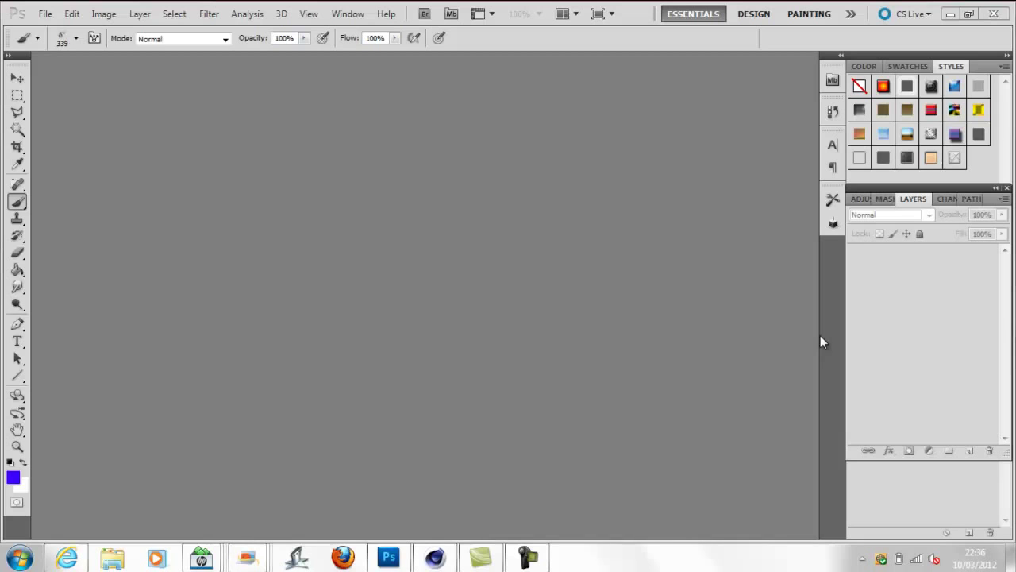
Create a new 1460×720 document and fill its canvas black
{"action": "left_click", "coordinate": [46, 13]}
{"action": "left_click", "coordinate": [48, 24]}
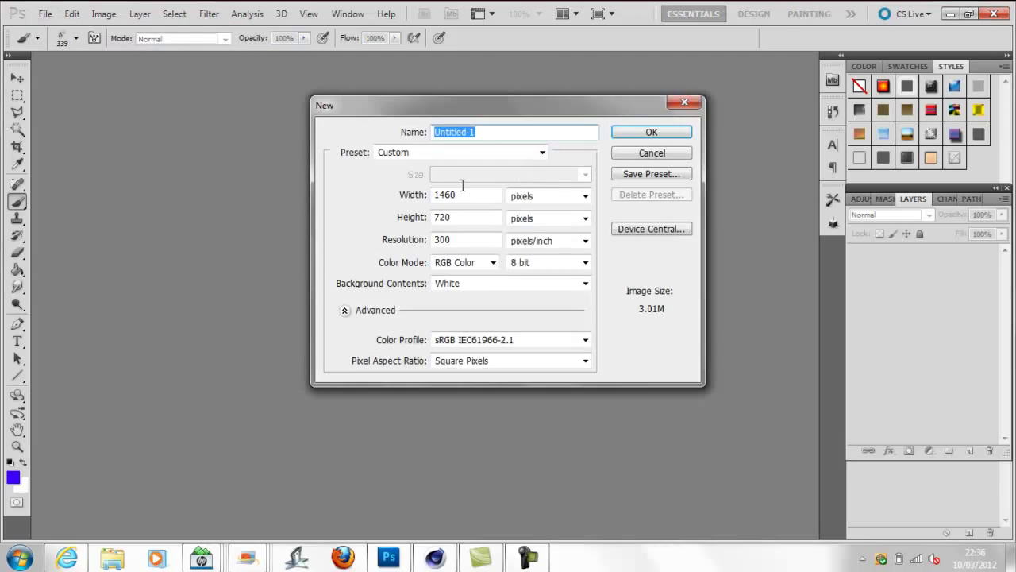
{"action": "left_click", "coordinate": [651, 132]}
{"action": "left_click", "coordinate": [13, 477]}
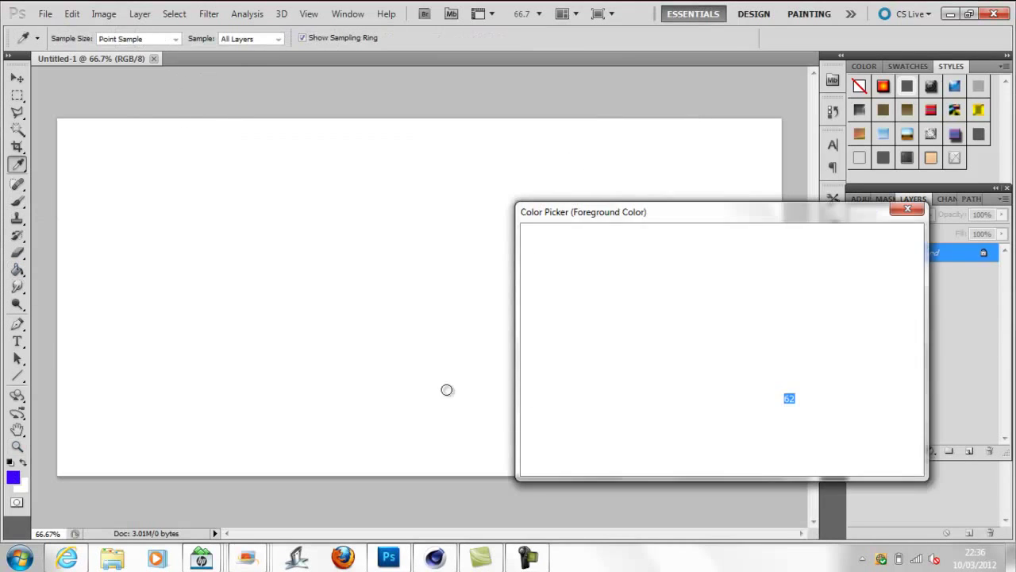
{"action": "left_click", "coordinate": [830, 241]}
{"action": "left_click", "coordinate": [632, 243]}
Place the rocket render into the black document
{"action": "left_click", "coordinate": [45, 14]}
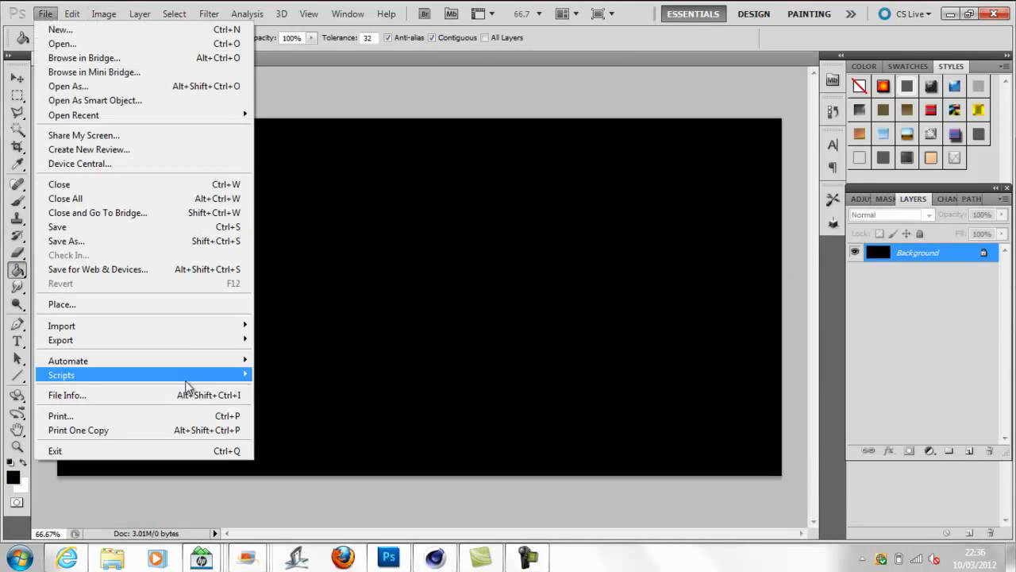
{"action": "left_click", "coordinate": [62, 304]}
{"action": "left_click", "coordinate": [624, 111]}
{"action": "left_click", "coordinate": [710, 112]}
Rotate the placed rocket so its nose points right, and commit it
{"action": "left_click", "coordinate": [828, 403]}
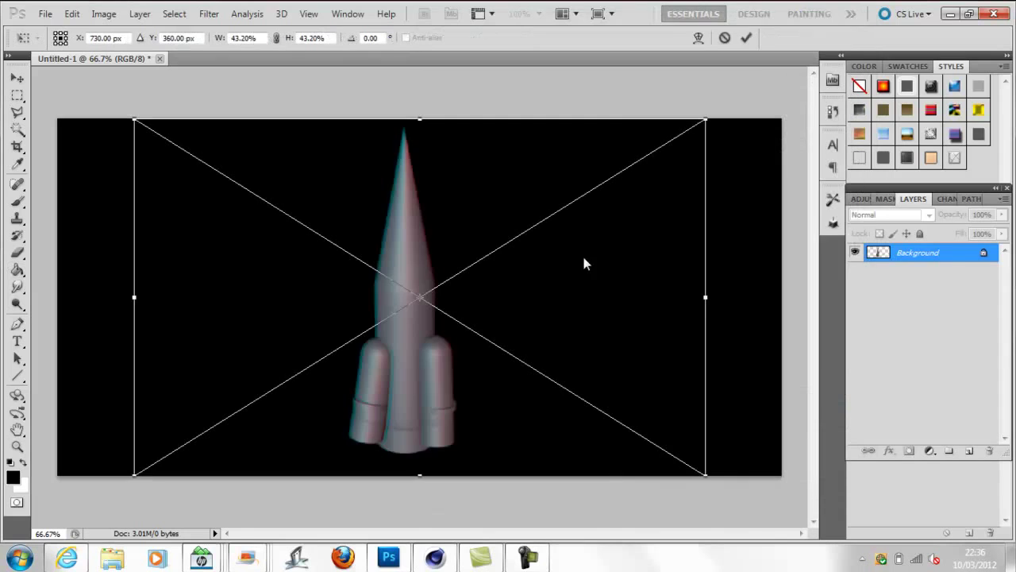
{"action": "mouse_move", "coordinate": [726, 487]}
{"action": "left_mouse_down"}
{"action": "mouse_move", "coordinate": [470, 361]}
{"action": "mouse_move", "coordinate": [504, 360]}
{"action": "left_mouse_up"}
{"action": "left_click", "coordinate": [746, 37]}
Add Layer 1 and Layer 2 above the Background layer
{"action": "key", "text": "g"}
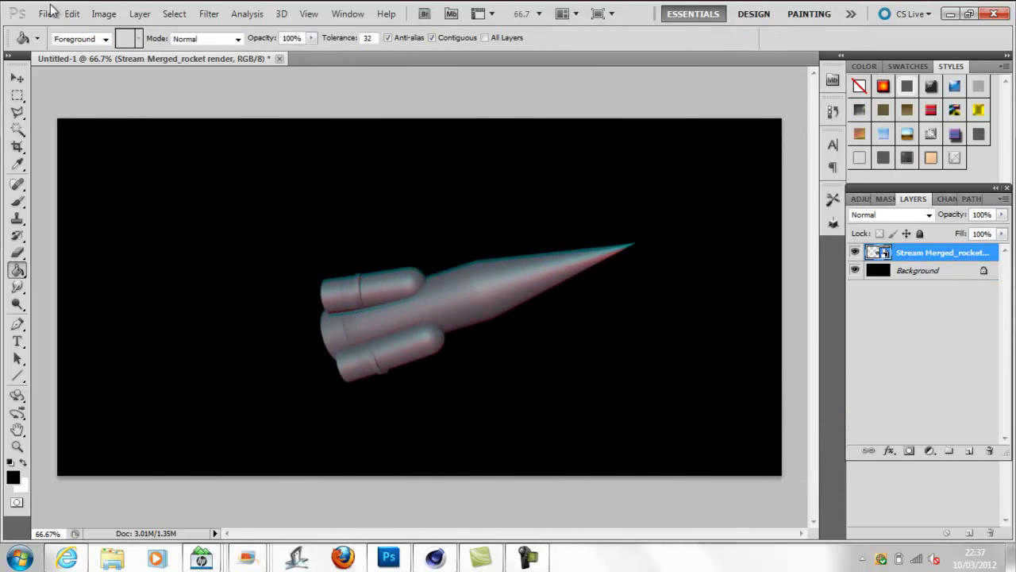
{"action": "key", "text": "ctrl+shift+alt+n"}
{"action": "left_click", "coordinate": [905, 288]}
{"action": "key", "text": "ctrl+shift+n"}
{"action": "key", "text": "Return"}
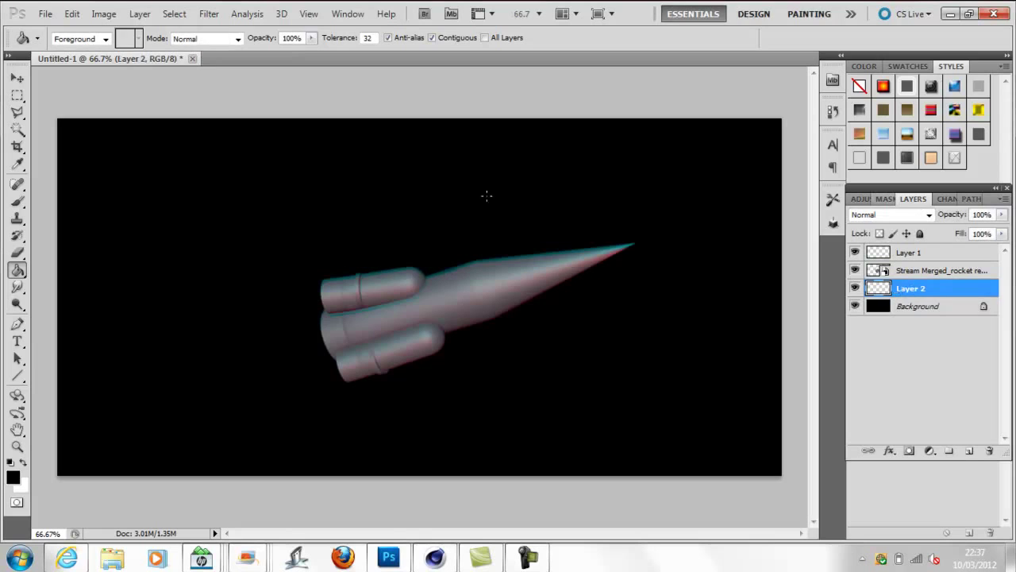
Stamp a white star brush across Layer 2, then add Layer 3
{"action": "left_click", "coordinate": [17, 204]}
{"action": "left_click", "coordinate": [76, 38]}
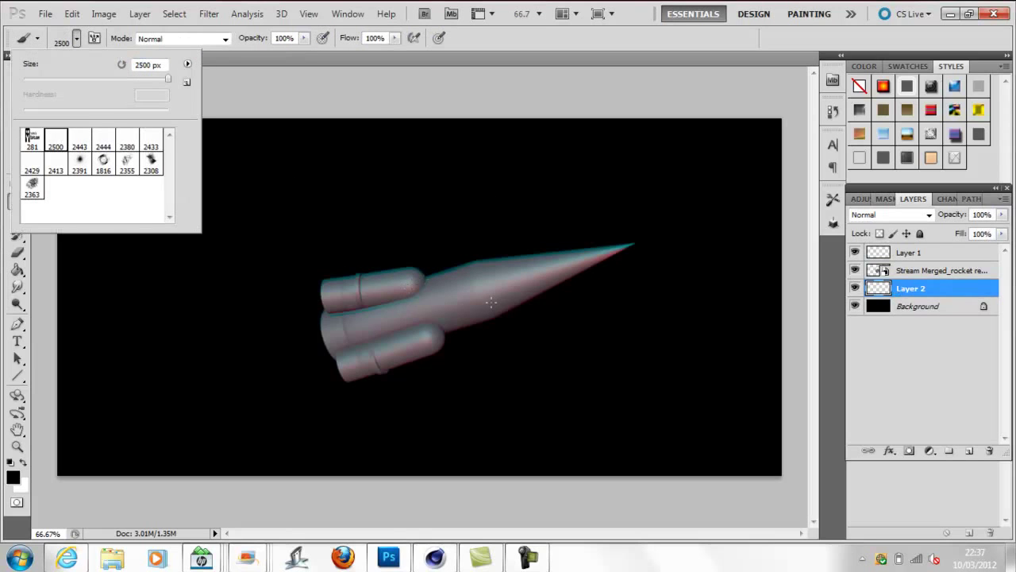
{"action": "left_click", "coordinate": [13, 476]}
{"action": "left_click", "coordinate": [530, 238]}
{"action": "left_click", "coordinate": [837, 235]}
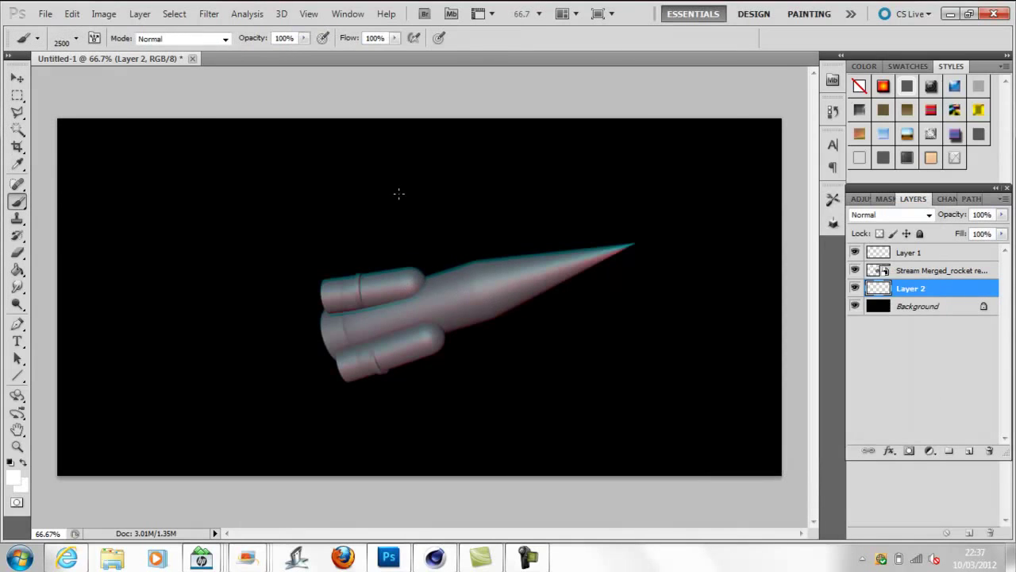
{"action": "left_click", "coordinate": [437, 268]}
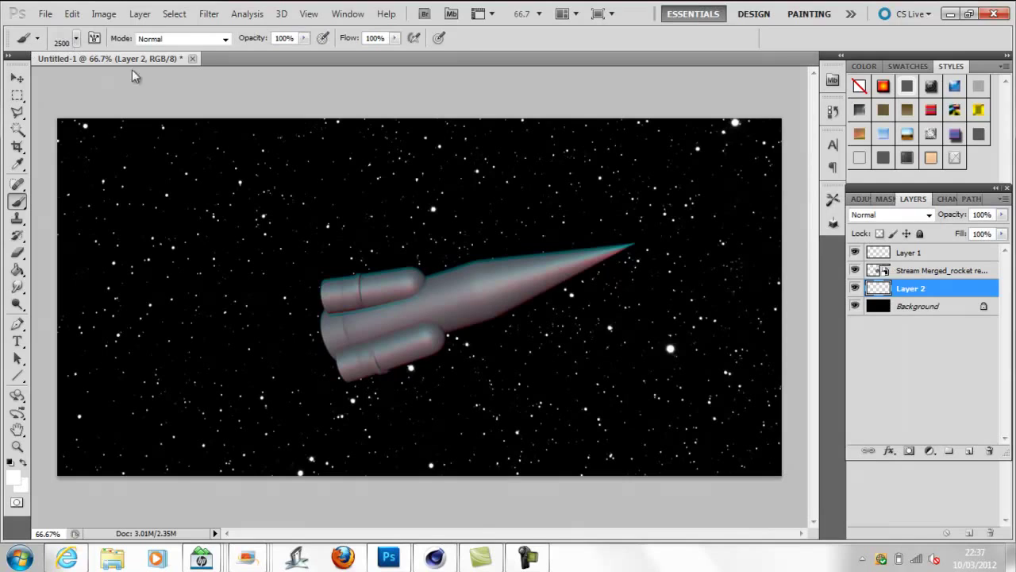
{"action": "key", "text": "ctrl+shift+n"}
{"action": "key", "text": "Return"}
Put Layer 3 into a new layer group named GALXY
{"action": "left_click", "coordinate": [948, 450]}
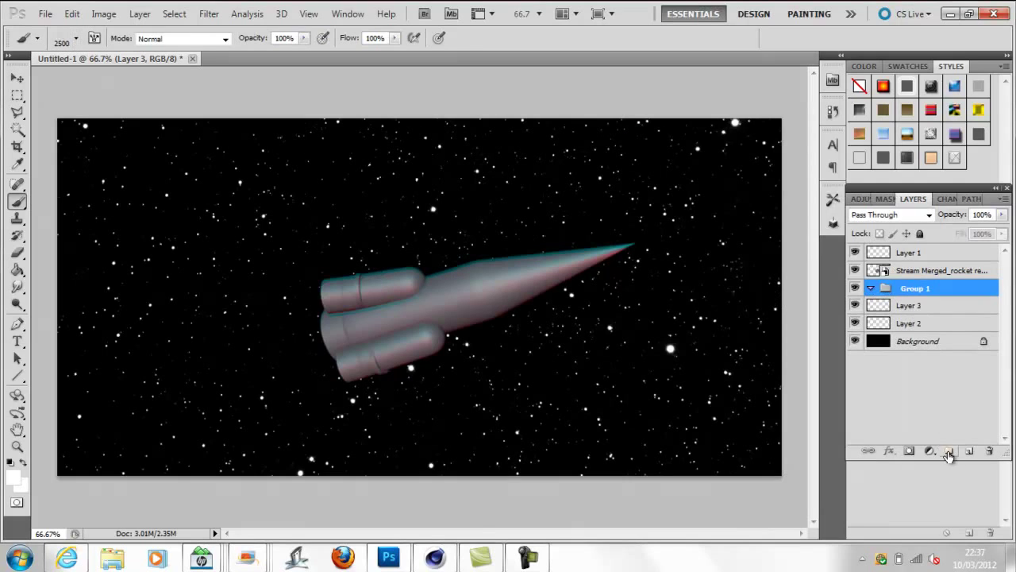
{"action": "left_click_drag", "start_coordinate": [909, 306], "coordinate": [905, 288]}
{"action": "double_click", "coordinate": [912, 288]}
{"action": "type", "text": "GALXY"}
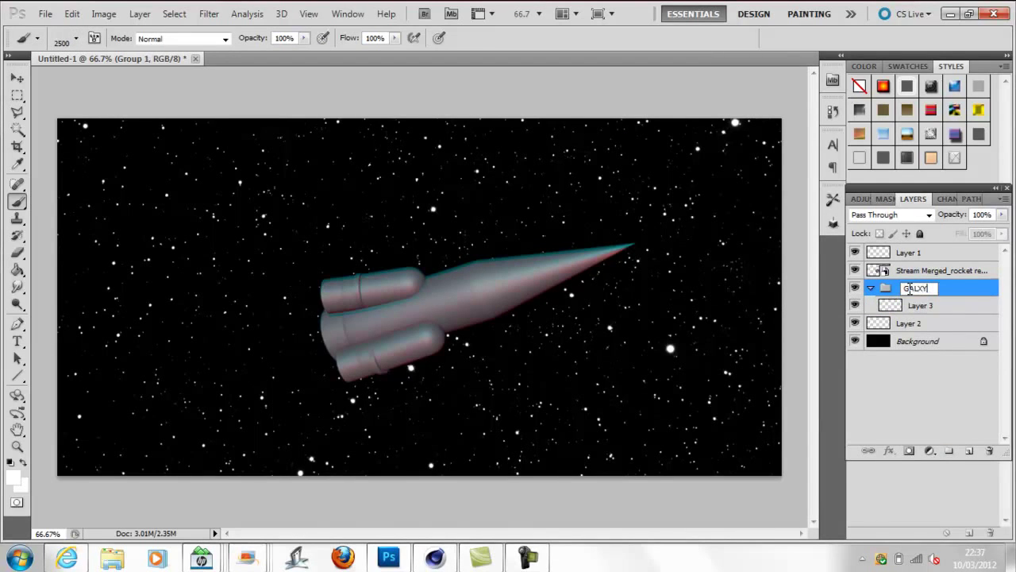
{"action": "key", "text": "Return"}
{"action": "left_click", "coordinate": [920, 305]}
Test a 1800 px Starburst brush stroke on the star field, then undo it
{"action": "left_click", "coordinate": [76, 38]}
{"action": "left_click", "coordinate": [189, 65]}
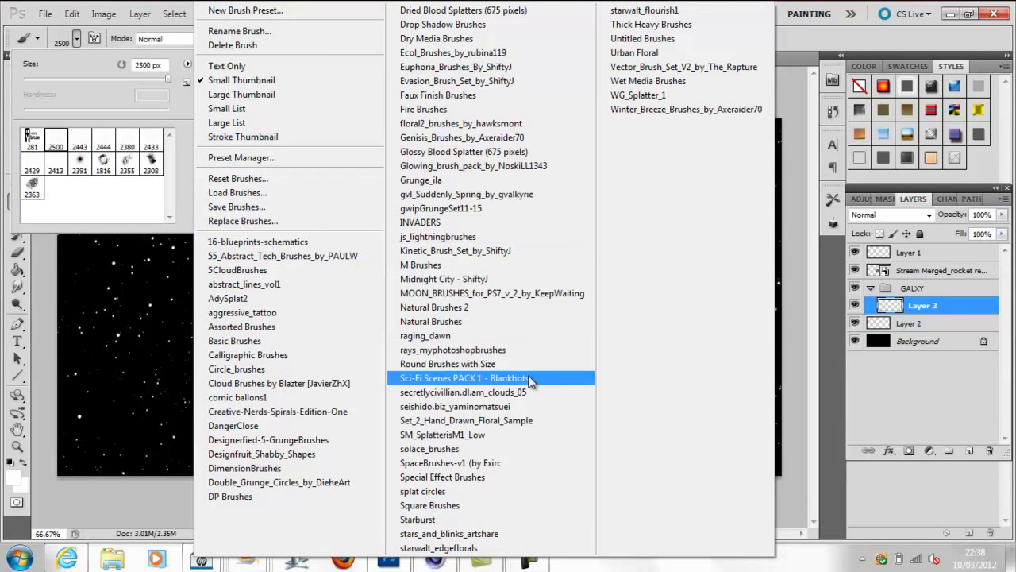
{"action": "left_click", "coordinate": [516, 519]}
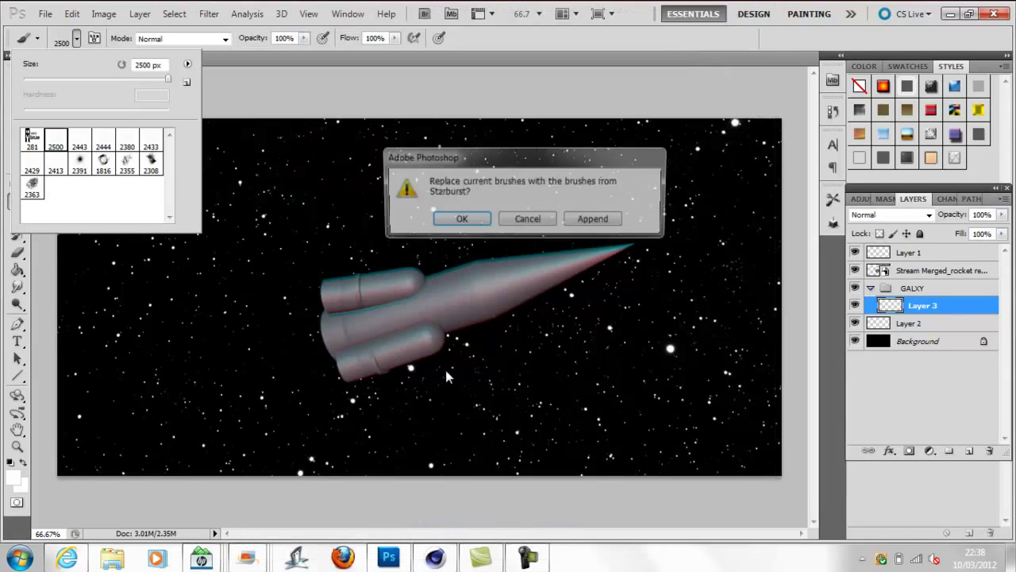
{"action": "key", "text": "Return"}
{"action": "left_click", "coordinate": [35, 140]}
{"action": "key", "text": "Return"}
{"action": "left_click", "coordinate": [421, 282]}
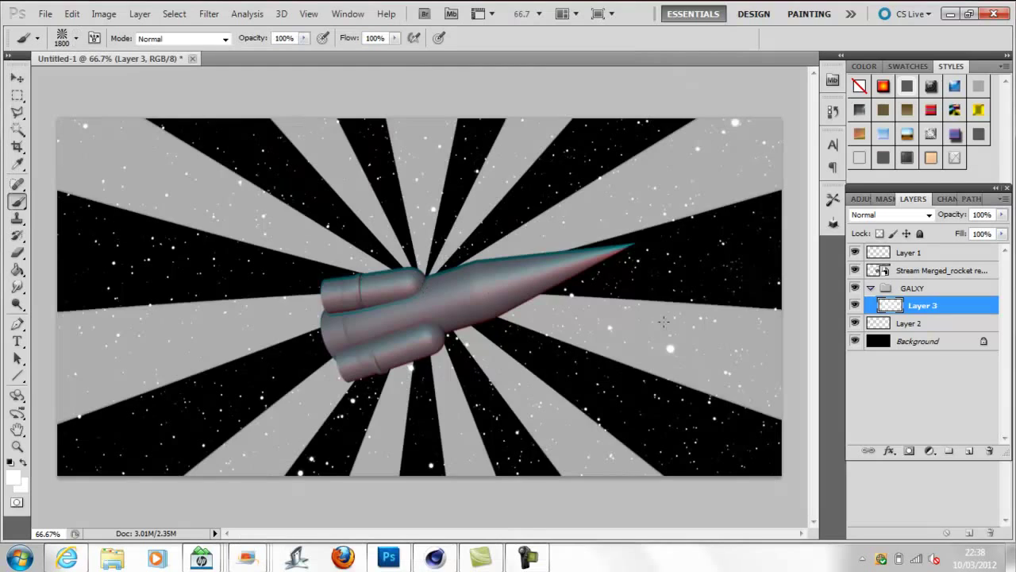
{"action": "key", "text": "ctrl+z"}
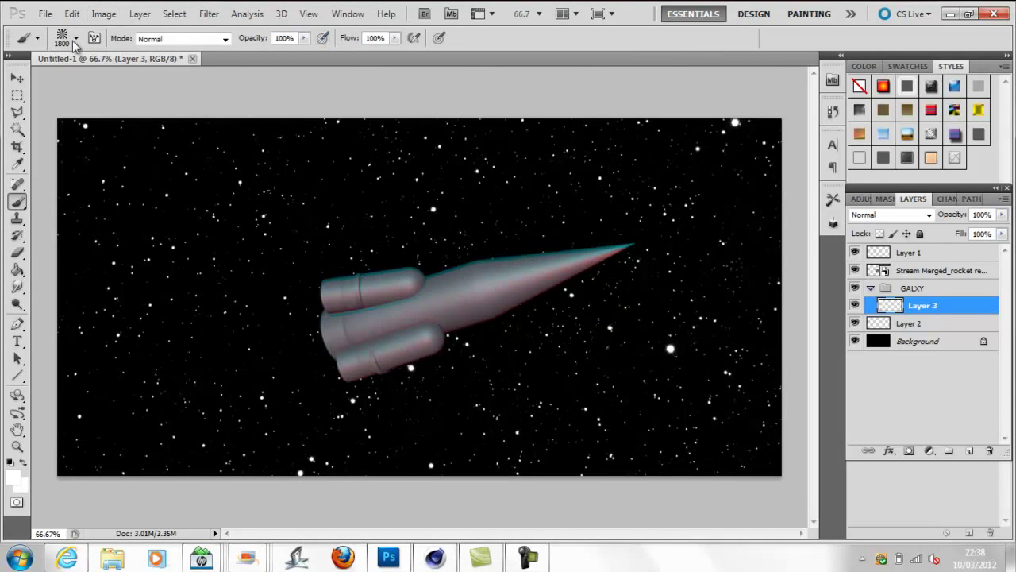
Test a 60 px splatter brush mark, then undo it
{"action": "left_click", "coordinate": [77, 38]}
{"action": "left_click", "coordinate": [187, 63]}
{"action": "left_click", "coordinate": [444, 150]}
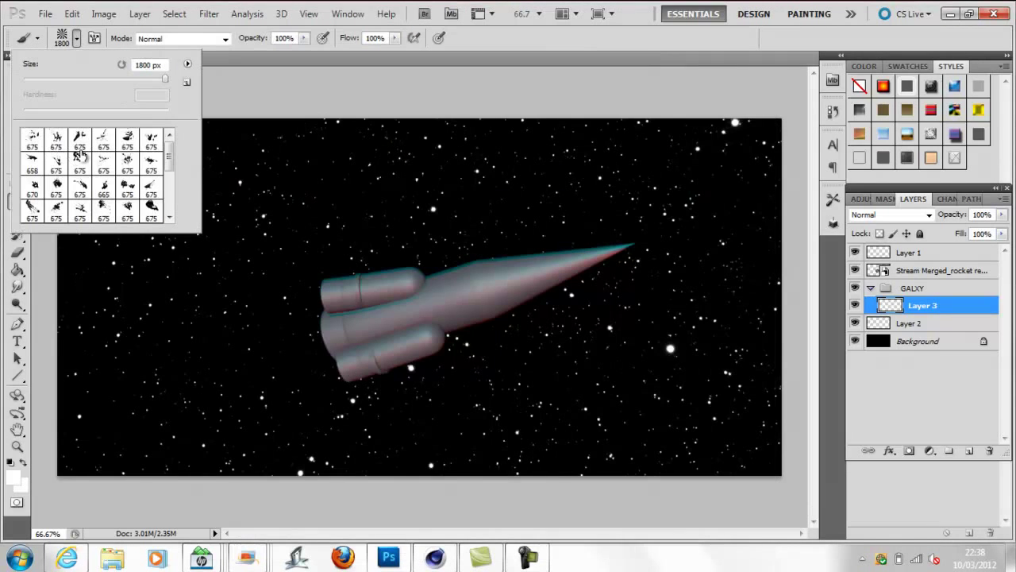
{"action": "left_click", "coordinate": [104, 164]}
{"action": "left_click", "coordinate": [120, 65]}
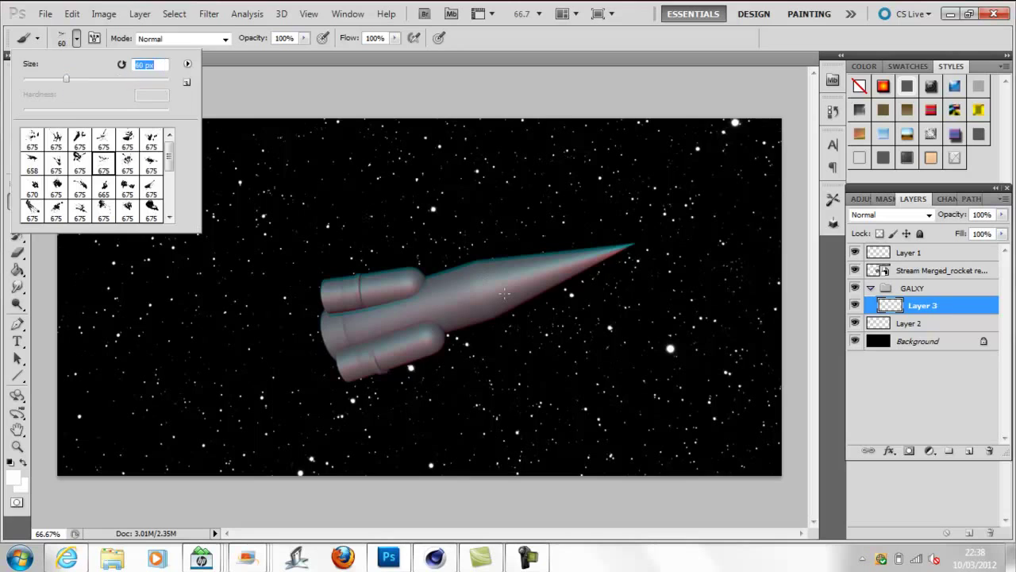
{"action": "key", "text": "Return"}
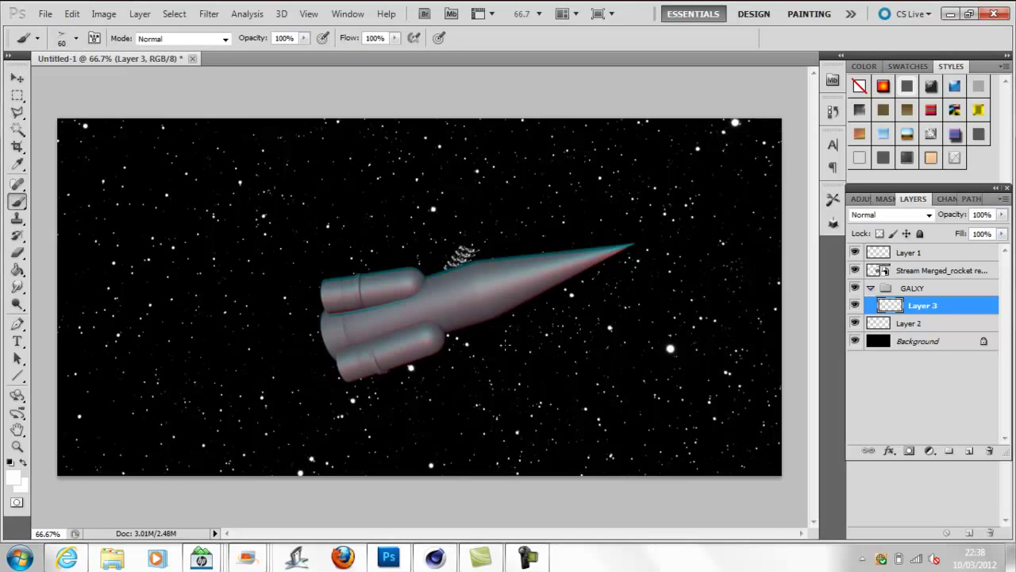
{"action": "key", "text": "ctrl+z"}
Load aggressive_tattoo brushes and set the tattoo brush to black at 162 px
{"action": "left_click", "coordinate": [76, 40]}
{"action": "left_click", "coordinate": [187, 64]}
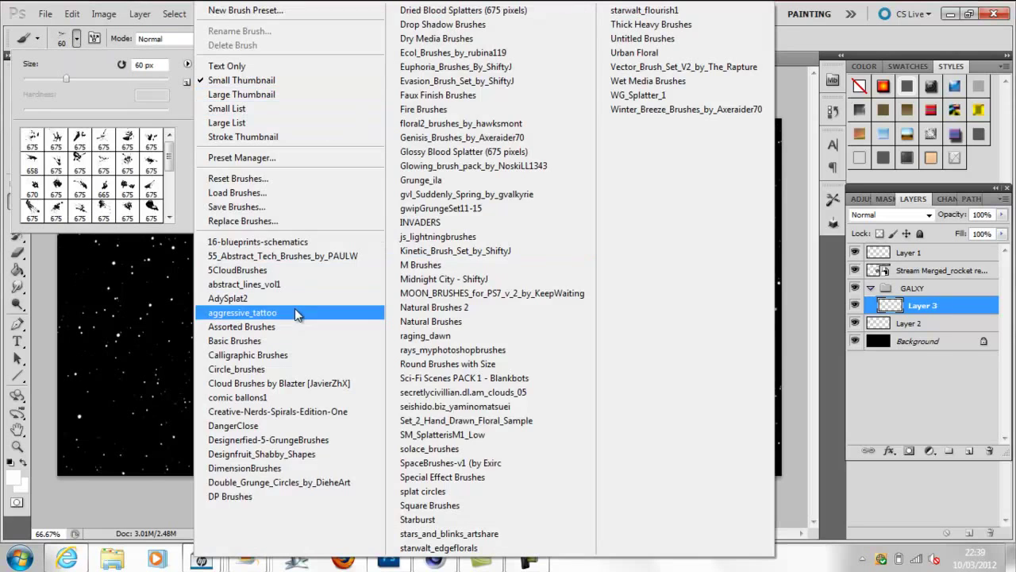
{"action": "left_click", "coordinate": [250, 250]}
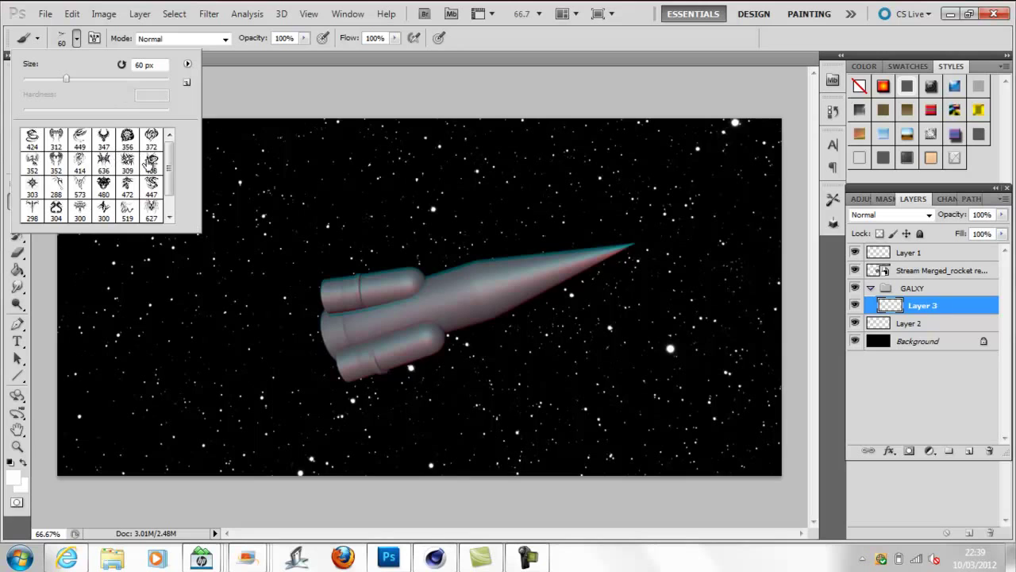
{"action": "left_click", "coordinate": [55, 163]}
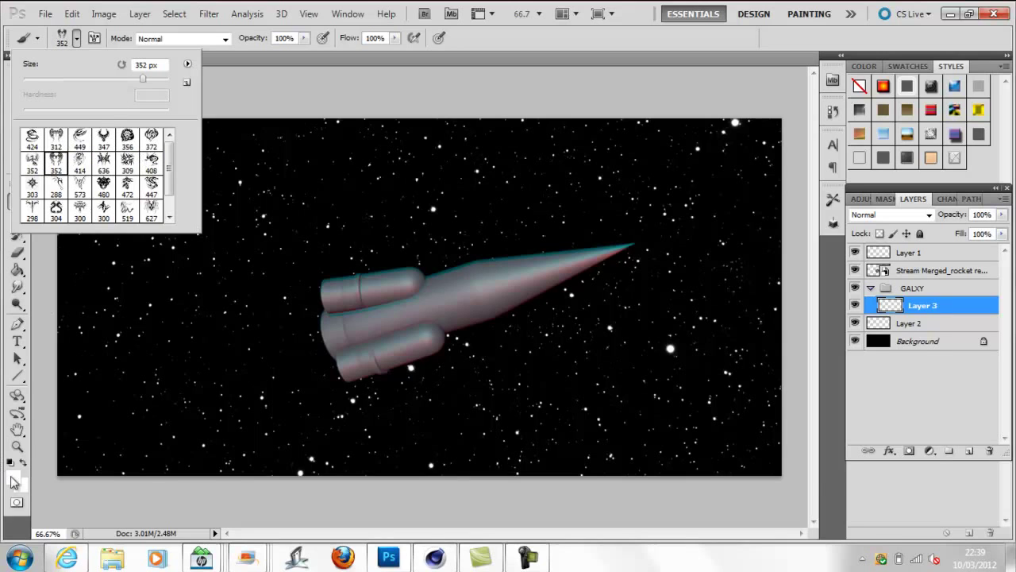
{"action": "left_click", "coordinate": [12, 481]}
{"action": "left_click", "coordinate": [532, 440]}
{"action": "left_click", "coordinate": [837, 236]}
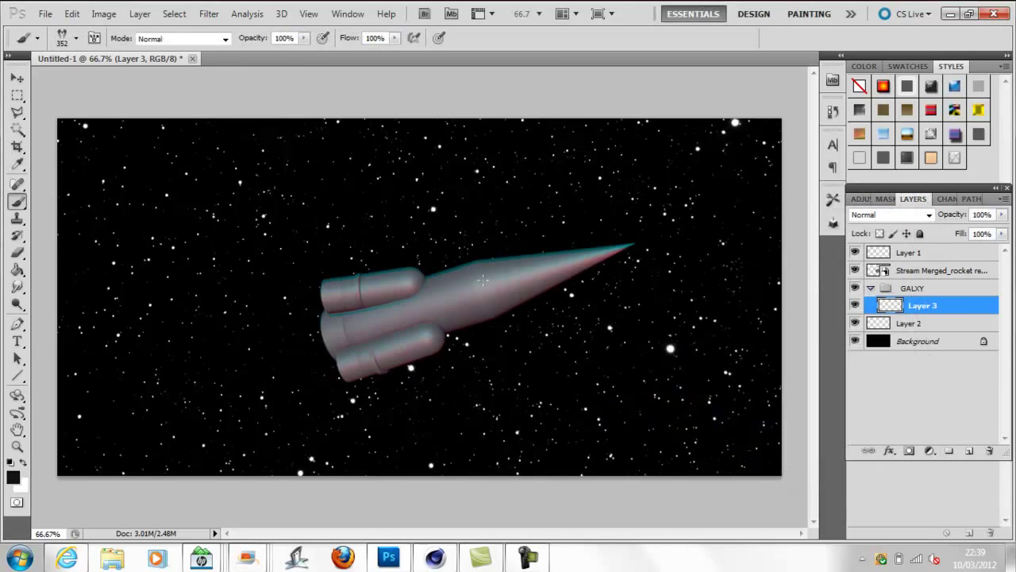
{"action": "left_click", "coordinate": [76, 39]}
Move Layer 3 above the rocket and stamp the black tattoo on its body
{"action": "left_click_drag", "start_coordinate": [910, 309], "coordinate": [911, 270]}
{"action": "left_click", "coordinate": [475, 279]}
{"action": "key", "text": "ctrl+t"}
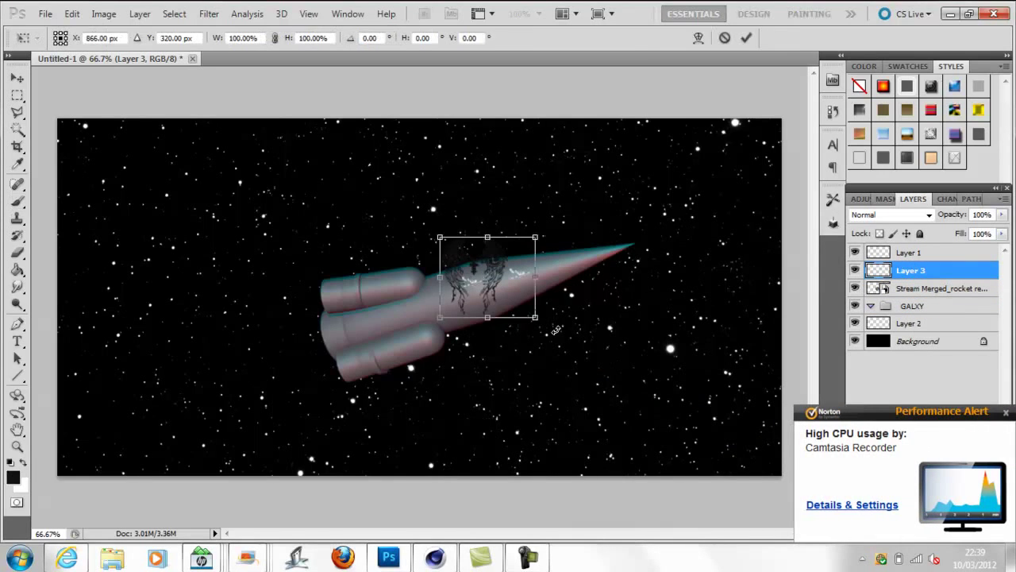
{"action": "mouse_move", "coordinate": [476, 373]}
{"action": "left_mouse_down"}
{"action": "mouse_move", "coordinate": [465, 381]}
{"action": "mouse_move", "coordinate": [470, 370]}
{"action": "left_mouse_up"}
{"action": "left_click", "coordinate": [727, 38]}
{"action": "left_click", "coordinate": [937, 289]}
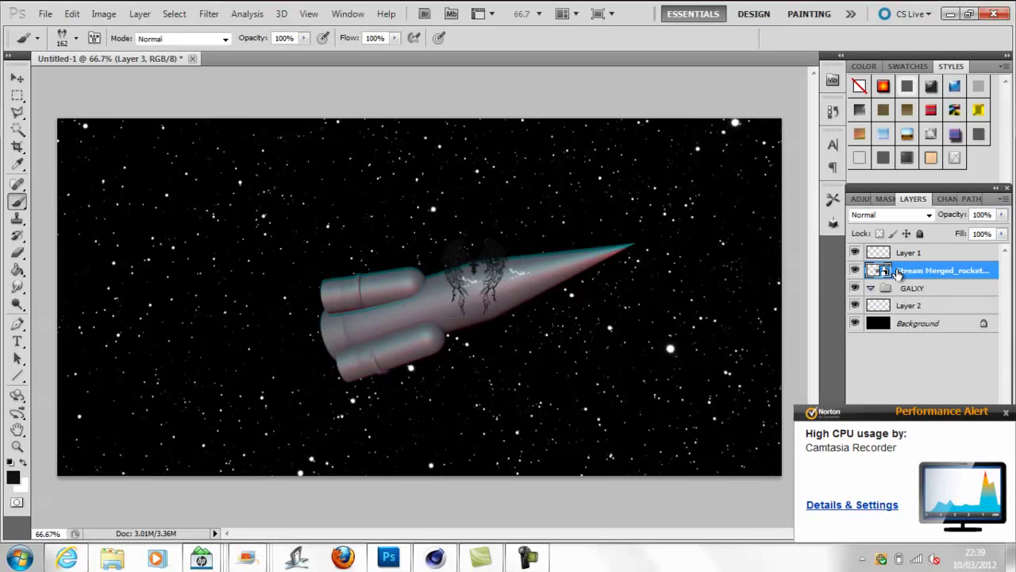
{"action": "left_click", "coordinate": [911, 270]}
Rotate the tattoo about 70° along the rocket and shrink it to fit the hull
{"action": "key", "text": "ctrl+t"}
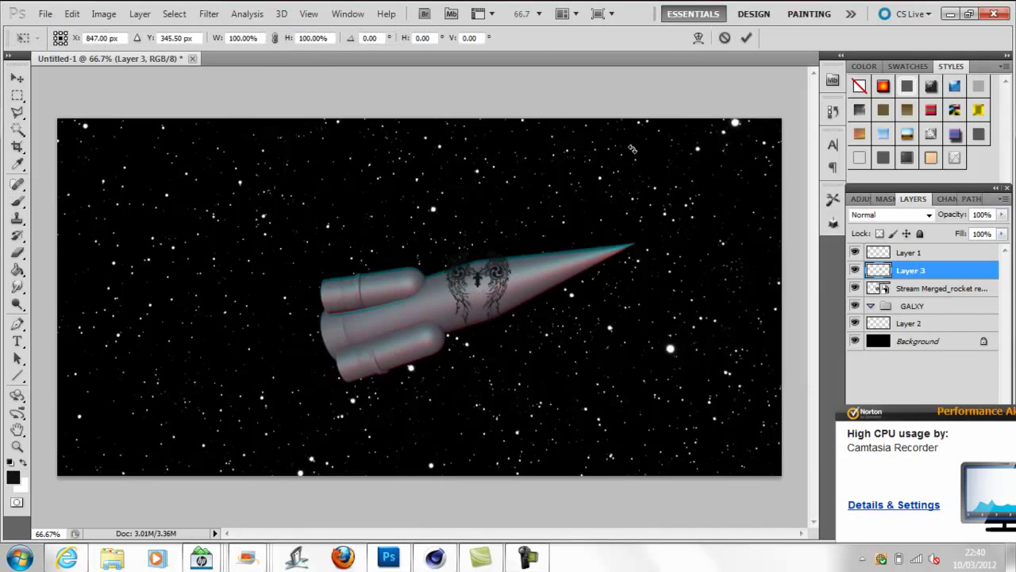
{"action": "left_click_drag", "start_coordinate": [485, 346], "coordinate": [430, 369]}
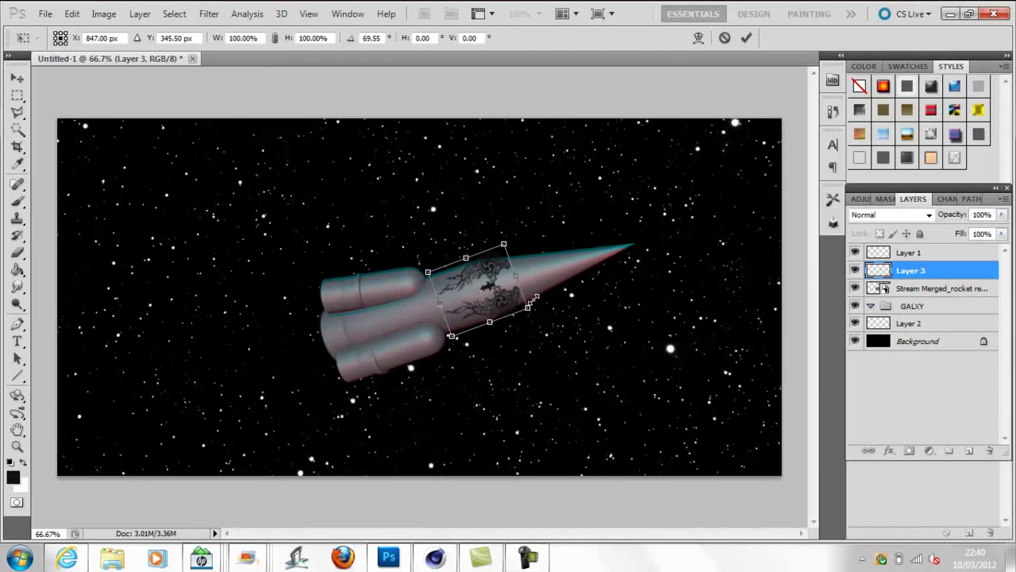
{"action": "left_click_drag", "start_coordinate": [531, 303], "coordinate": [512, 302]}
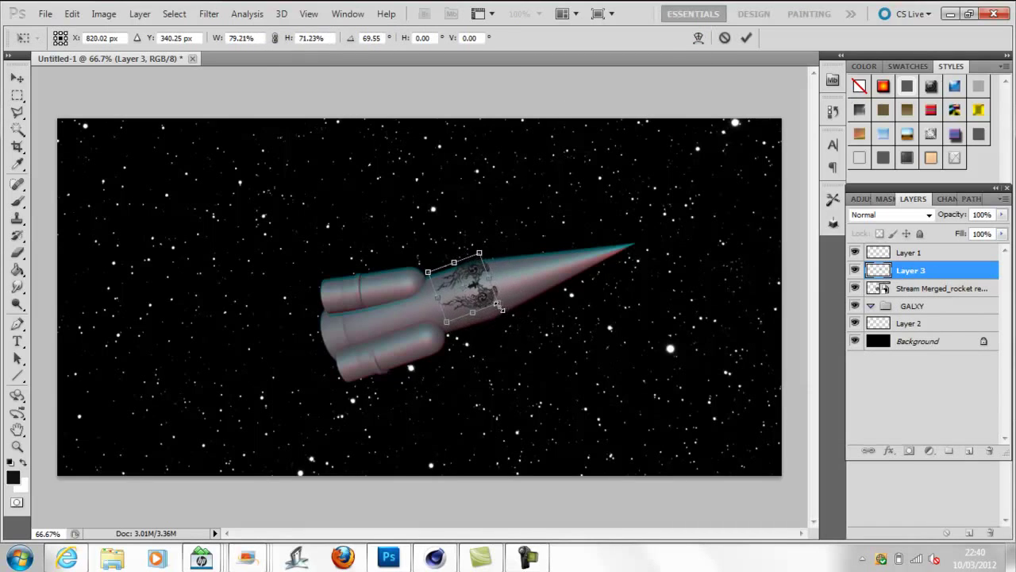
{"action": "left_click", "coordinate": [746, 43]}
Warp the tattoo so it bends with the rocket hull's curve
{"action": "key", "text": "ctrl+t"}
{"action": "left_click", "coordinate": [698, 37]}
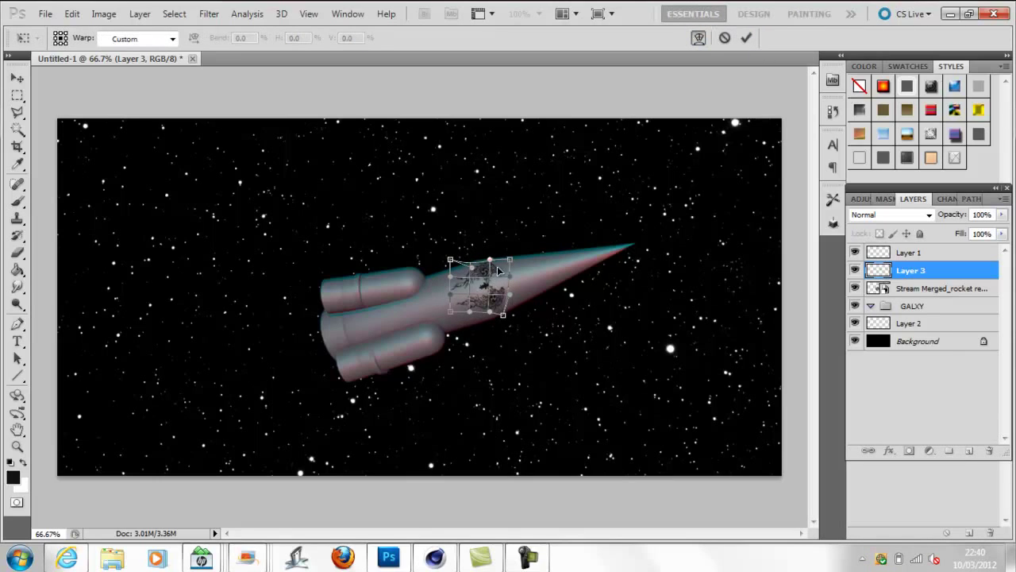
{"action": "left_click_drag", "start_coordinate": [501, 270], "coordinate": [507, 294]}
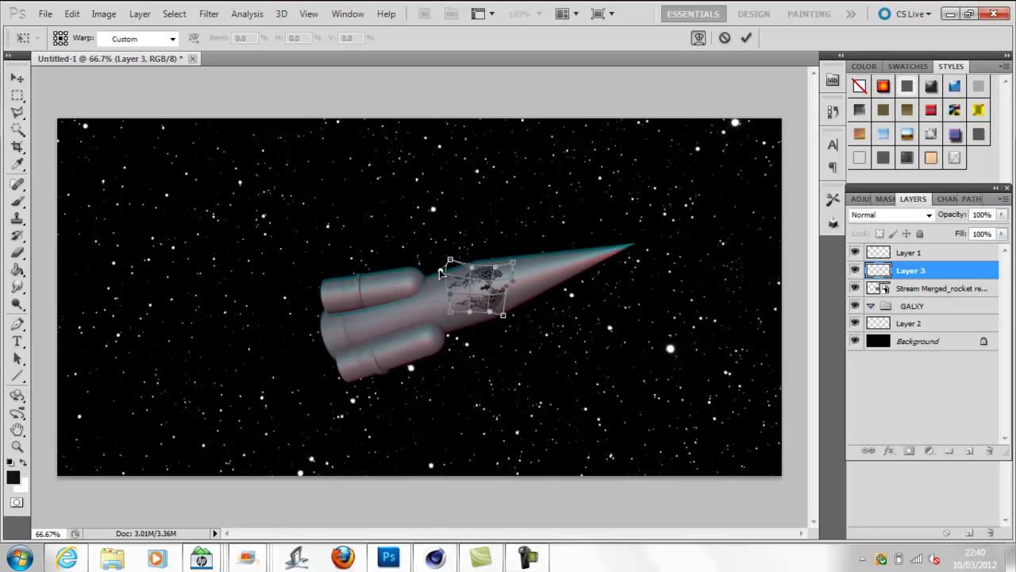
{"action": "left_click", "coordinate": [749, 40]}
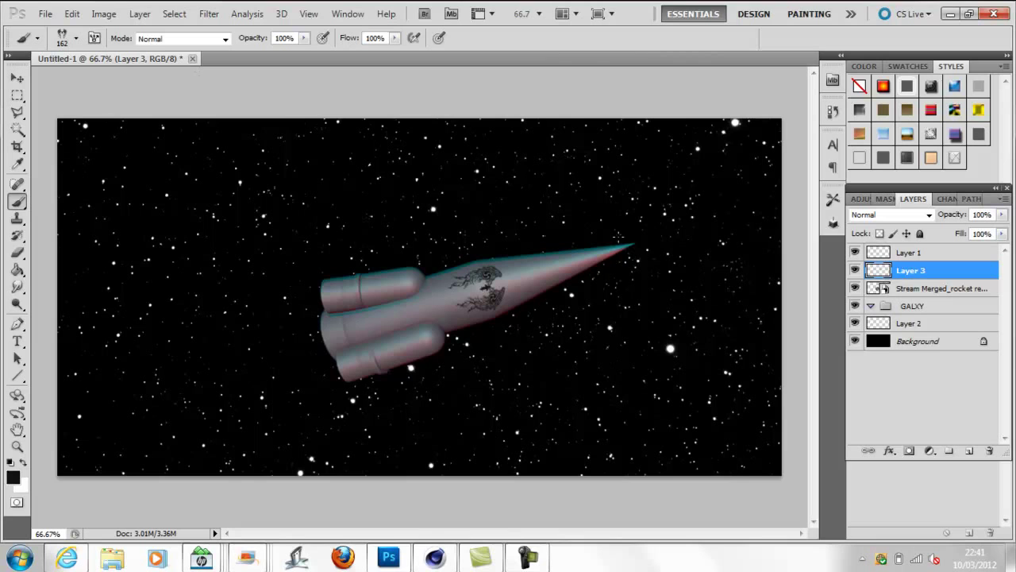
{"action": "left_click", "coordinate": [911, 305]}
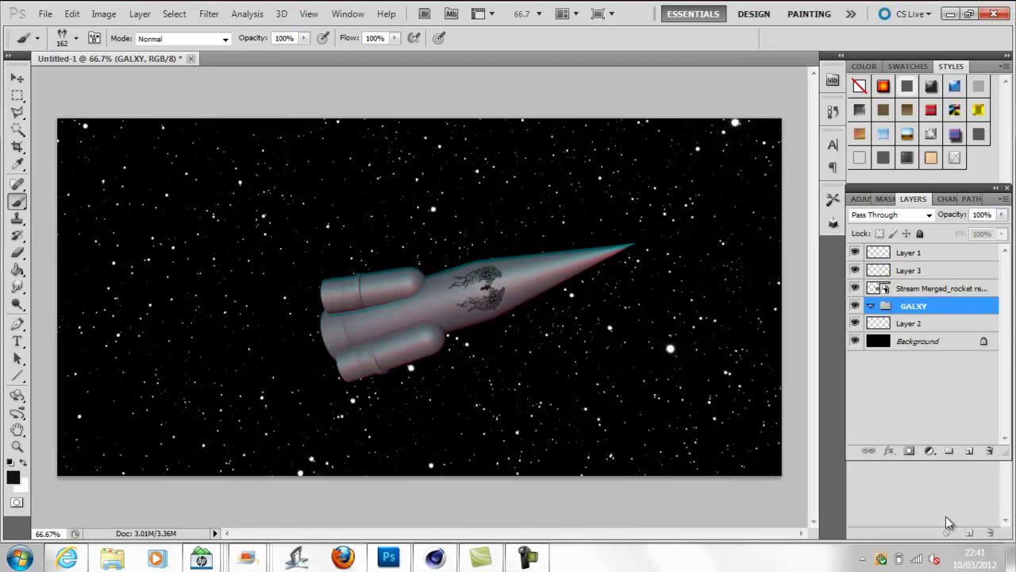
Add a new layer in GALXY and load solace_brushes at 911 px
{"action": "left_click", "coordinate": [969, 450]}
{"action": "left_click", "coordinate": [76, 38]}
{"action": "left_click", "coordinate": [187, 63]}
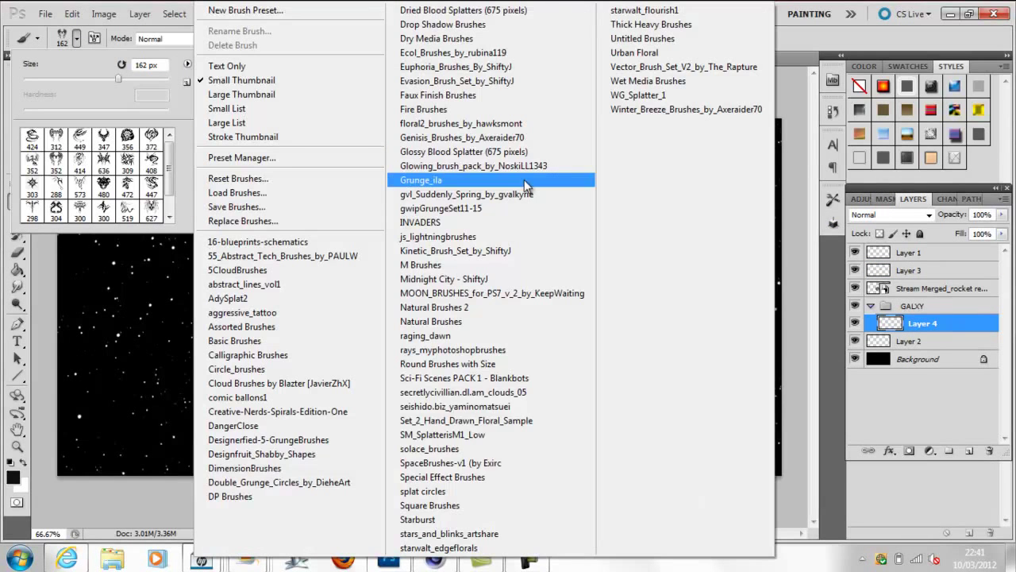
{"action": "left_click", "coordinate": [458, 448]}
{"action": "key", "text": "Return"}
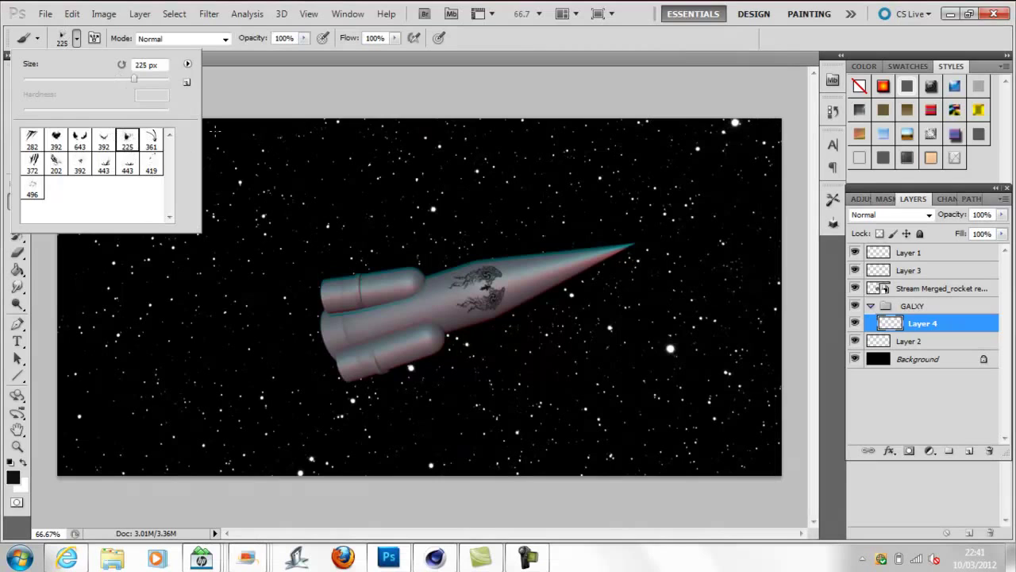
{"action": "left_click", "coordinate": [160, 79]}
Stamp a pale yellow cloud on the new layer
{"action": "left_click", "coordinate": [12, 476]}
{"action": "left_click", "coordinate": [736, 408]}
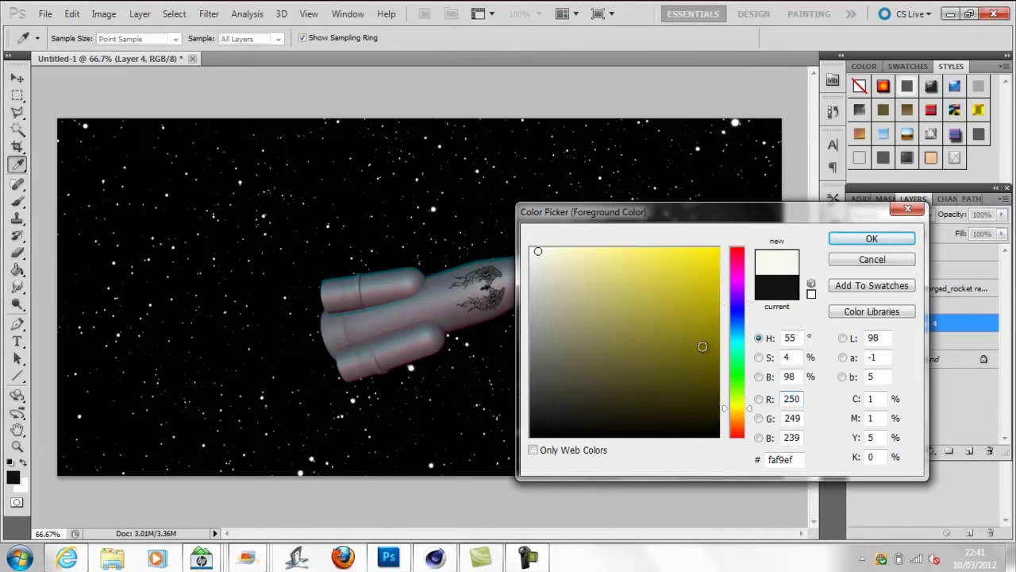
{"action": "left_click", "coordinate": [653, 257]}
{"action": "left_click", "coordinate": [871, 238]}
{"action": "left_click", "coordinate": [480, 239]}
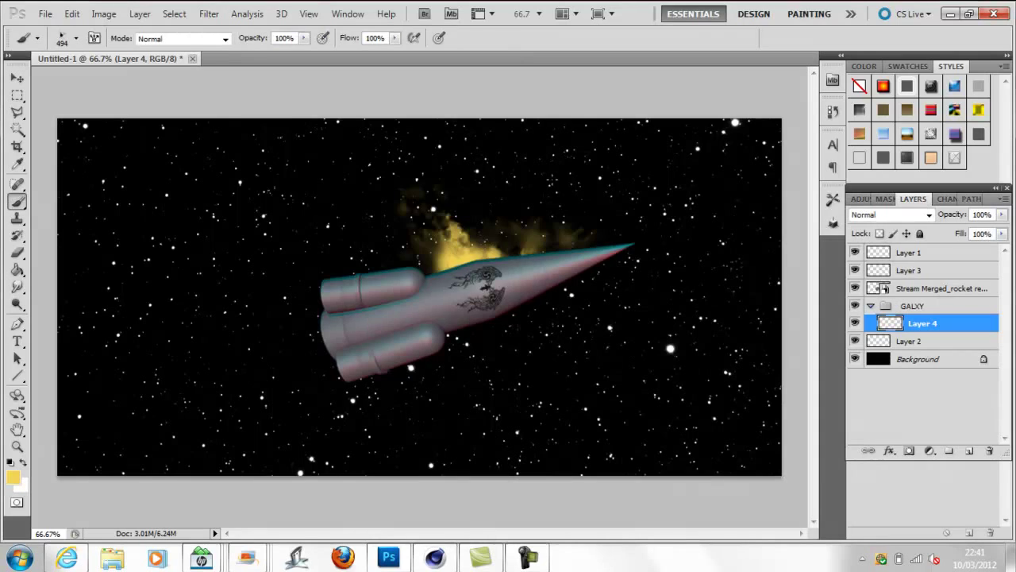
Move the yellow cloud upper-left, shrink and warp it, then add Layer 5
{"action": "key", "text": "ctrl+t"}
{"action": "left_click_drag", "start_coordinate": [479, 239], "coordinate": [229, 207]}
{"action": "left_click_drag", "start_coordinate": [356, 145], "coordinate": [329, 153]}
{"action": "left_click", "coordinate": [699, 37]}
{"action": "left_click_drag", "start_coordinate": [159, 210], "coordinate": [151, 164]}
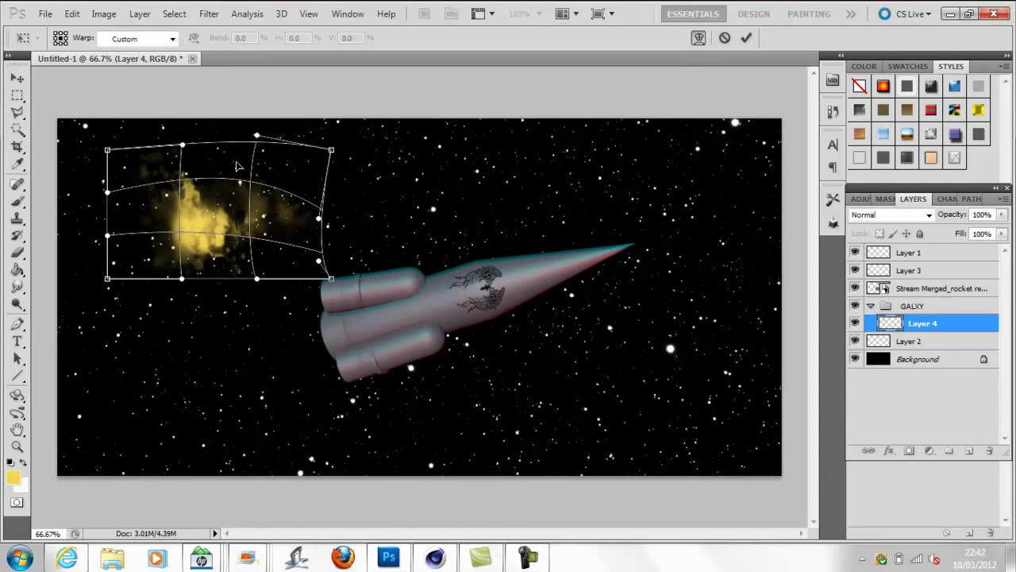
{"action": "left_click_drag", "start_coordinate": [282, 217], "coordinate": [213, 283]}
{"action": "left_click", "coordinate": [746, 37]}
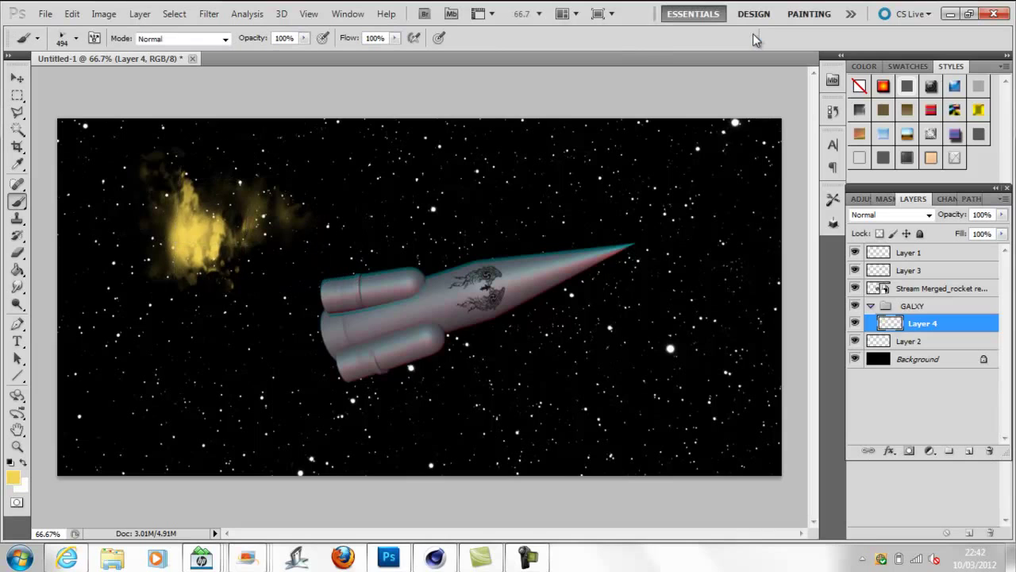
{"action": "key", "text": "ctrl+shift+n"}
{"action": "key", "text": "Return"}
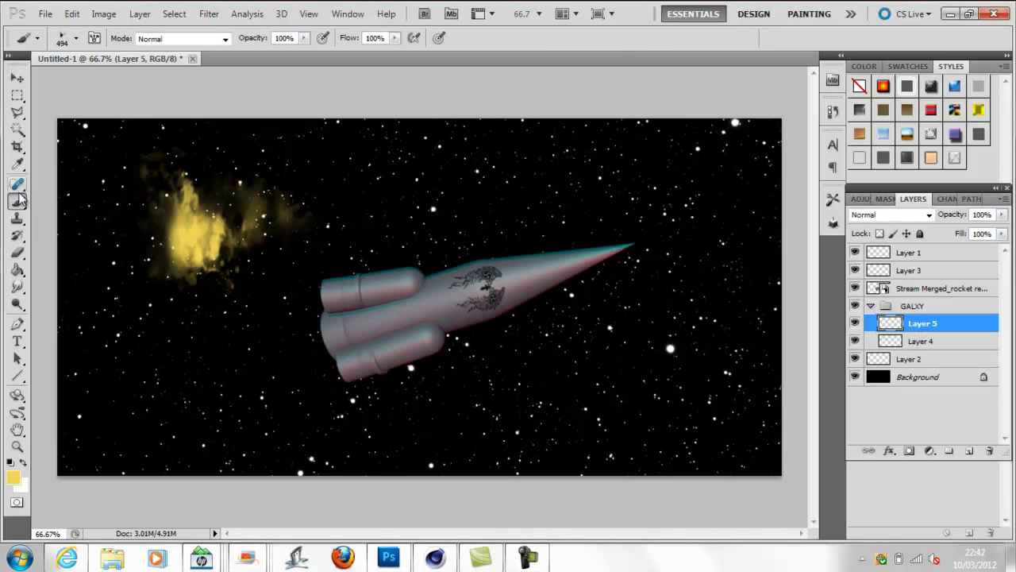
Load a space brush set with the 1816 px nebula brush in saturated blue
{"action": "left_click", "coordinate": [76, 38]}
{"action": "left_click", "coordinate": [103, 164]}
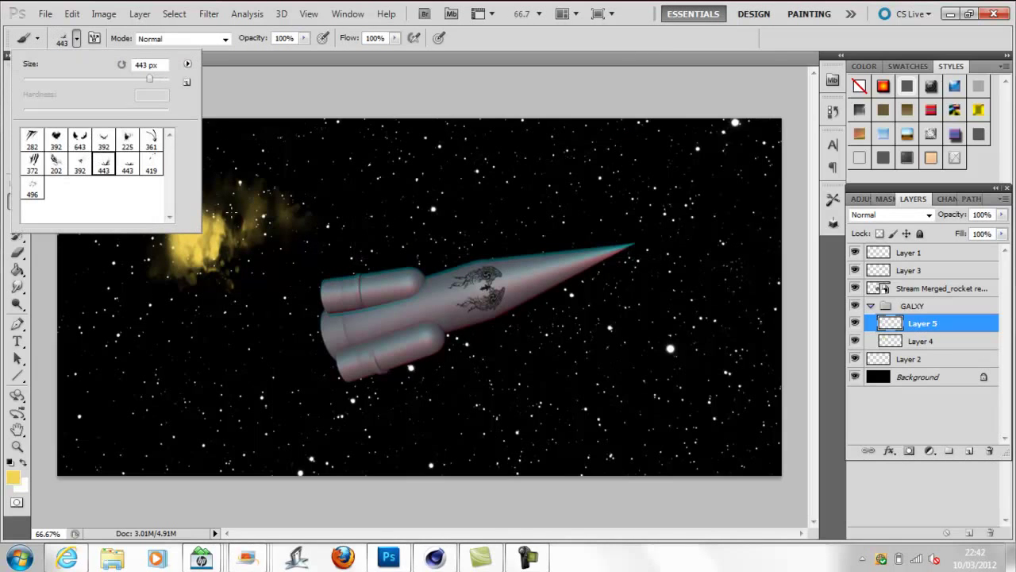
{"action": "left_click", "coordinate": [187, 64]}
{"action": "left_click", "coordinate": [658, 461]}
{"action": "left_click", "coordinate": [465, 220]}
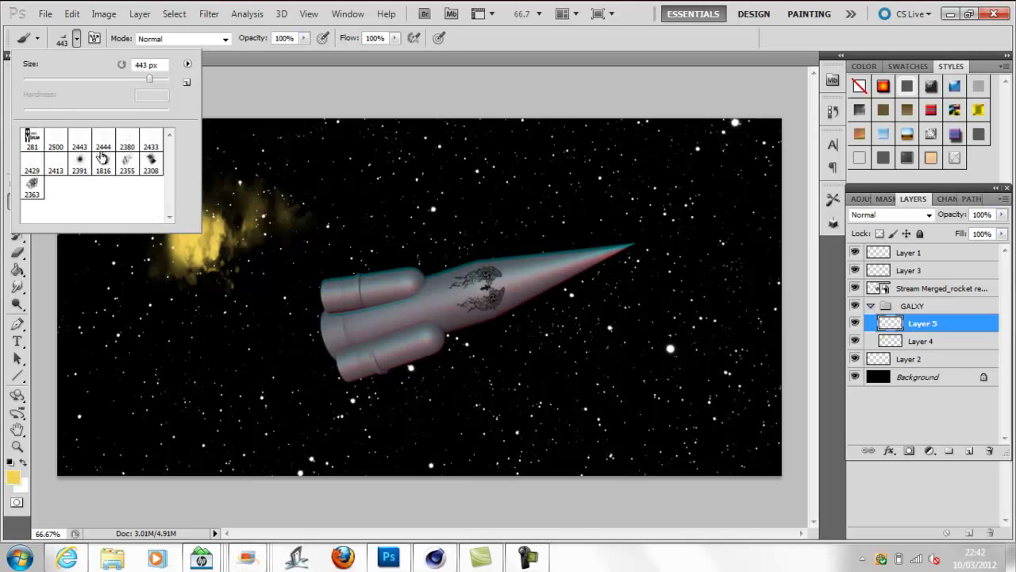
{"action": "left_click", "coordinate": [103, 161]}
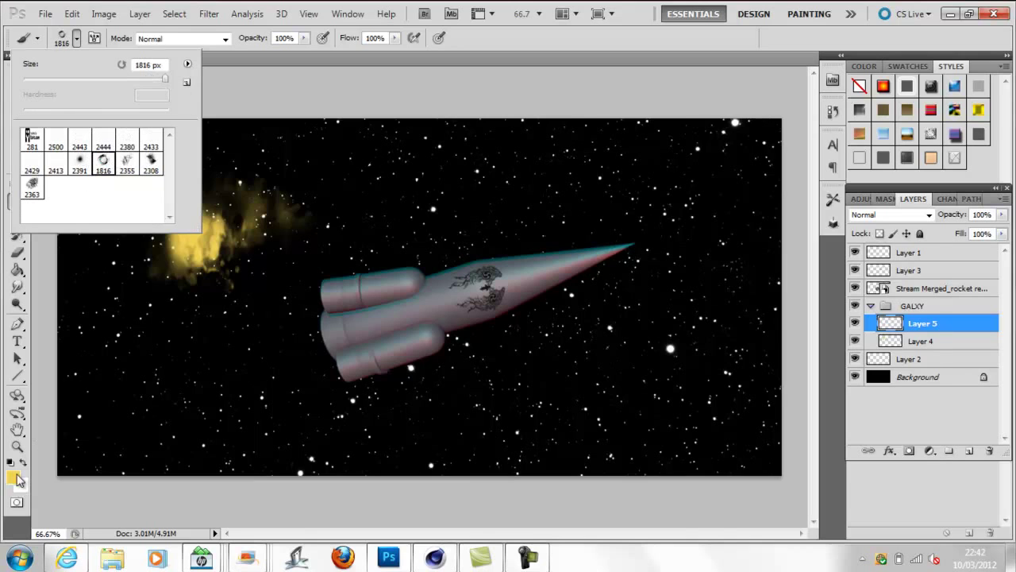
{"action": "left_click", "coordinate": [13, 477]}
{"action": "left_click", "coordinate": [739, 314]}
{"action": "left_click", "coordinate": [711, 292]}
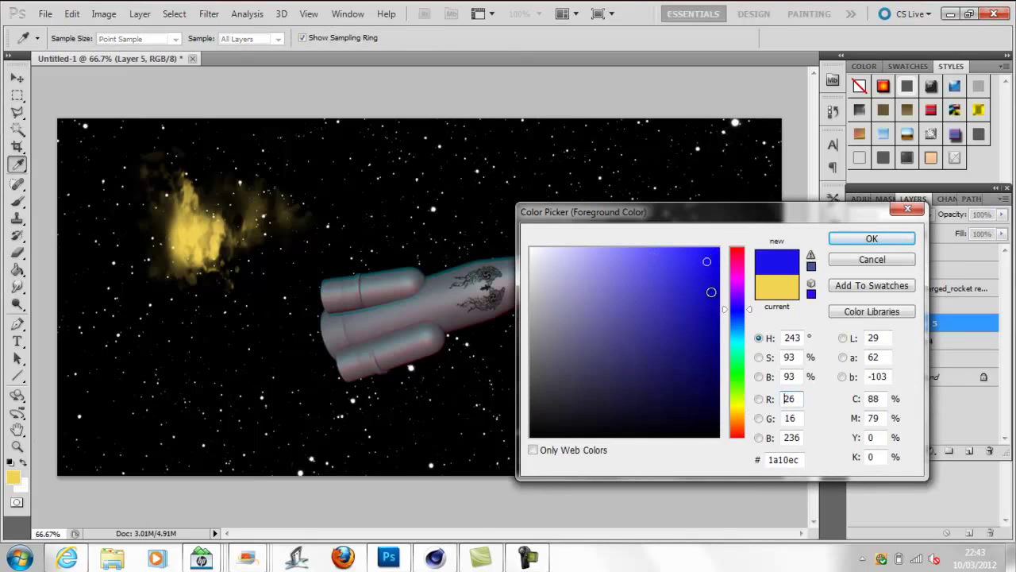
{"action": "left_click", "coordinate": [743, 310]}
{"action": "left_click", "coordinate": [723, 251]}
Paint a blue nebula around the yellow cloud on Layer 5 at 569 px
{"action": "left_click", "coordinate": [842, 238]}
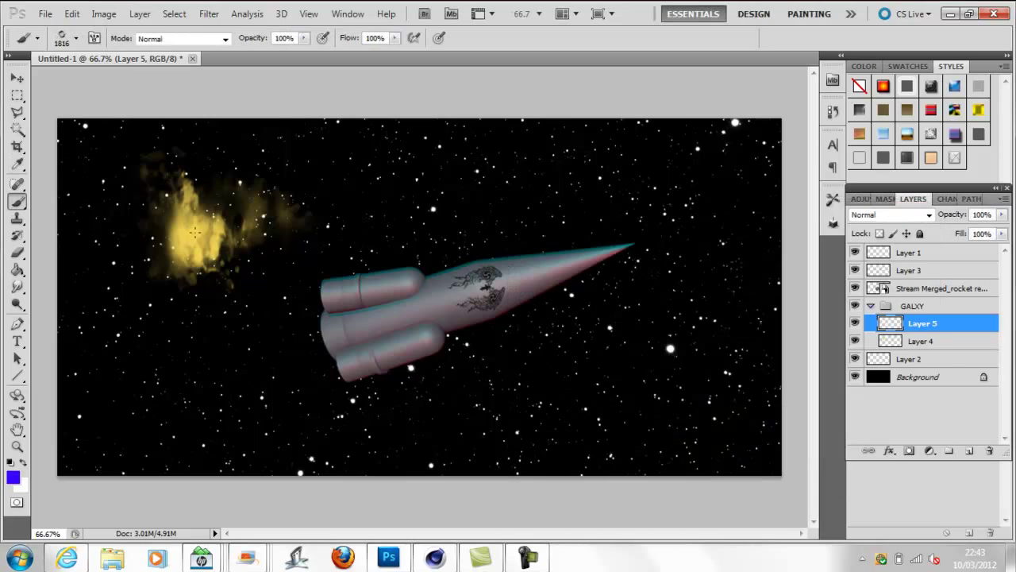
{"action": "left_click", "coordinate": [335, 324]}
{"action": "key", "text": "ctrl+z"}
{"action": "left_click", "coordinate": [75, 38]}
{"action": "double_click", "coordinate": [103, 163]}
{"action": "left_click", "coordinate": [215, 174]}
{"action": "key", "text": "ctrl+z"}
{"action": "left_click", "coordinate": [76, 38]}
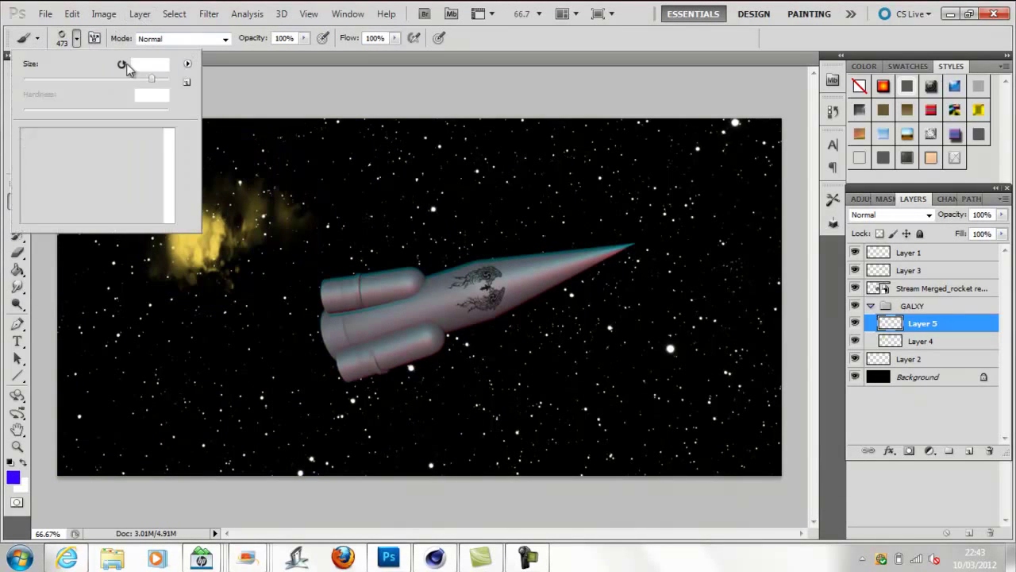
{"action": "left_click_drag", "start_coordinate": [143, 76], "coordinate": [154, 76]}
{"action": "left_click", "coordinate": [210, 214]}
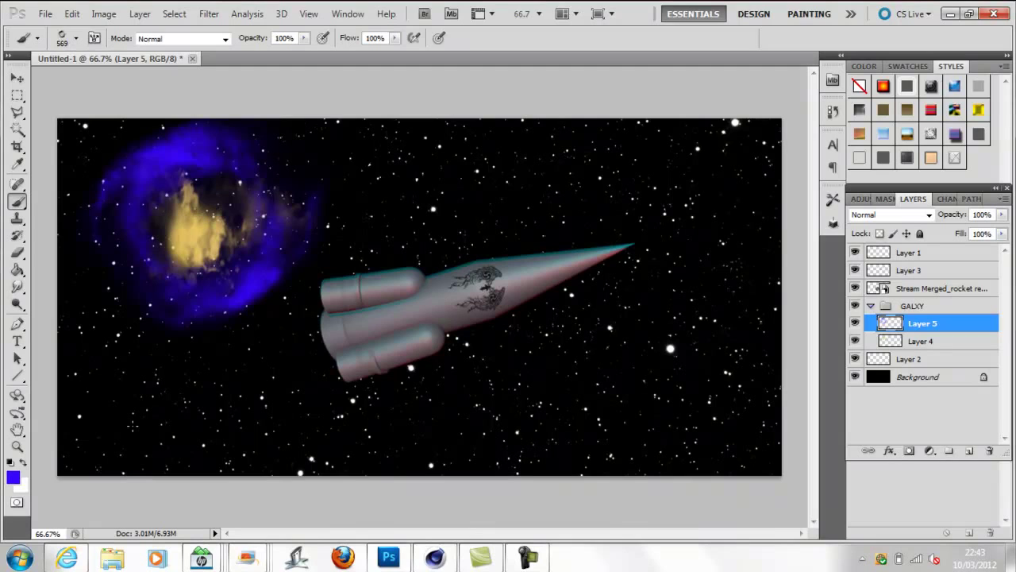
Add Layer 6 and pick the 2391 px star brush in light lavender
{"action": "left_click", "coordinate": [921, 340]}
{"action": "key", "text": "ctrl+shift+alt+n"}
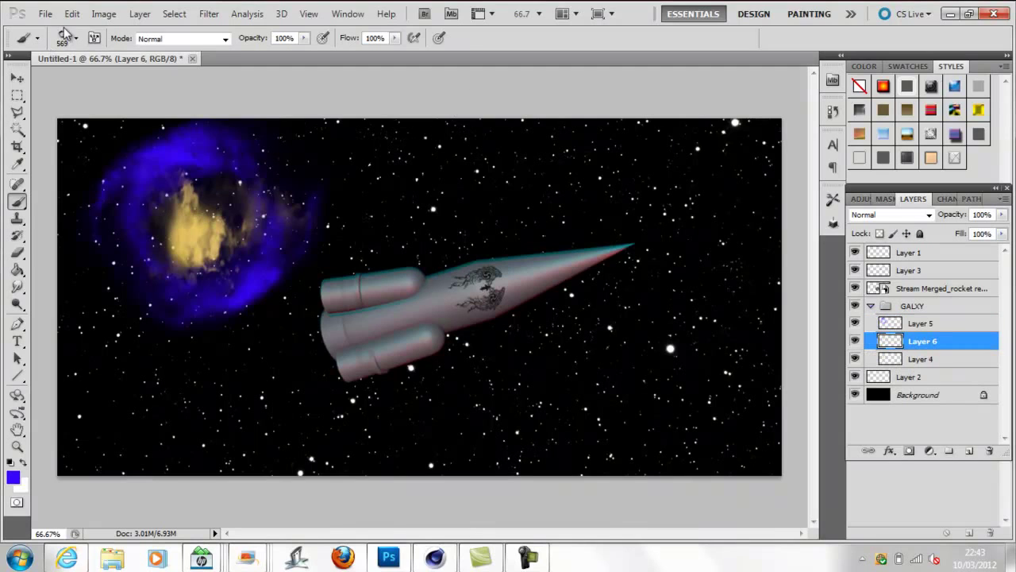
{"action": "left_click", "coordinate": [76, 38]}
{"action": "left_click", "coordinate": [13, 476]}
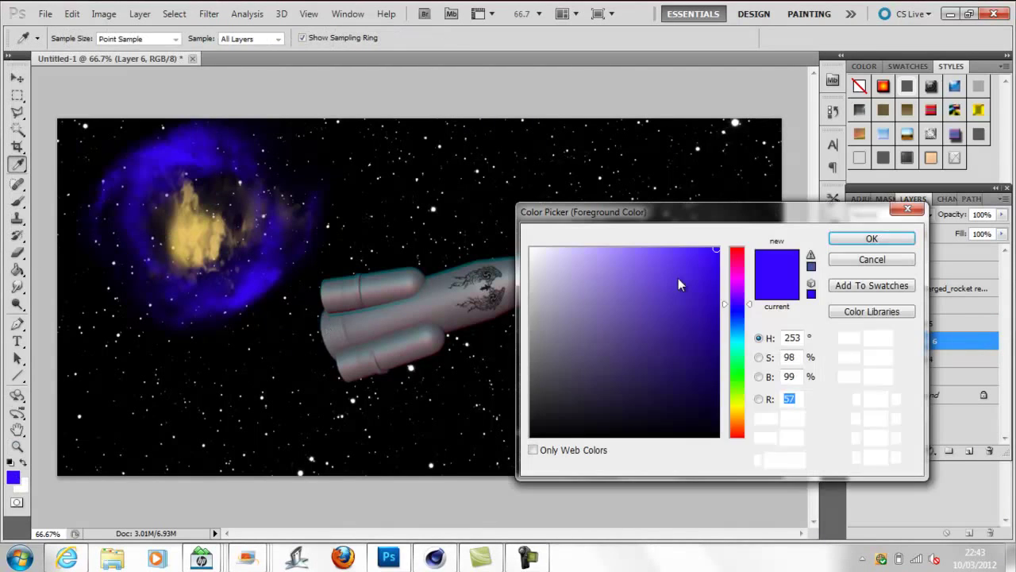
{"action": "left_click", "coordinate": [738, 394]}
{"action": "left_click", "coordinate": [738, 317]}
{"action": "left_click", "coordinate": [619, 249]}
{"action": "left_click", "coordinate": [872, 239]}
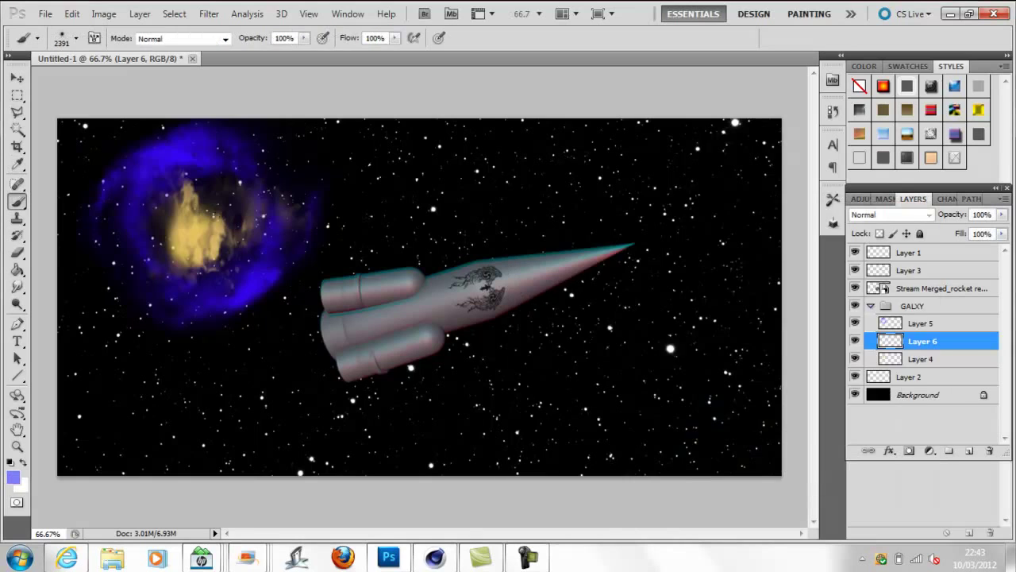
Stamp lavender star haze at 960 px and move Layer 6 below Layer 4
{"action": "left_click", "coordinate": [200, 233]}
{"action": "key", "text": "ctrl+z"}
{"action": "left_click", "coordinate": [76, 39]}
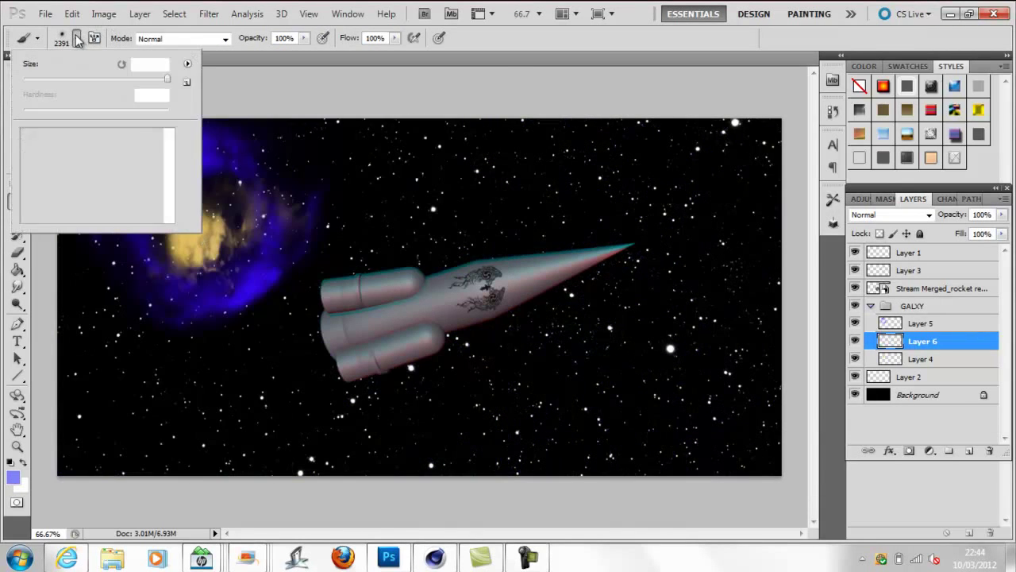
{"action": "left_click_drag", "start_coordinate": [175, 78], "coordinate": [161, 77]}
{"action": "left_click", "coordinate": [203, 229]}
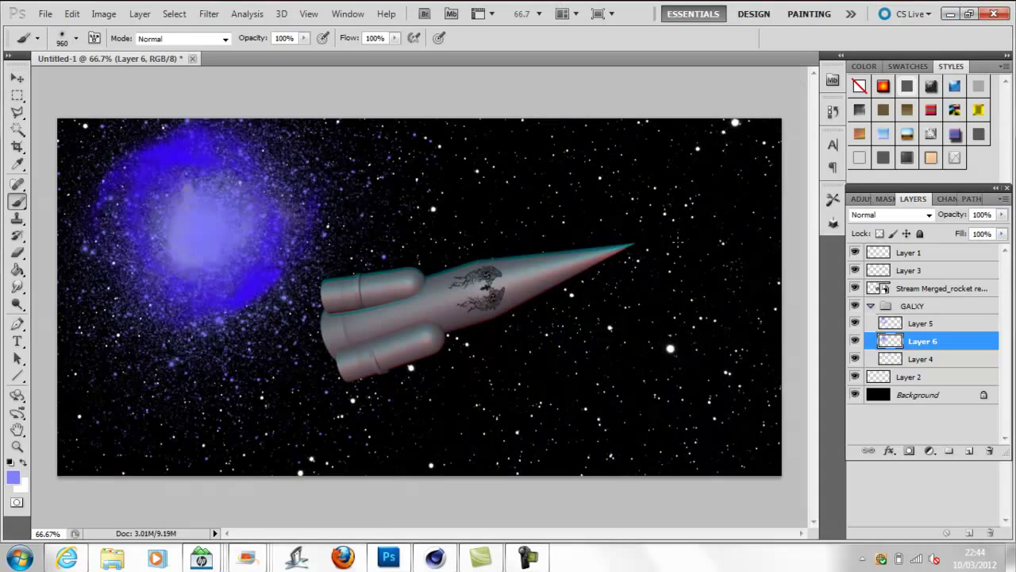
{"action": "left_click_drag", "start_coordinate": [917, 367], "coordinate": [905, 360]}
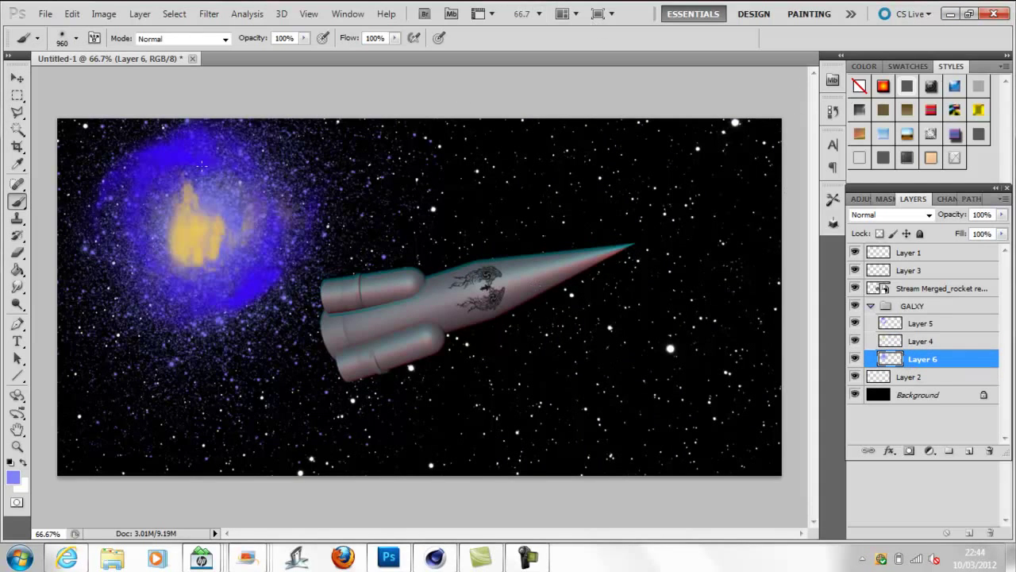
Select Layer 4 and reload the earlier brush set, using a 225 px brush in pale yellow-green
{"action": "left_click", "coordinate": [921, 341]}
{"action": "left_click", "coordinate": [76, 38]}
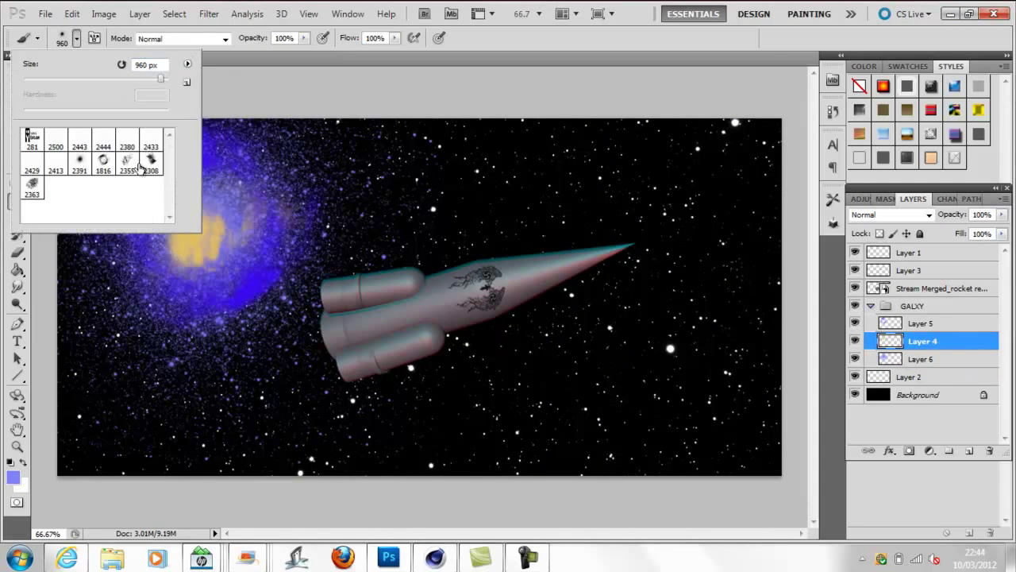
{"action": "left_click", "coordinate": [188, 65]}
{"action": "left_click", "coordinate": [639, 520]}
{"action": "left_click", "coordinate": [460, 219]}
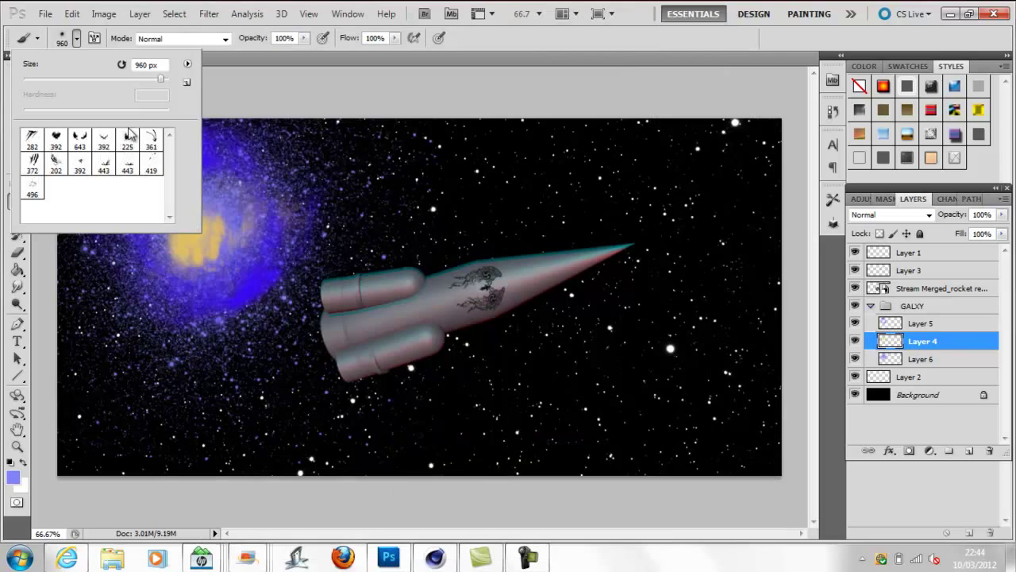
{"action": "left_click", "coordinate": [127, 141]}
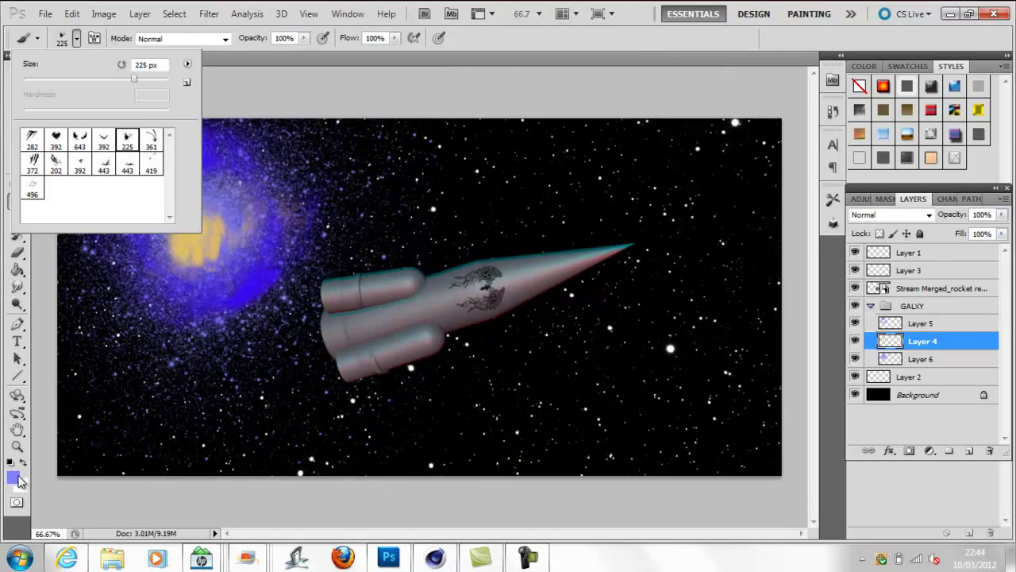
{"action": "left_click", "coordinate": [12, 477]}
{"action": "left_click", "coordinate": [737, 401]}
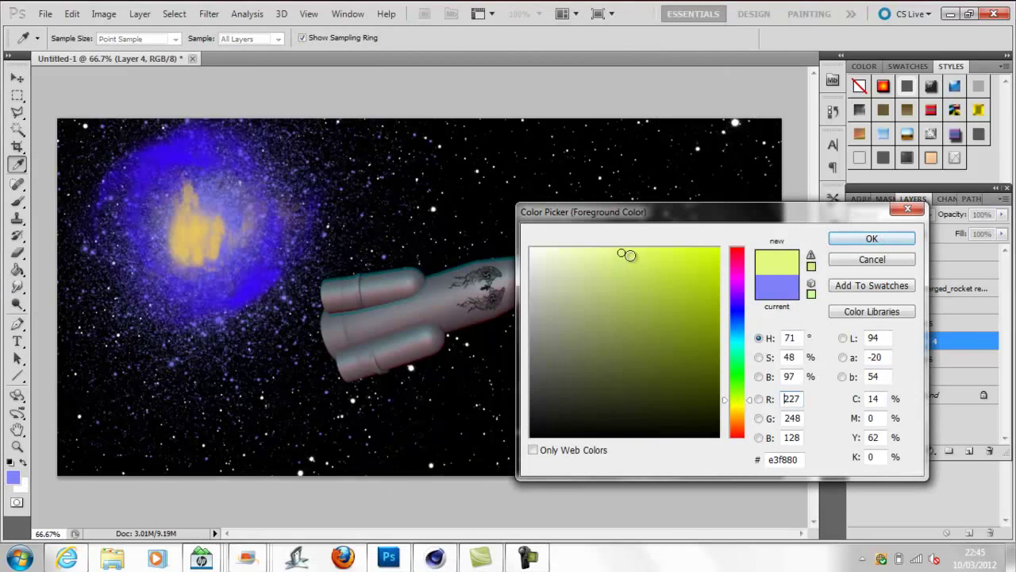
Dab yellow-green light over the galaxy core with the 496 px soft brush
{"action": "left_click_drag", "start_coordinate": [626, 254], "coordinate": [627, 249]}
{"action": "left_click", "coordinate": [871, 238]}
{"action": "left_click_drag", "start_coordinate": [183, 226], "coordinate": [238, 222]}
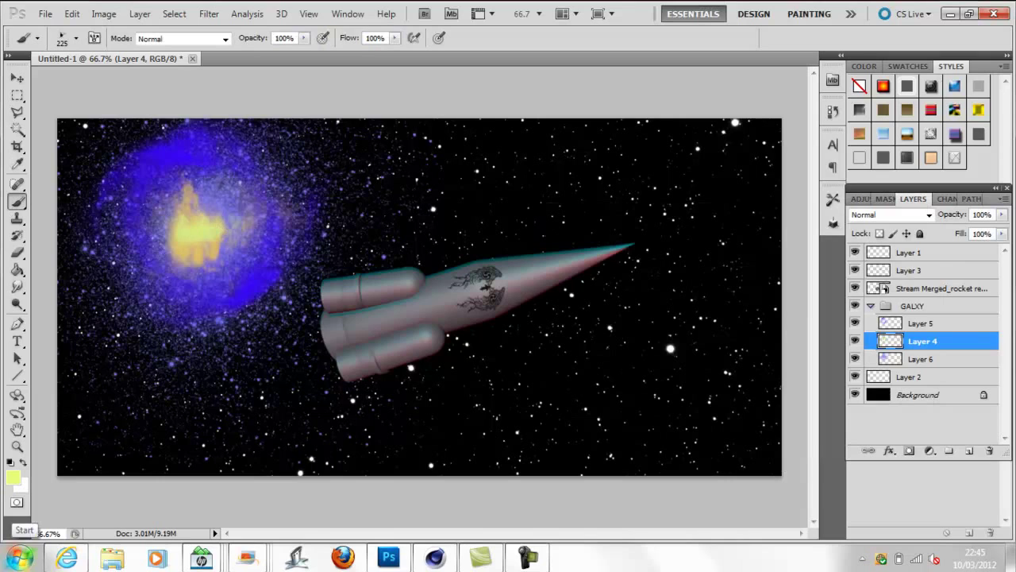
{"action": "left_click", "coordinate": [69, 38]}
{"action": "double_click", "coordinate": [35, 187]}
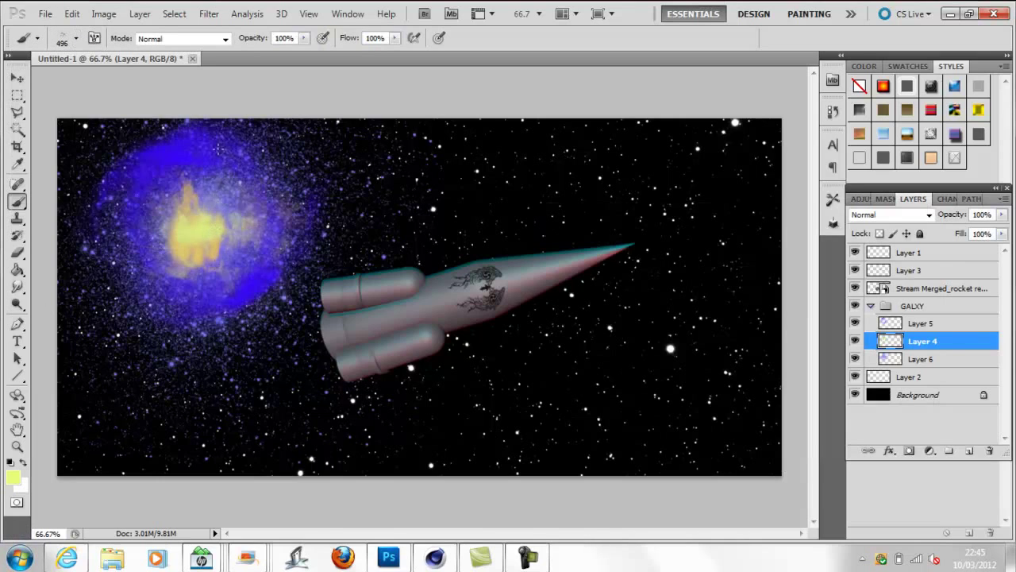
{"action": "left_click", "coordinate": [190, 227]}
Paint the galaxy core near-white with the 392 px brush
{"action": "left_click", "coordinate": [75, 41]}
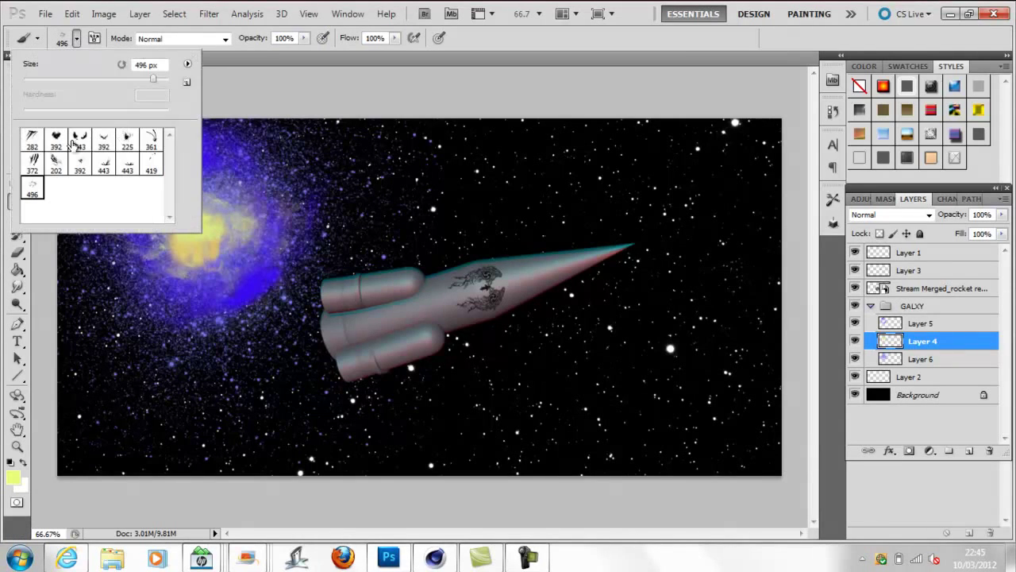
{"action": "left_click", "coordinate": [63, 142]}
{"action": "left_click", "coordinate": [14, 477]}
{"action": "left_click", "coordinate": [532, 249]}
{"action": "left_click", "coordinate": [871, 238]}
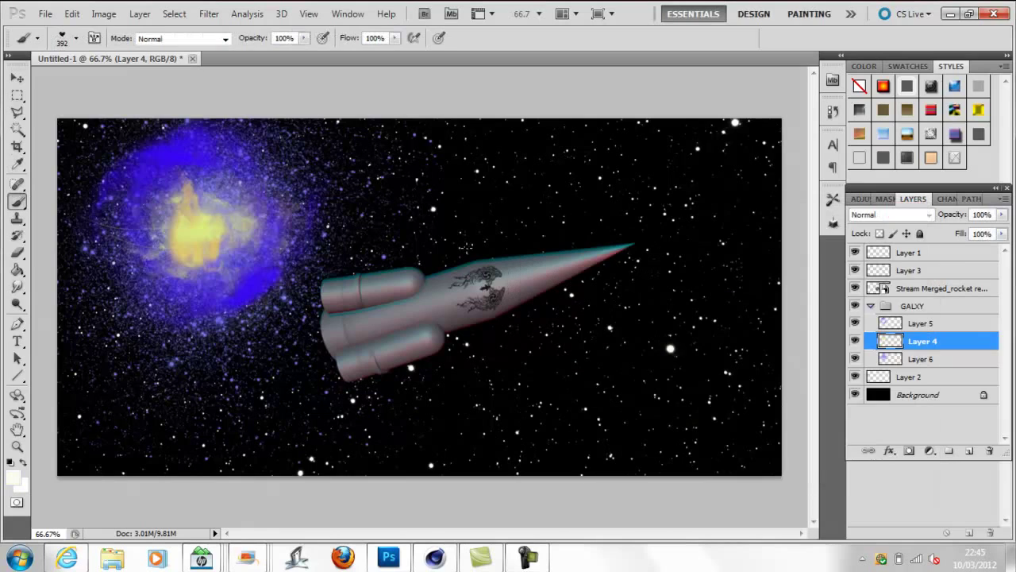
{"action": "left_click", "coordinate": [198, 230]}
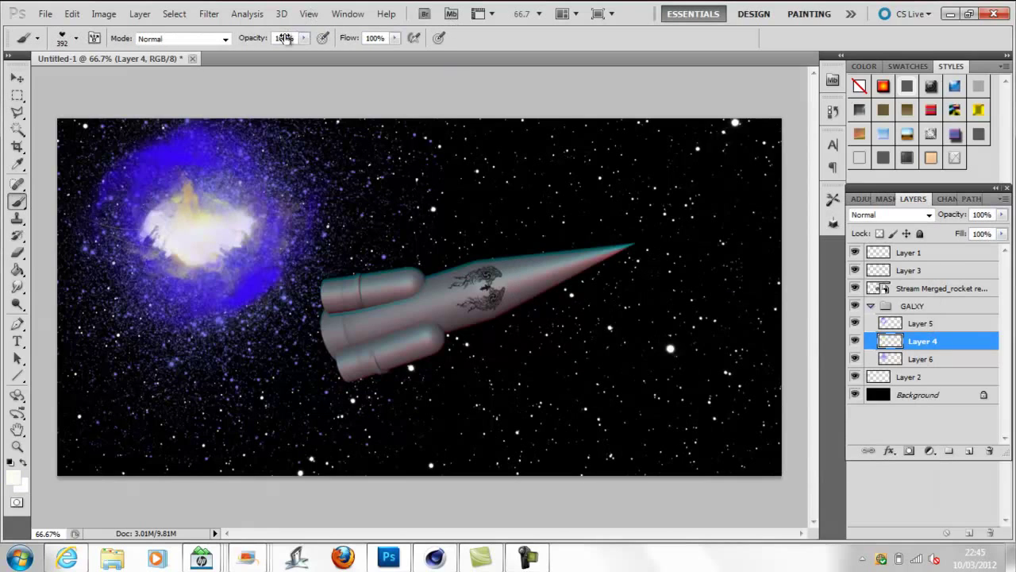
{"action": "key", "text": "ctrl+t"}
{"action": "left_click", "coordinate": [724, 38]}
Repaint the white core on new Layer 7, then scale it down and shift it up-left
{"action": "key", "text": "ctrl+z"}
{"action": "key", "text": "ctrl+shift+n"}
{"action": "key", "text": "Return"}
{"action": "left_click", "coordinate": [199, 234]}
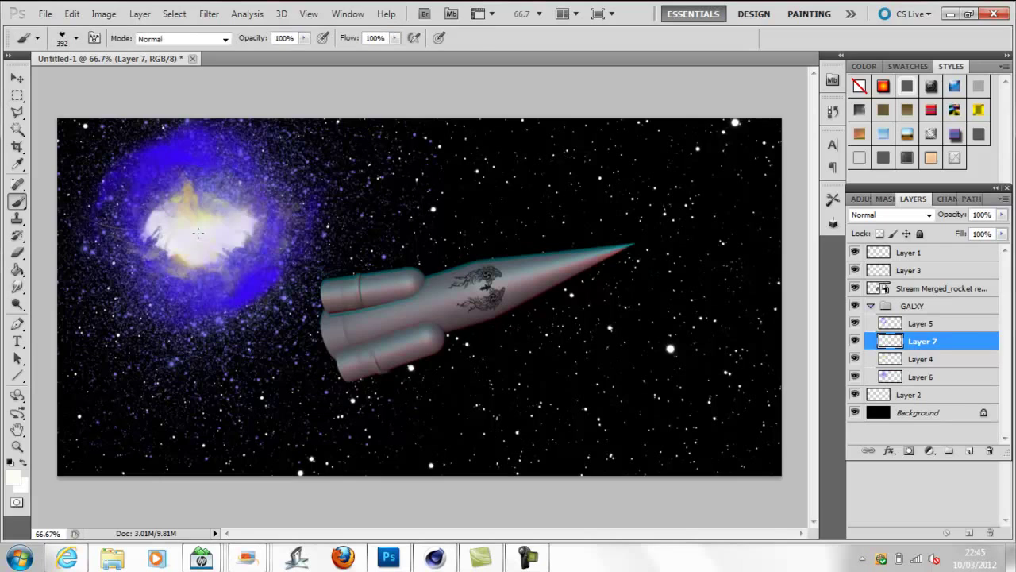
{"action": "key", "text": "ctrl+t"}
{"action": "left_click_drag", "start_coordinate": [293, 167], "coordinate": [249, 177]}
{"action": "left_click_drag", "start_coordinate": [101, 177], "coordinate": [164, 225]}
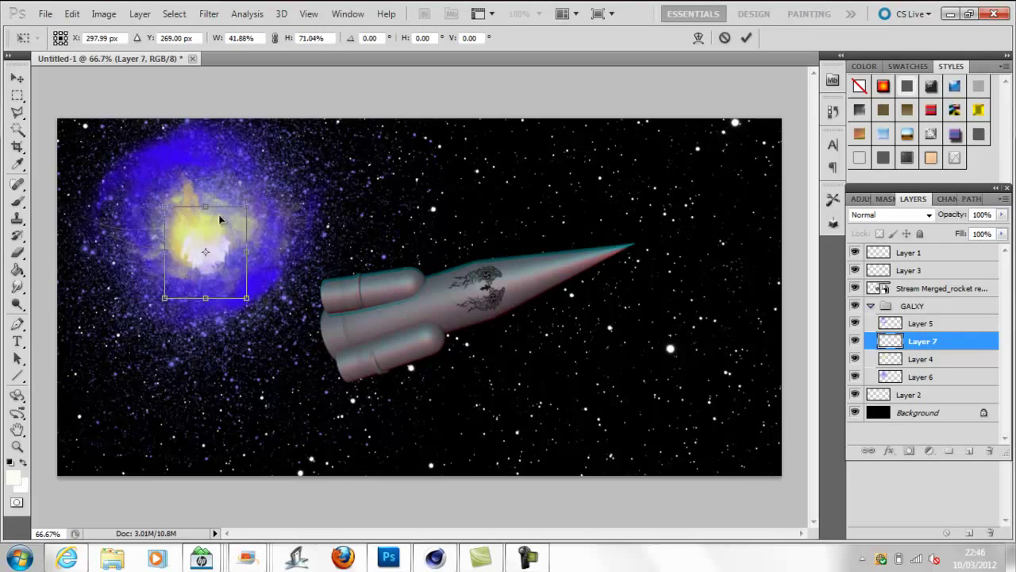
{"action": "left_click_drag", "start_coordinate": [246, 298], "coordinate": [219, 265]}
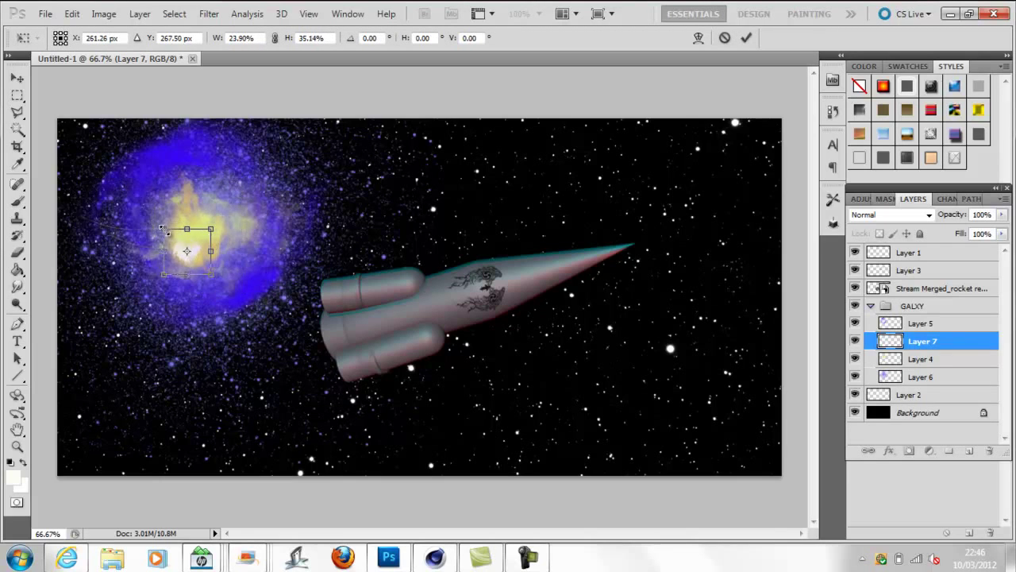
{"action": "left_click", "coordinate": [746, 37]}
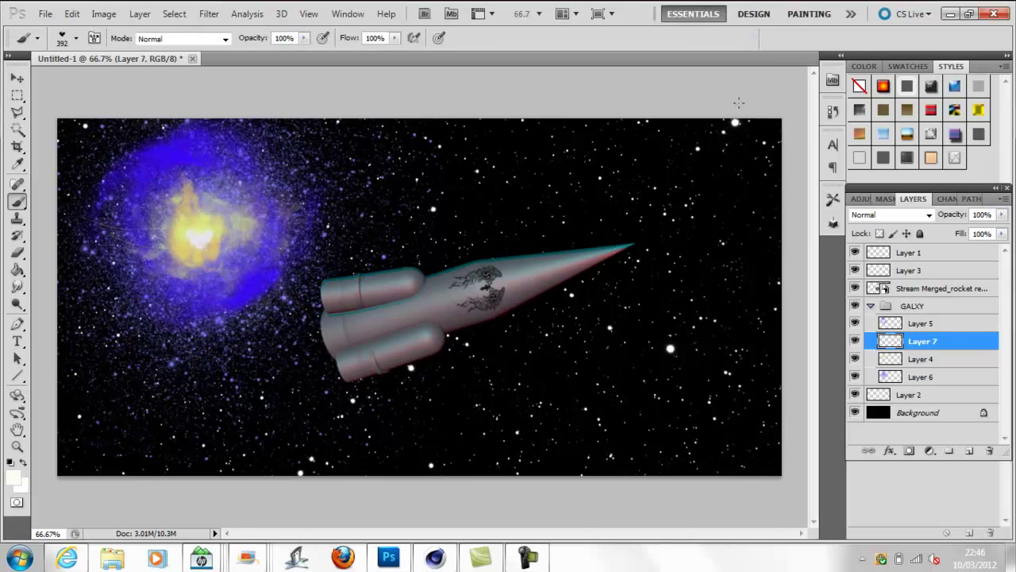
With Layer 7 selected, pick the green flare file from the Desktop photoshop folder to place
{"action": "left_click", "coordinate": [930, 326]}
{"action": "left_click", "coordinate": [937, 343]}
{"action": "left_click", "coordinate": [46, 13]}
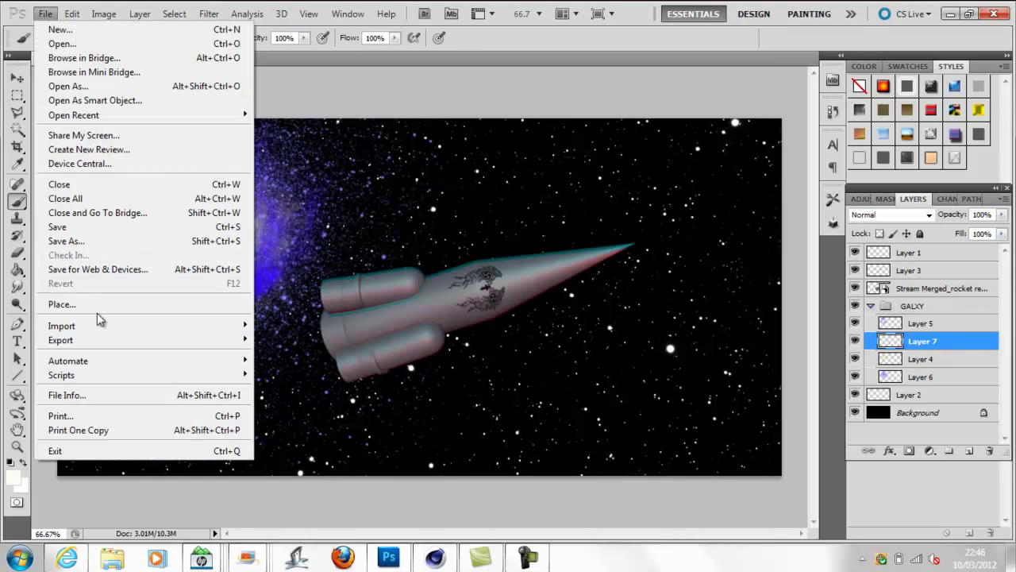
{"action": "left_click", "coordinate": [56, 301]}
{"action": "left_click", "coordinate": [468, 131]}
{"action": "scroll", "coordinate": [714, 238], "scroll_direction": "down", "scroll_amount": 5}
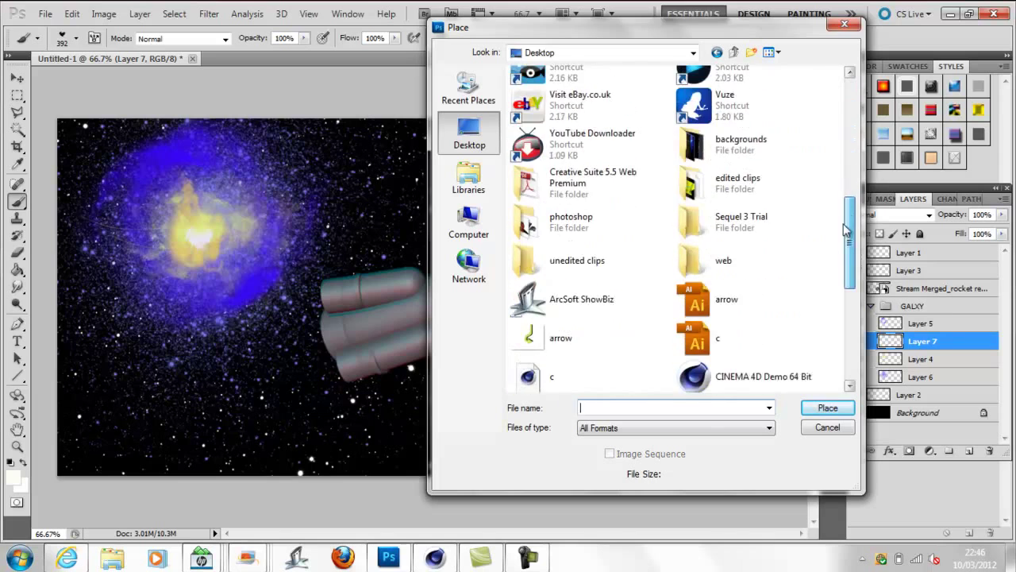
{"action": "double_click", "coordinate": [679, 250]}
{"action": "scroll", "coordinate": [671, 208], "scroll_direction": "down", "scroll_amount": 2}
{"action": "scroll", "coordinate": [671, 208], "scroll_direction": "down", "scroll_amount": 3}
{"action": "left_click", "coordinate": [544, 214]}
Place the green flare, enlarge it and position it over the nebula core
{"action": "left_click", "coordinate": [828, 408]}
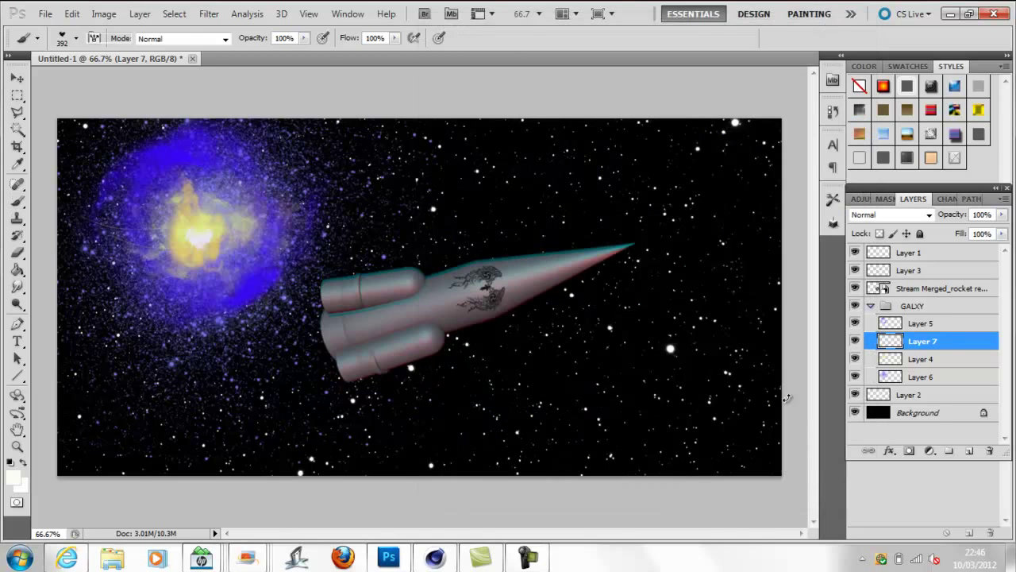
{"action": "left_click_drag", "start_coordinate": [143, 107], "coordinate": [5, 8]}
{"action": "left_click_drag", "start_coordinate": [503, 259], "coordinate": [330, 253]}
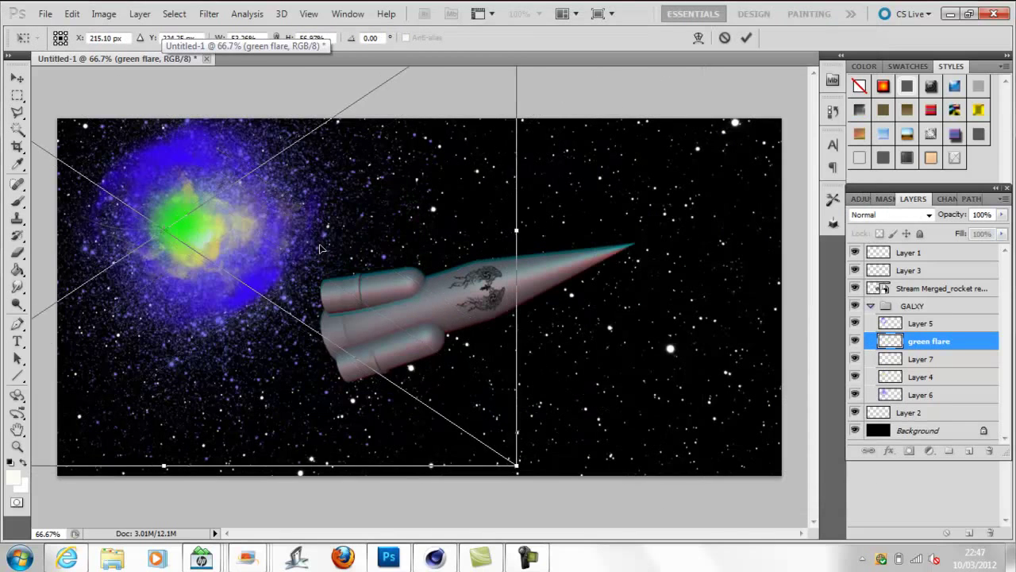
{"action": "left_click", "coordinate": [746, 37]}
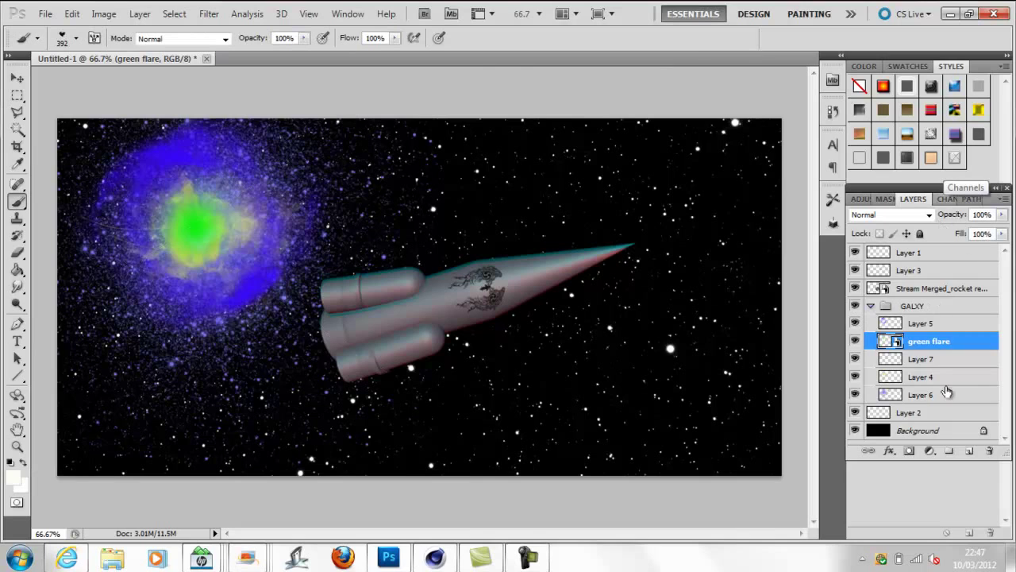
Add a white Color Overlay with Color blend mode to the green flare
{"action": "left_click", "coordinate": [889, 450]}
{"action": "left_click", "coordinate": [920, 392]}
{"action": "left_click", "coordinate": [791, 173]}
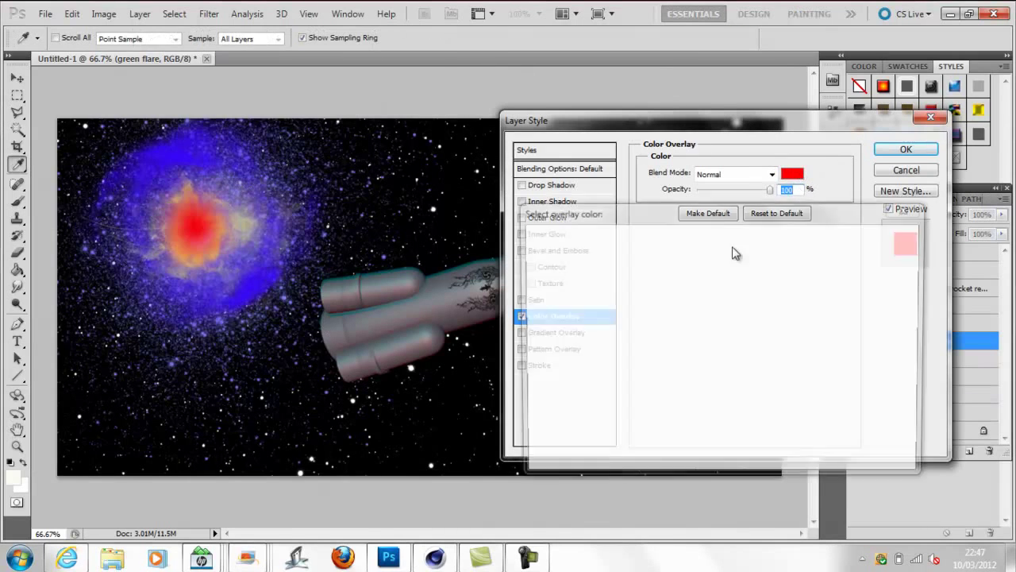
{"action": "left_click", "coordinate": [534, 247]}
{"action": "left_click", "coordinate": [872, 238]}
{"action": "left_click", "coordinate": [734, 174]}
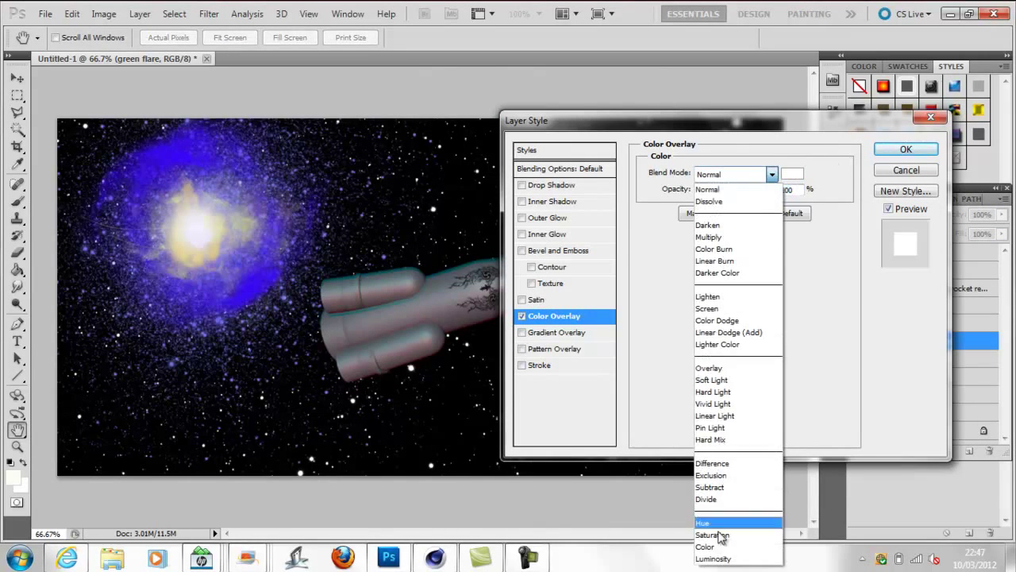
{"action": "left_click", "coordinate": [717, 551]}
{"action": "left_click", "coordinate": [771, 174]}
Change the overlay to a near-white colour with a brightening blend and apply it
{"action": "left_click", "coordinate": [772, 173]}
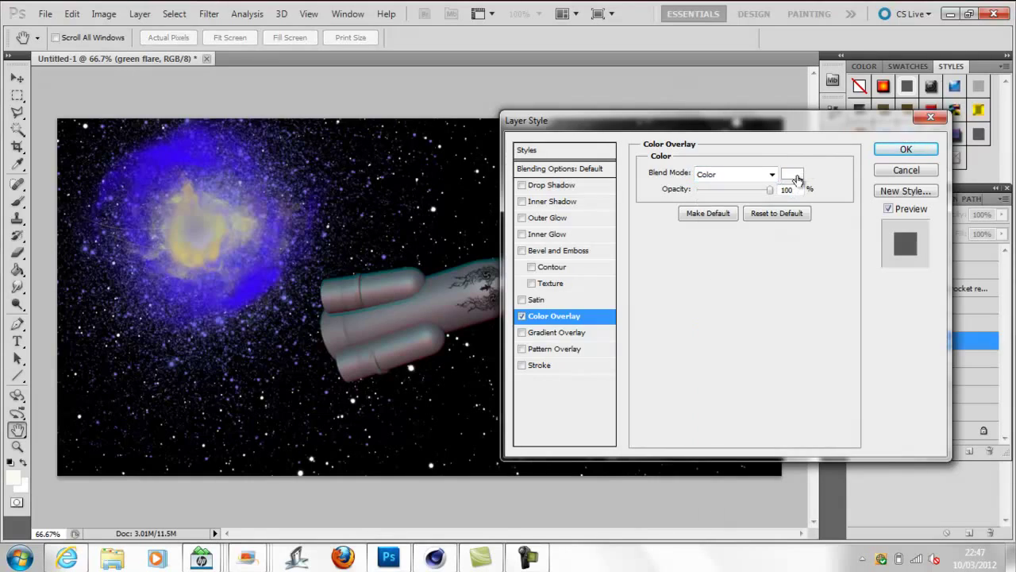
{"action": "left_click", "coordinate": [791, 173]}
{"action": "left_click", "coordinate": [738, 406]}
{"action": "key", "text": "F1"}
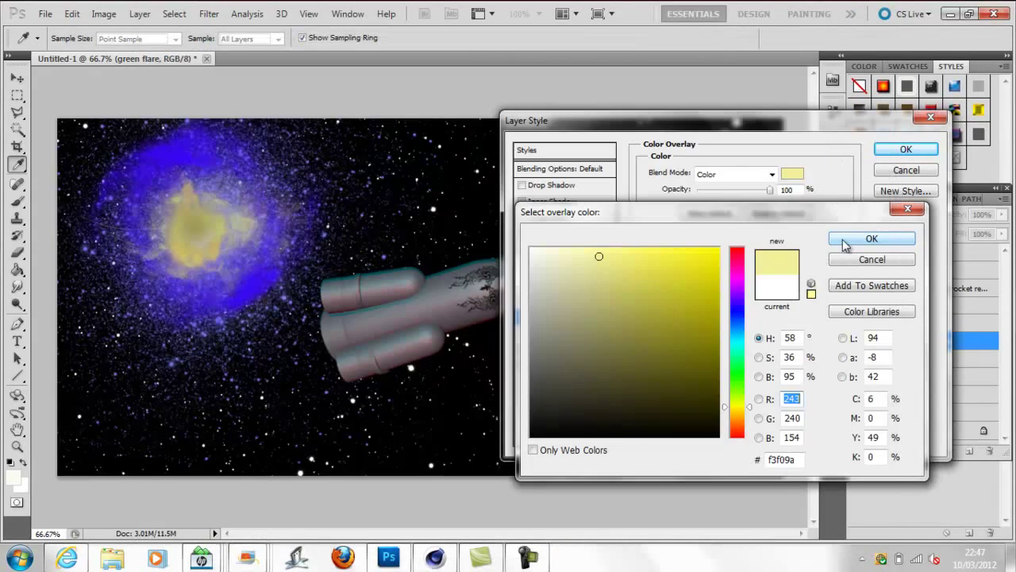
{"action": "left_click", "coordinate": [848, 232]}
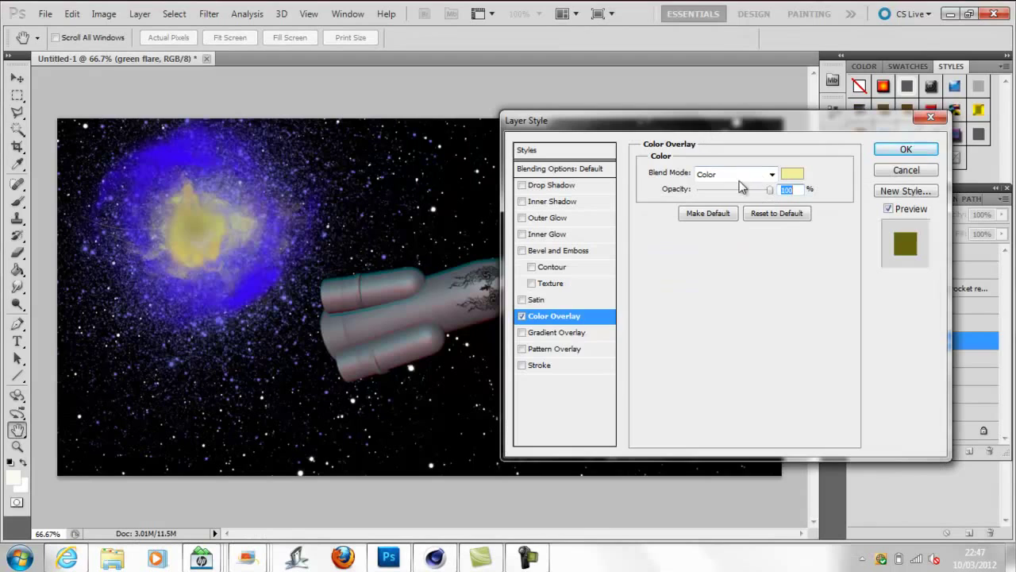
{"action": "left_click", "coordinate": [793, 173]}
{"action": "left_click", "coordinate": [535, 248]}
{"action": "left_click", "coordinate": [903, 236]}
{"action": "left_click", "coordinate": [771, 174]}
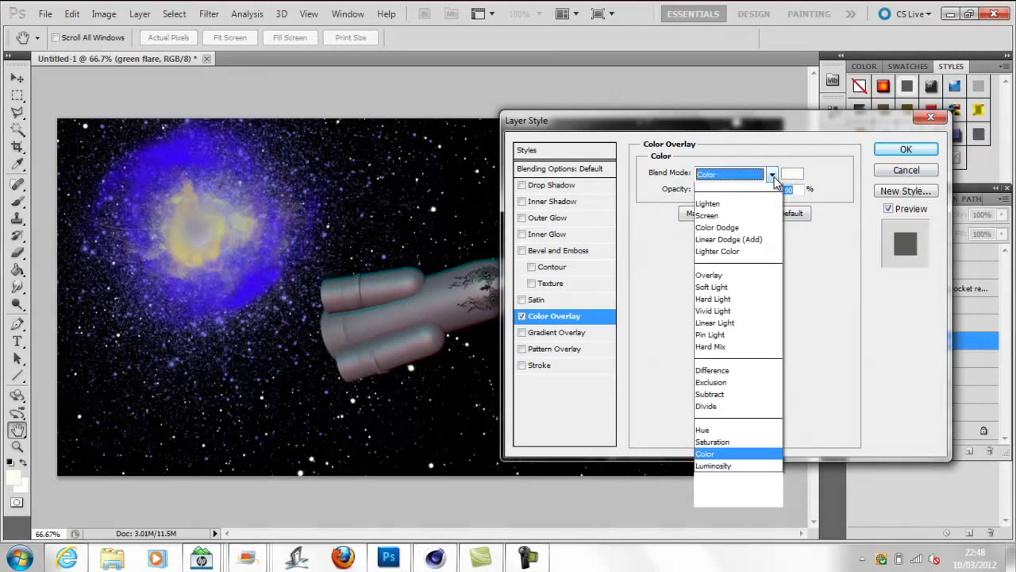
{"action": "left_click", "coordinate": [707, 215]}
{"action": "left_click", "coordinate": [906, 149]}
{"action": "left_click", "coordinate": [17, 78]}
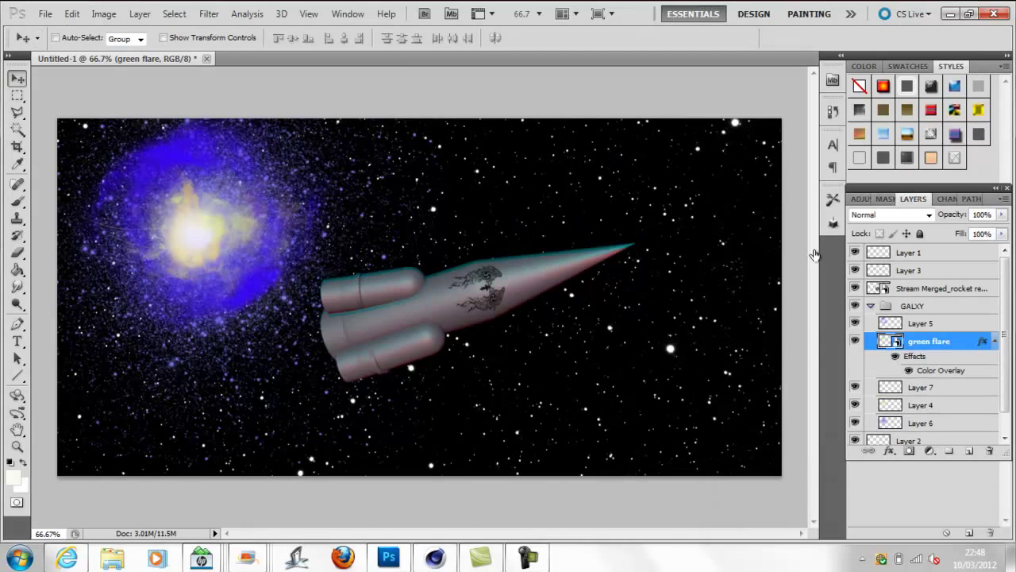
{"action": "key", "text": "ctrl+shift+n"}
Create Layer 8, load a new brush set and choose the 2455 px starburst brush
{"action": "key", "text": "Return"}
{"action": "left_click", "coordinate": [16, 200]}
{"action": "left_click", "coordinate": [77, 37]}
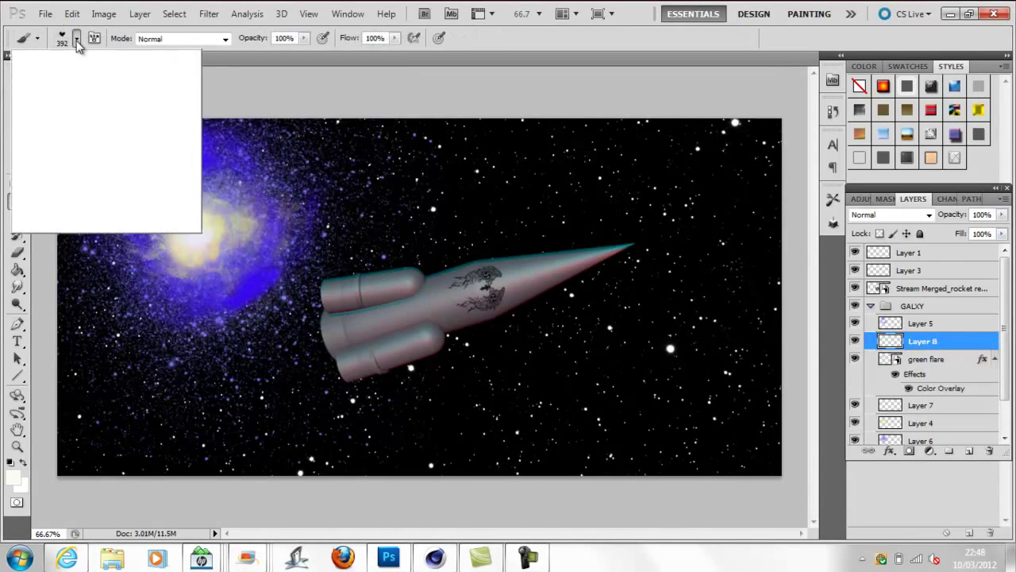
{"action": "left_click", "coordinate": [187, 64]}
{"action": "left_click", "coordinate": [397, 410]}
{"action": "left_click", "coordinate": [461, 220]}
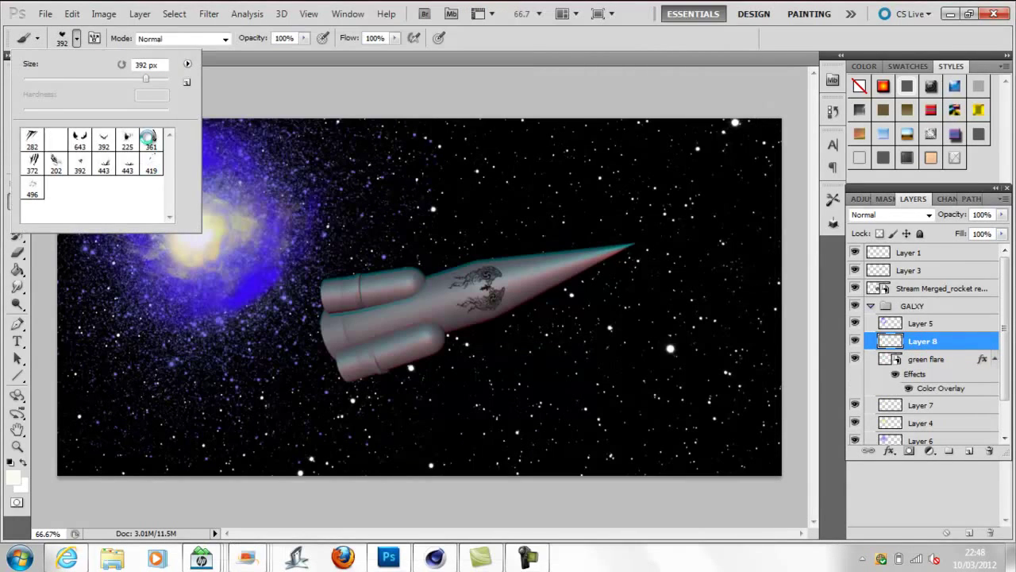
{"action": "left_click", "coordinate": [103, 189]}
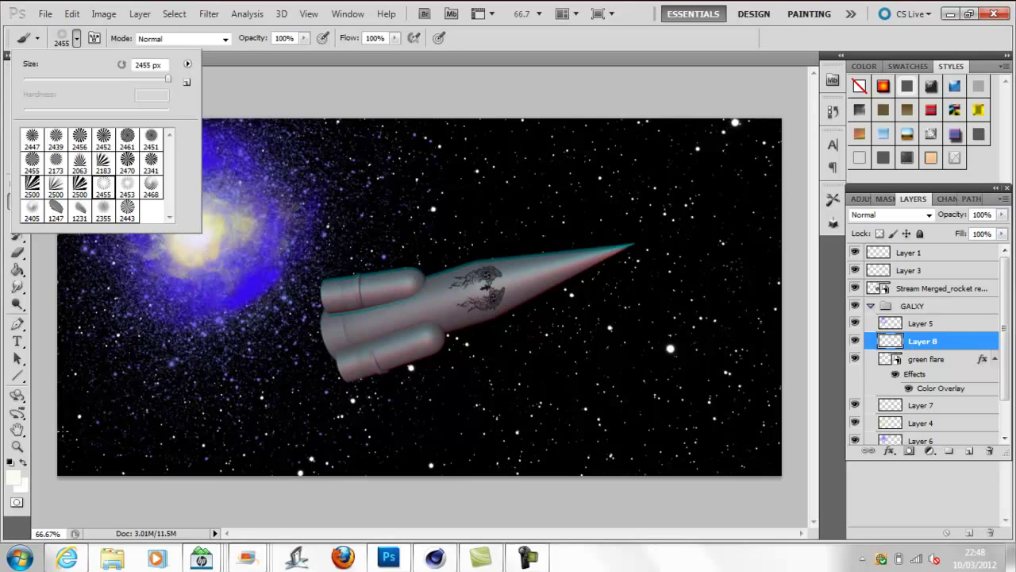
Try purple, then dark blue ray stamps on the nebula, undoing each
{"action": "left_click", "coordinate": [13, 476]}
{"action": "left_click", "coordinate": [737, 268]}
{"action": "left_click", "coordinate": [857, 235]}
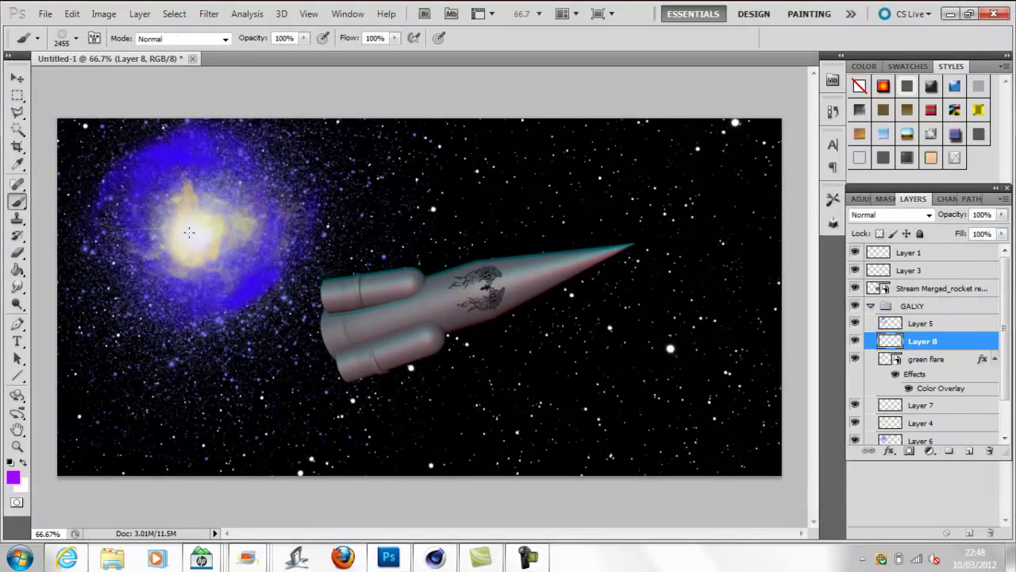
{"action": "left_click", "coordinate": [189, 231]}
{"action": "key", "text": "ctrl+z"}
{"action": "left_click", "coordinate": [13, 476]}
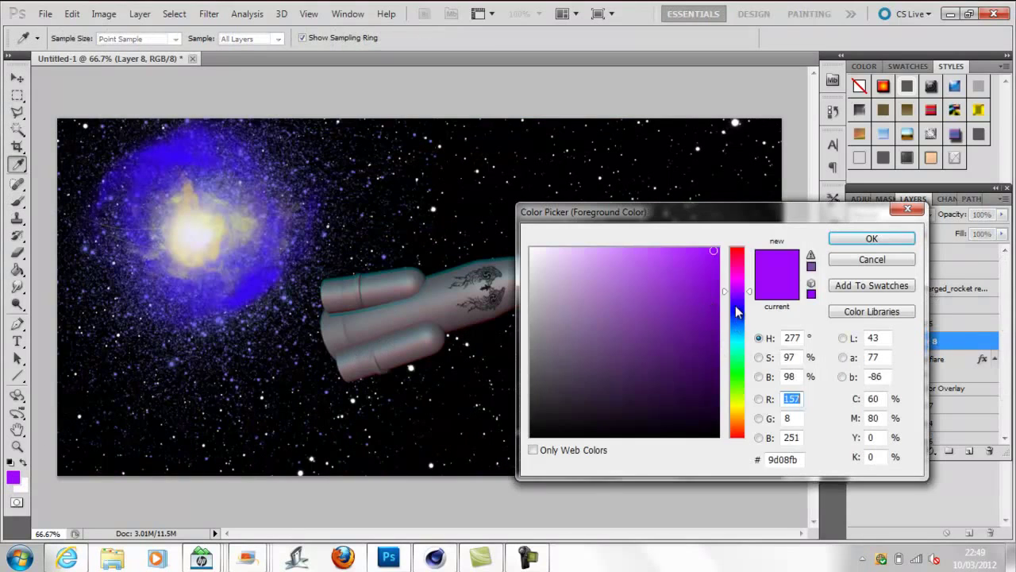
{"action": "left_click", "coordinate": [737, 294]}
{"action": "left_click", "coordinate": [716, 339]}
{"action": "left_click", "coordinate": [855, 236]}
{"action": "left_click", "coordinate": [190, 232]}
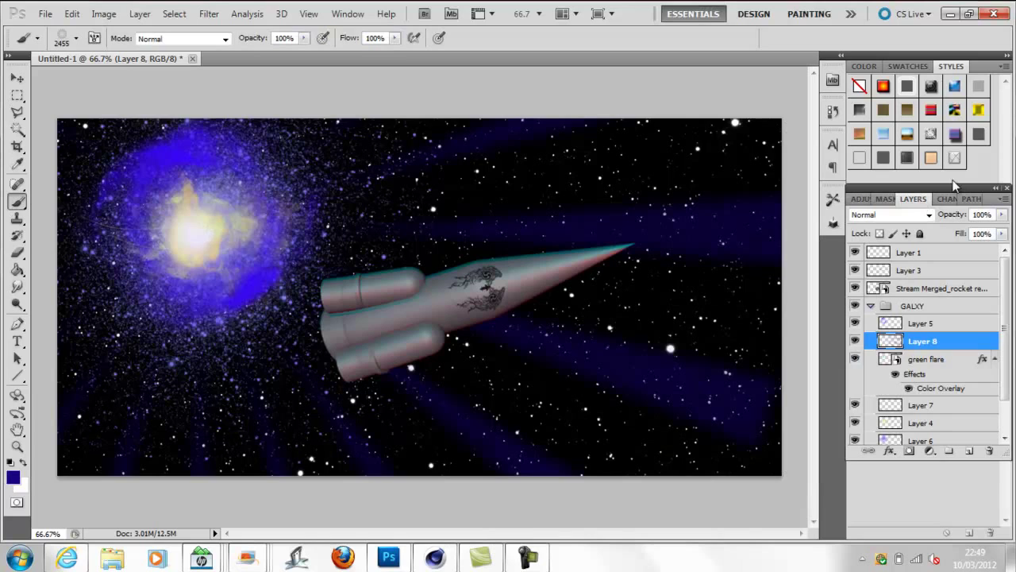
{"action": "key", "text": "ctrl+z"}
Stamp dark blue rays on the nebula, move Layer 8 below Layer 6, add larger 666 px rays
{"action": "left_click", "coordinate": [76, 38]}
{"action": "left_click", "coordinate": [204, 238]}
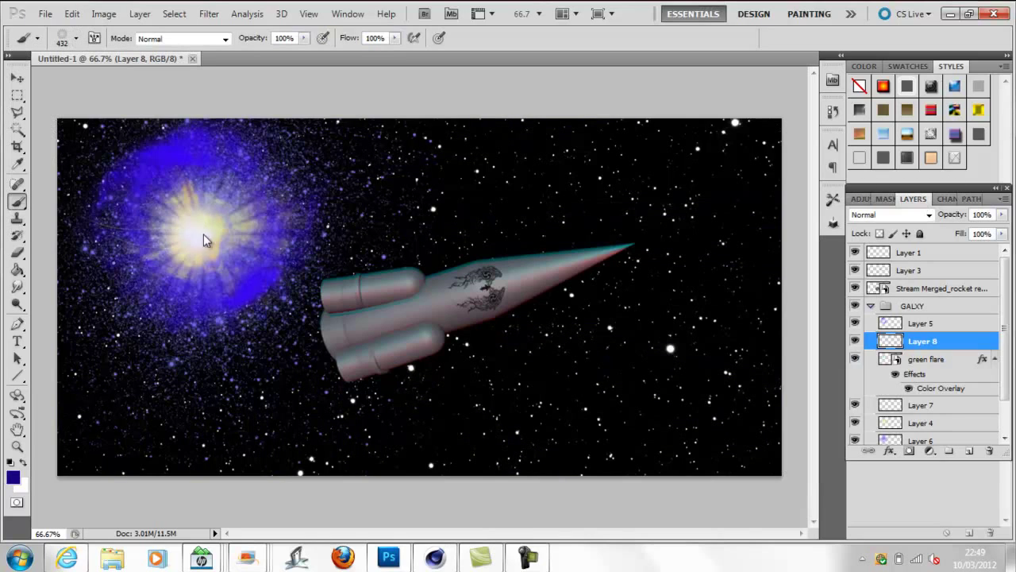
{"action": "mouse_move", "coordinate": [943, 342]}
{"action": "left_mouse_down"}
{"action": "mouse_move", "coordinate": [930, 466]}
{"action": "mouse_move", "coordinate": [935, 401]}
{"action": "left_mouse_up"}
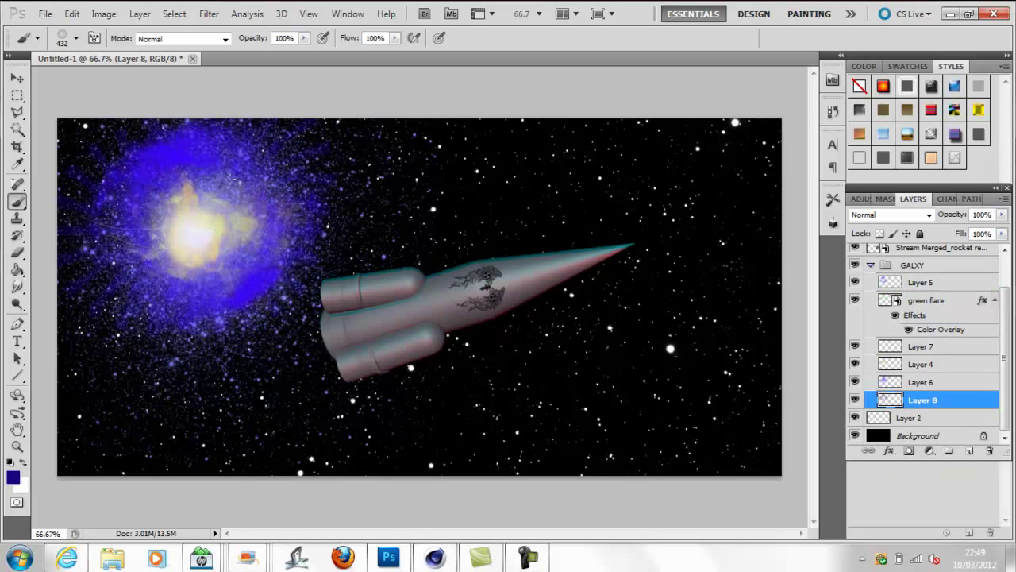
{"action": "left_click", "coordinate": [77, 38]}
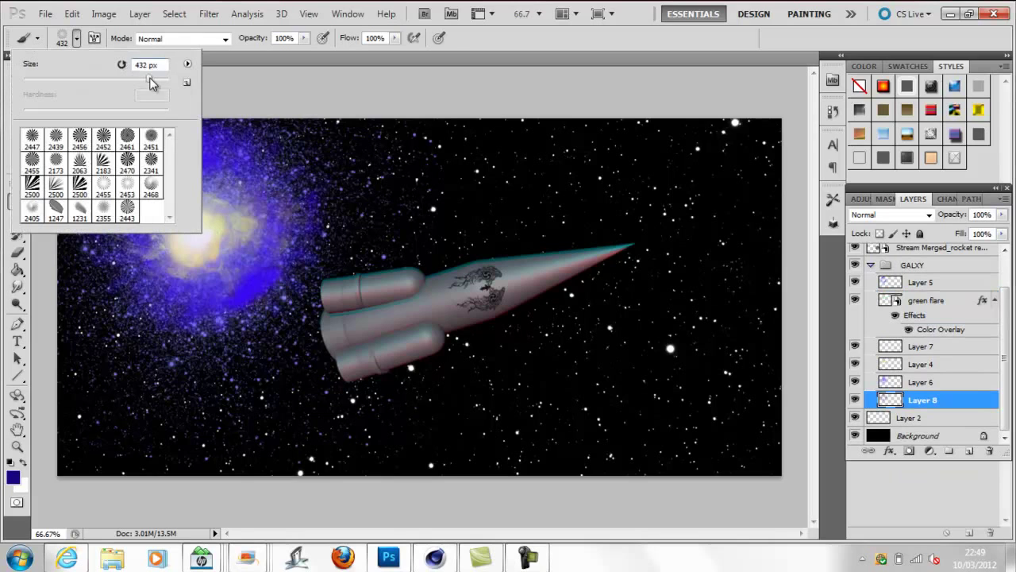
{"action": "left_click_drag", "start_coordinate": [154, 82], "coordinate": [158, 82]}
{"action": "left_click", "coordinate": [198, 236]}
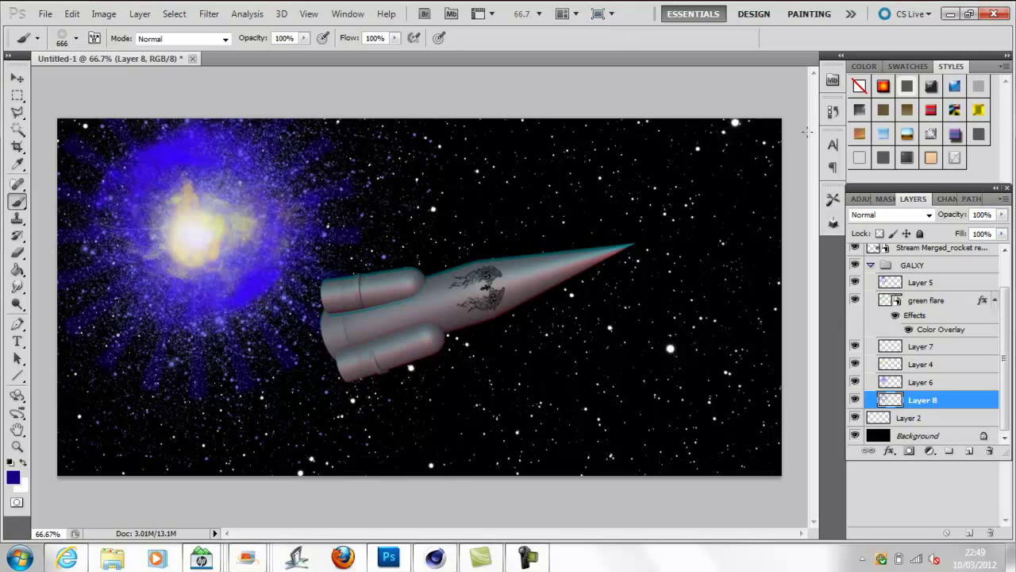
Load another brush set and set a brush from it to 2500 px
{"action": "left_click", "coordinate": [76, 40]}
{"action": "left_click", "coordinate": [187, 63]}
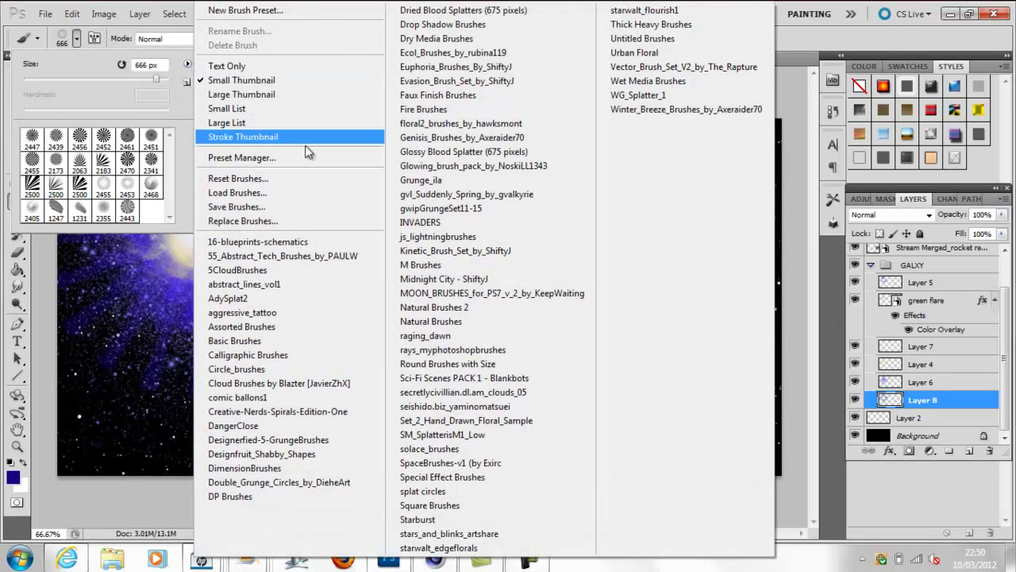
{"action": "left_click", "coordinate": [262, 235]}
{"action": "left_click", "coordinate": [460, 220]}
{"action": "left_click", "coordinate": [56, 189]}
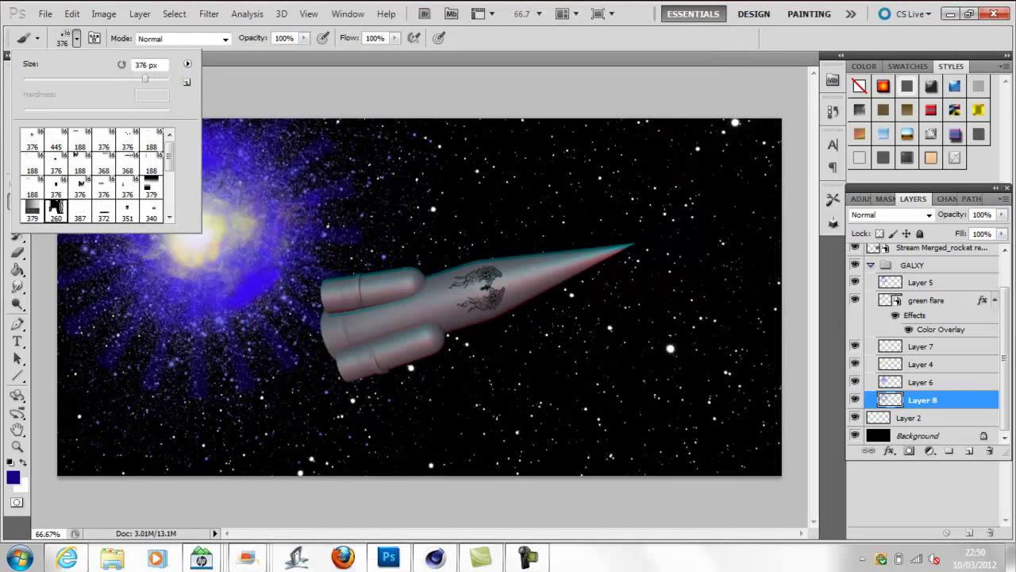
{"action": "left_click_drag", "start_coordinate": [137, 79], "coordinate": [186, 79]}
{"action": "key", "text": "Return"}
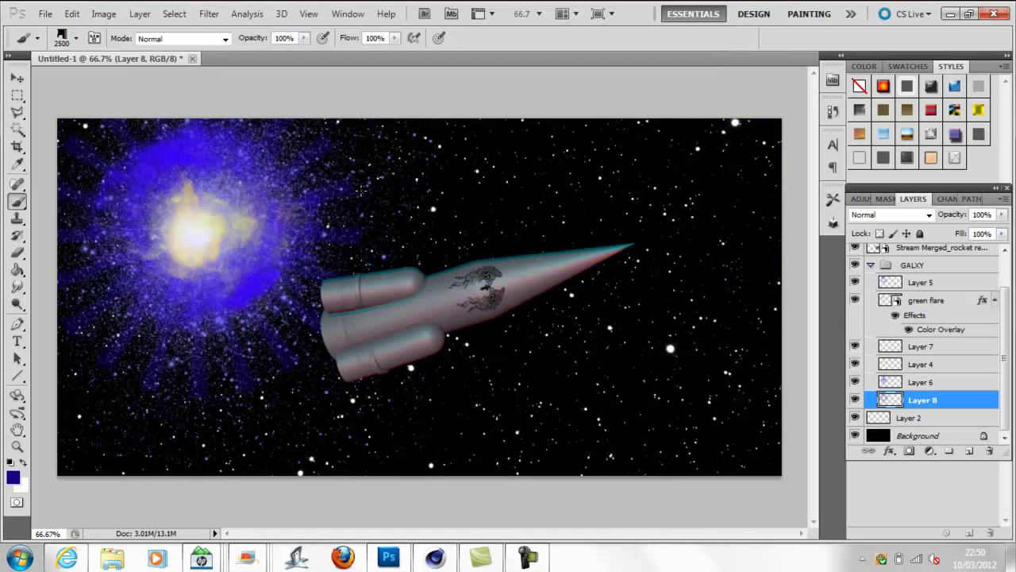
{"action": "left_click_drag", "start_coordinate": [1005, 365], "coordinate": [1005, 318]}
Add a layer above the Stream Merged rocket layer; try a dark grey fill, then undo it
{"action": "left_click", "coordinate": [941, 305]}
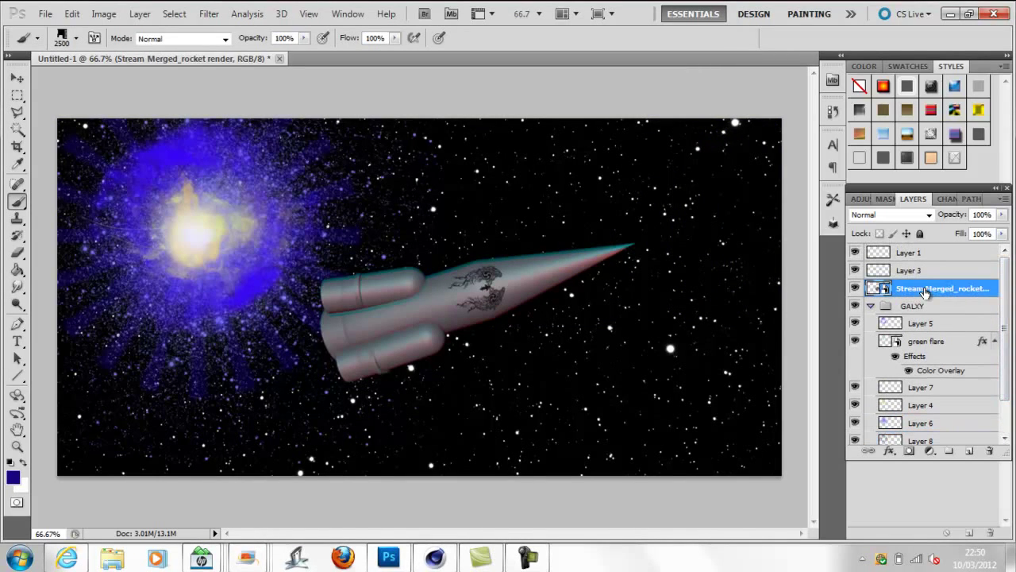
{"action": "key", "text": "ctrl+shift+alt+n"}
{"action": "left_click", "coordinate": [13, 477]}
{"action": "left_click", "coordinate": [555, 381]}
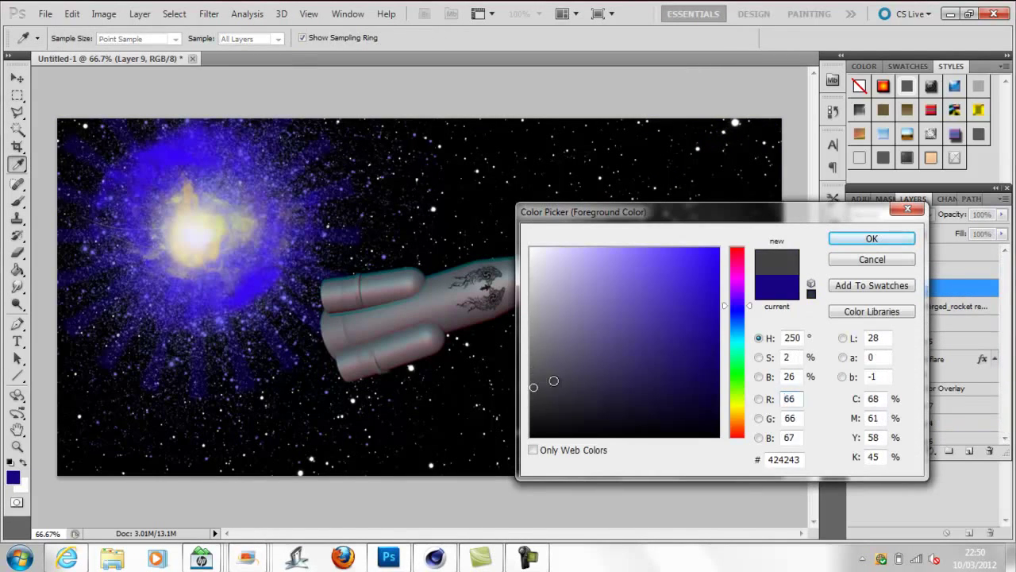
{"action": "left_click", "coordinate": [530, 424]}
{"action": "left_click", "coordinate": [855, 238]}
{"action": "left_click", "coordinate": [439, 280]}
{"action": "key", "text": "ctrl+t"}
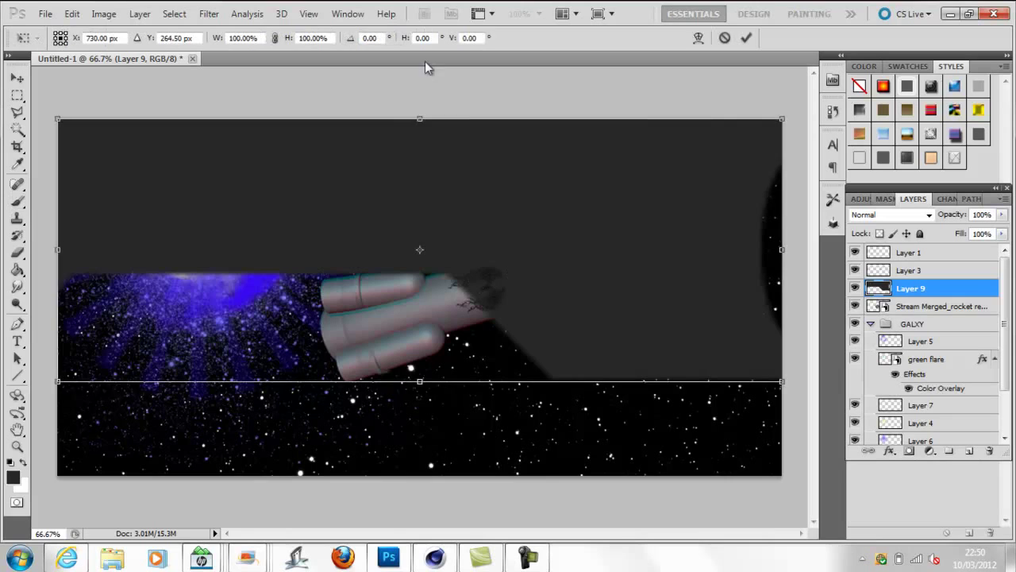
{"action": "left_click_drag", "start_coordinate": [782, 118], "coordinate": [657, 166]}
{"action": "left_click", "coordinate": [724, 37]}
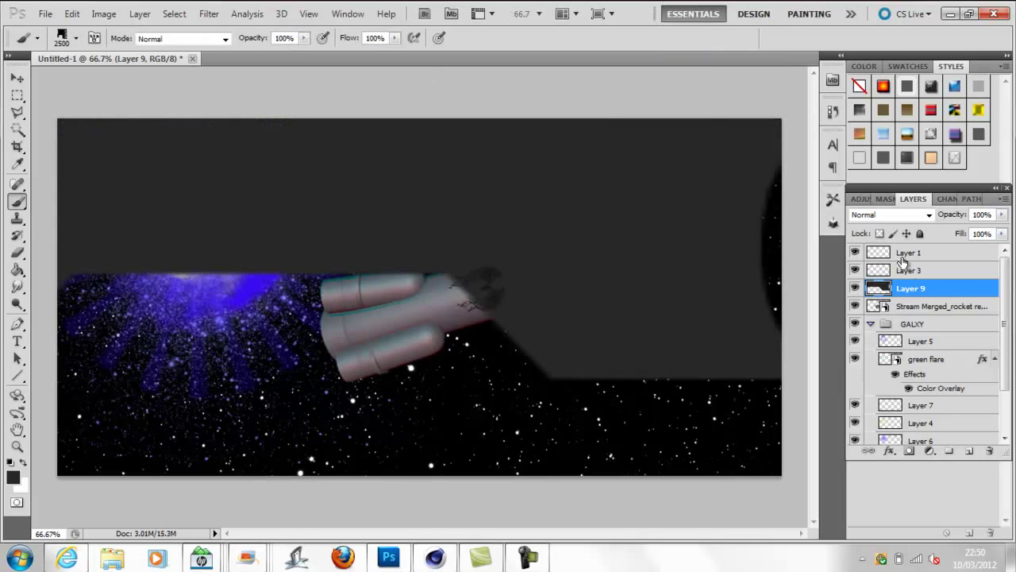
{"action": "key", "text": "ctrl+z"}
Stamp the 08 marking with brush 260, then rotate and move it onto the upper booster
{"action": "left_click", "coordinate": [75, 38]}
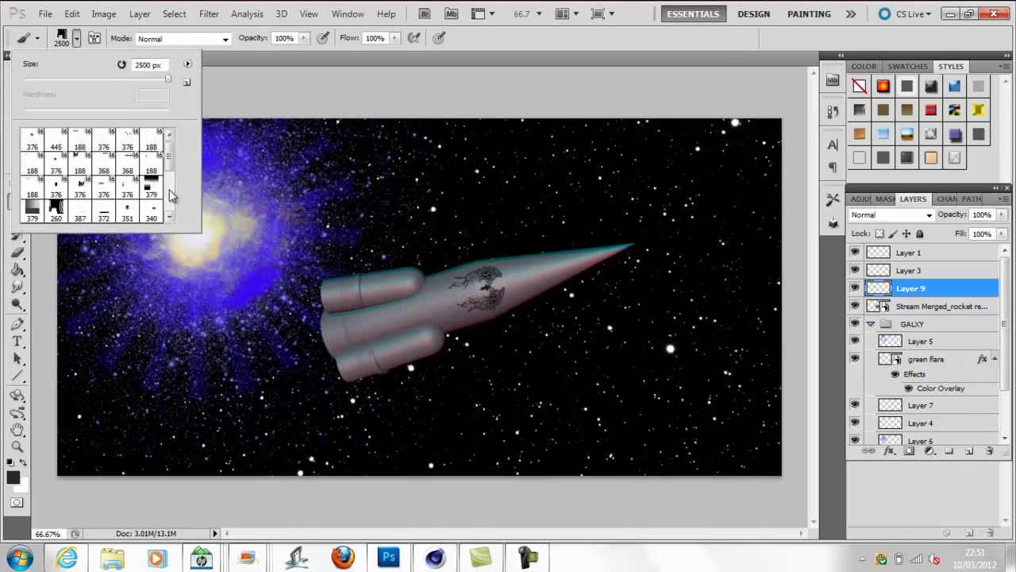
{"action": "left_click", "coordinate": [56, 208]}
{"action": "left_click", "coordinate": [455, 279]}
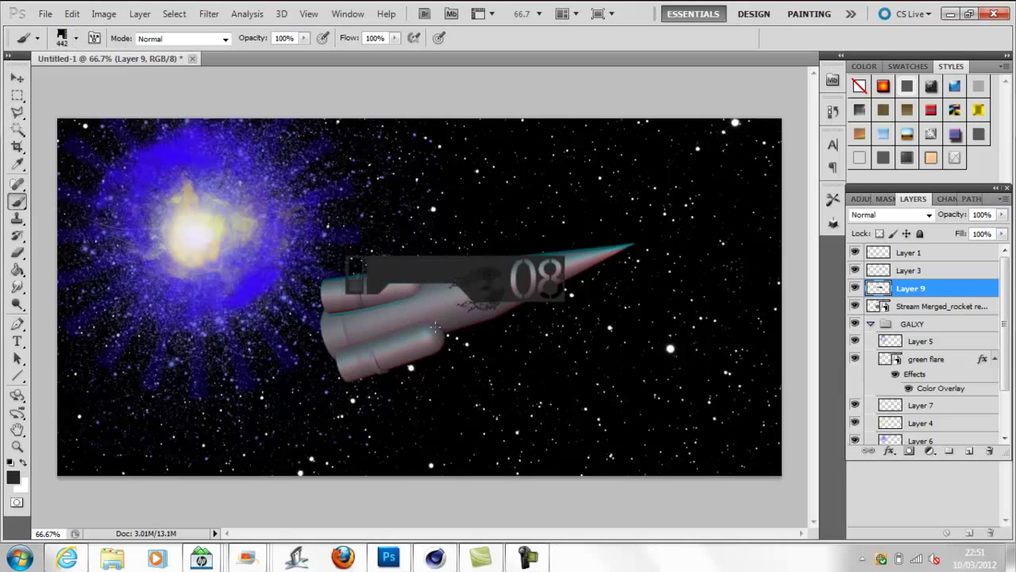
{"action": "key", "text": "ctrl+t"}
{"action": "left_click_drag", "start_coordinate": [576, 317], "coordinate": [588, 284]}
{"action": "left_click_drag", "start_coordinate": [476, 274], "coordinate": [347, 314]}
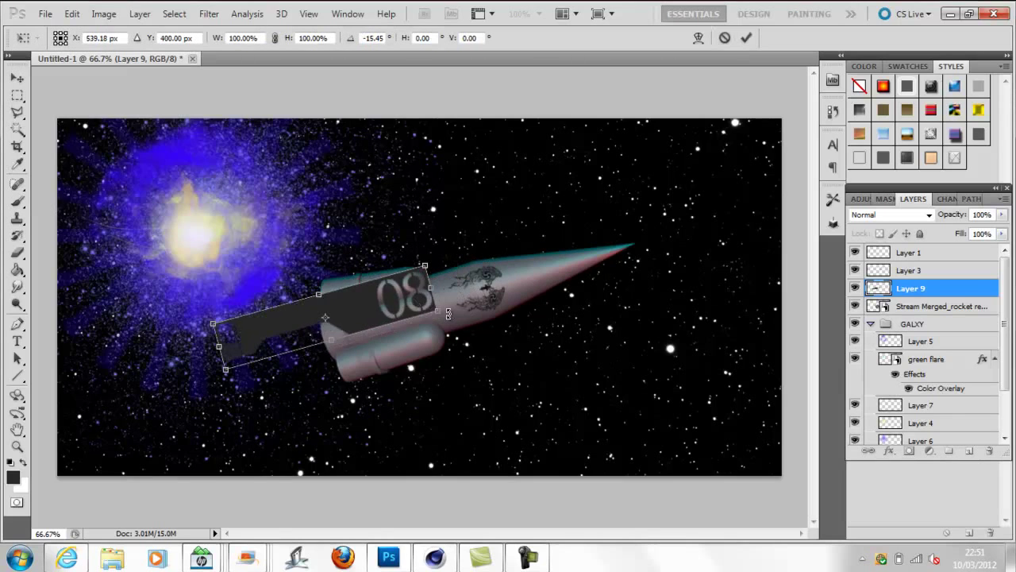
{"action": "mouse_move", "coordinate": [214, 331]}
{"action": "left_mouse_down"}
{"action": "mouse_move", "coordinate": [328, 204]}
{"action": "mouse_move", "coordinate": [319, 385]}
{"action": "mouse_move", "coordinate": [369, 352]}
{"action": "left_mouse_up"}
{"action": "mouse_move", "coordinate": [399, 314]}
{"action": "left_mouse_down"}
{"action": "mouse_move", "coordinate": [407, 338]}
{"action": "mouse_move", "coordinate": [451, 289]}
{"action": "mouse_move", "coordinate": [448, 264]}
{"action": "left_mouse_up"}
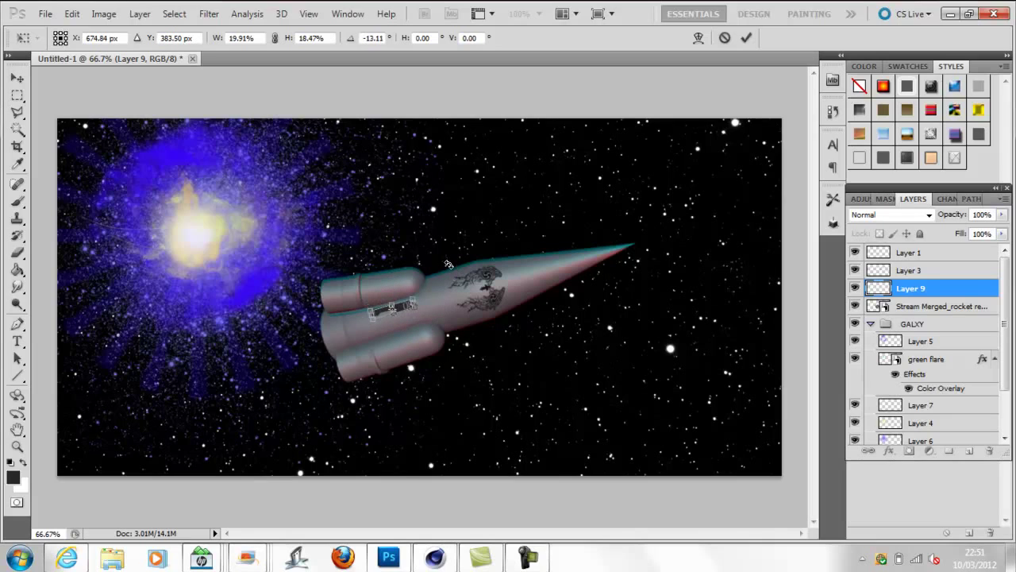
{"action": "key", "text": "Return"}
{"action": "key", "text": "b"}
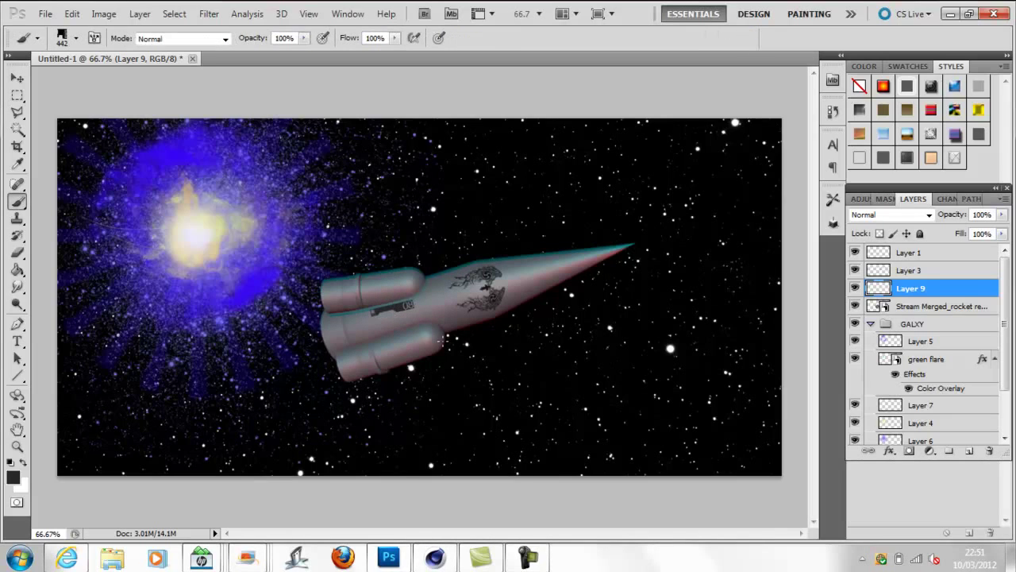
{"action": "left_click", "coordinate": [76, 38]}
Stamp the galaxy text brush on new Layer 10, shrunk and rotated 68.18° beside the tattoo
{"action": "left_click", "coordinate": [762, 100]}
{"action": "key", "text": "ctrl+shift+n"}
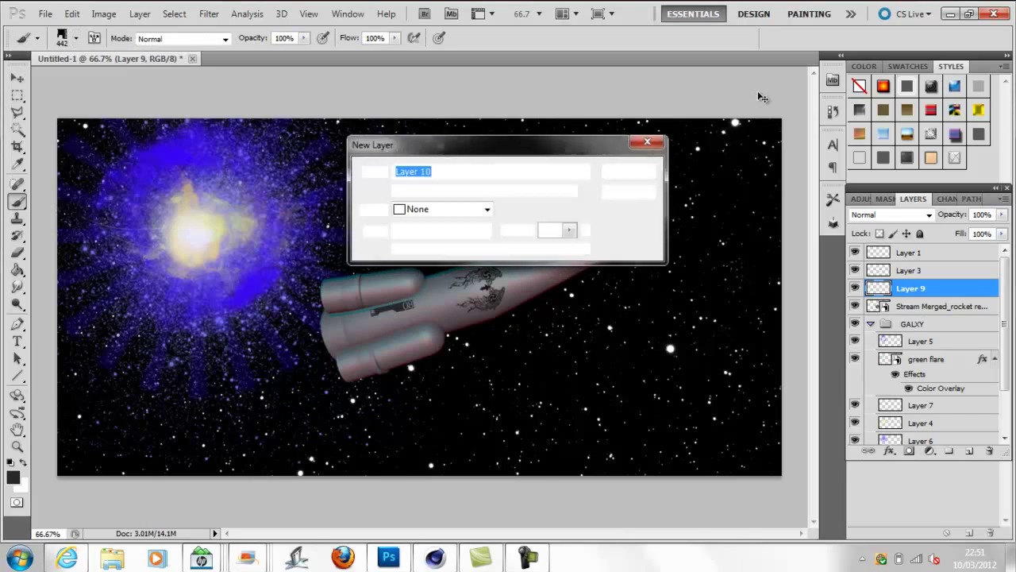
{"action": "key", "text": "Return"}
{"action": "left_click", "coordinate": [77, 38]}
{"action": "left_click", "coordinate": [127, 163]}
{"action": "left_click", "coordinate": [429, 250]}
{"action": "key", "text": "ctrl+t"}
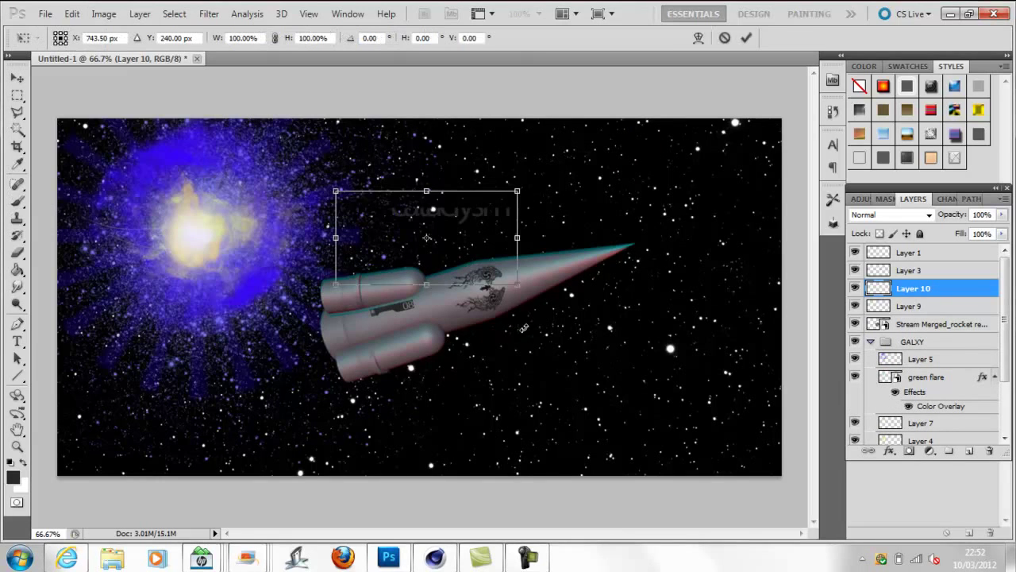
{"action": "left_click_drag", "start_coordinate": [486, 251], "coordinate": [443, 349]}
{"action": "mouse_move", "coordinate": [479, 316]}
{"action": "left_mouse_down"}
{"action": "mouse_move", "coordinate": [483, 436]}
{"action": "mouse_move", "coordinate": [353, 336]}
{"action": "mouse_move", "coordinate": [513, 296]}
{"action": "left_mouse_up"}
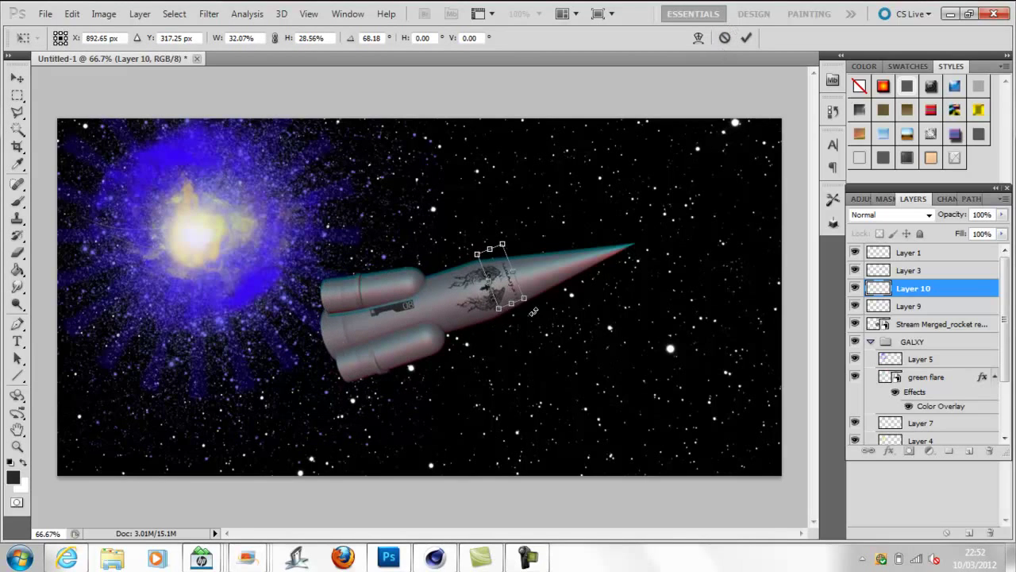
{"action": "left_click", "coordinate": [746, 38]}
{"action": "key", "text": "b"}
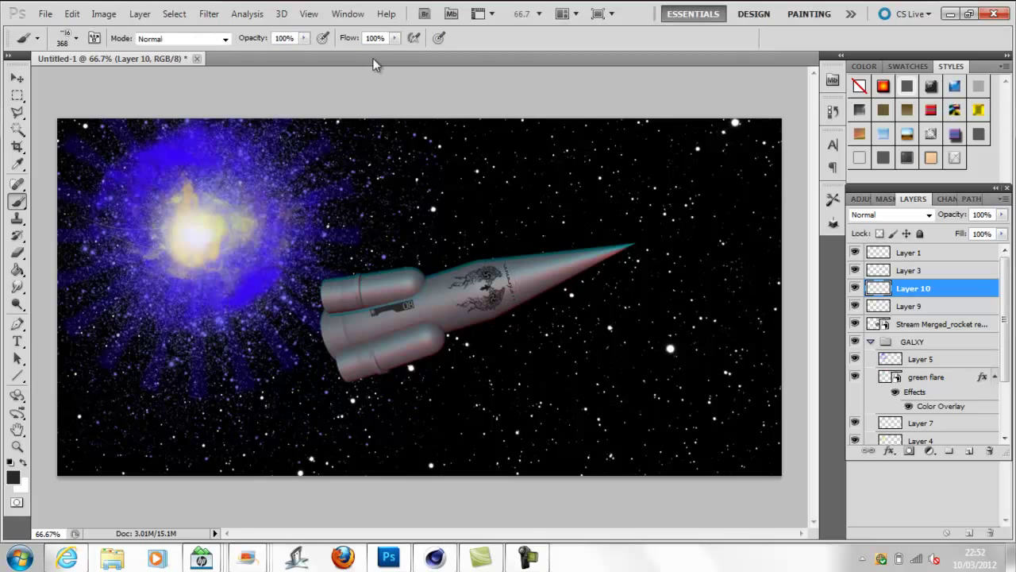
Create a new layer group below the rocket layer and name it FIRE
{"action": "left_click", "coordinate": [912, 341]}
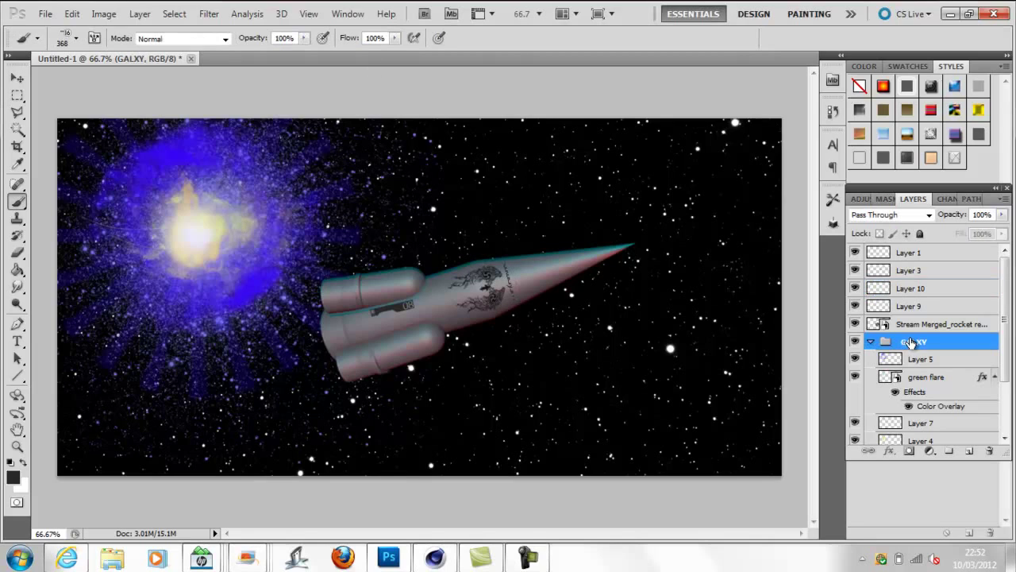
{"action": "left_click", "coordinate": [907, 328]}
{"action": "key", "text": "ctrl+g"}
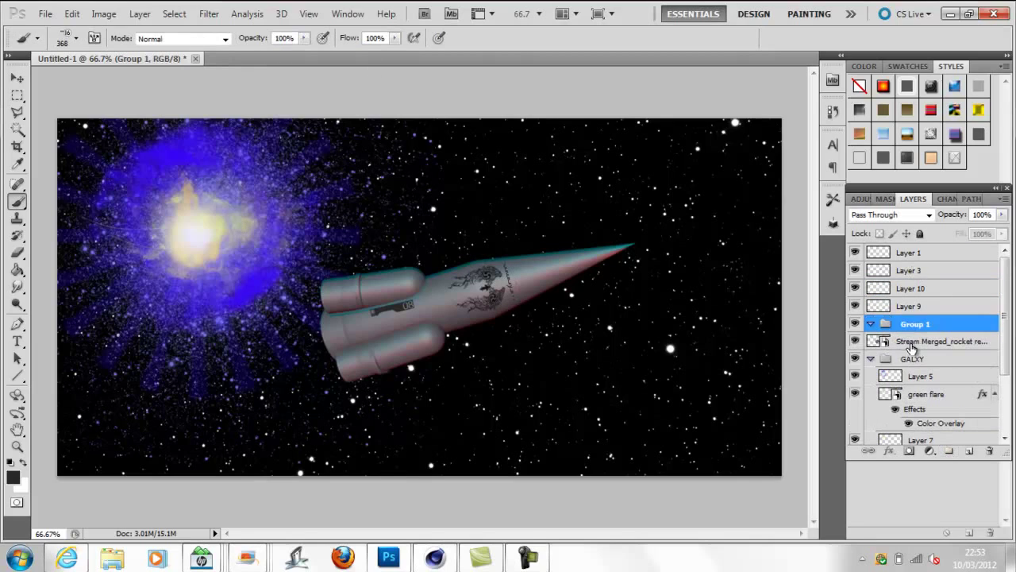
{"action": "left_click_drag", "start_coordinate": [913, 343], "coordinate": [909, 315]}
{"action": "double_click", "coordinate": [911, 343]}
{"action": "key", "text": "Escape"}
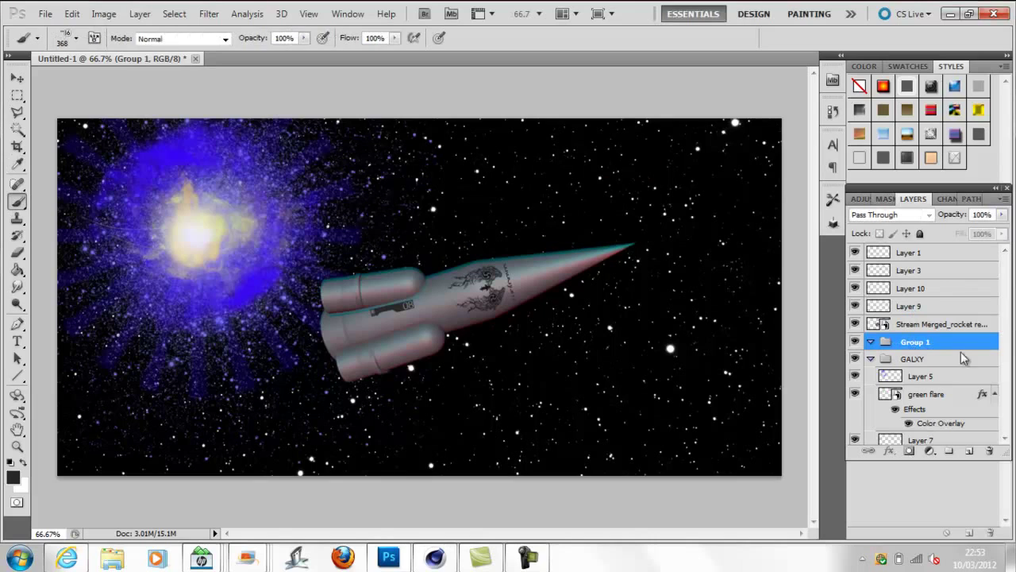
{"action": "double_click", "coordinate": [914, 342]}
{"action": "type", "text": "IRE"}
{"action": "left_click", "coordinate": [909, 359]}
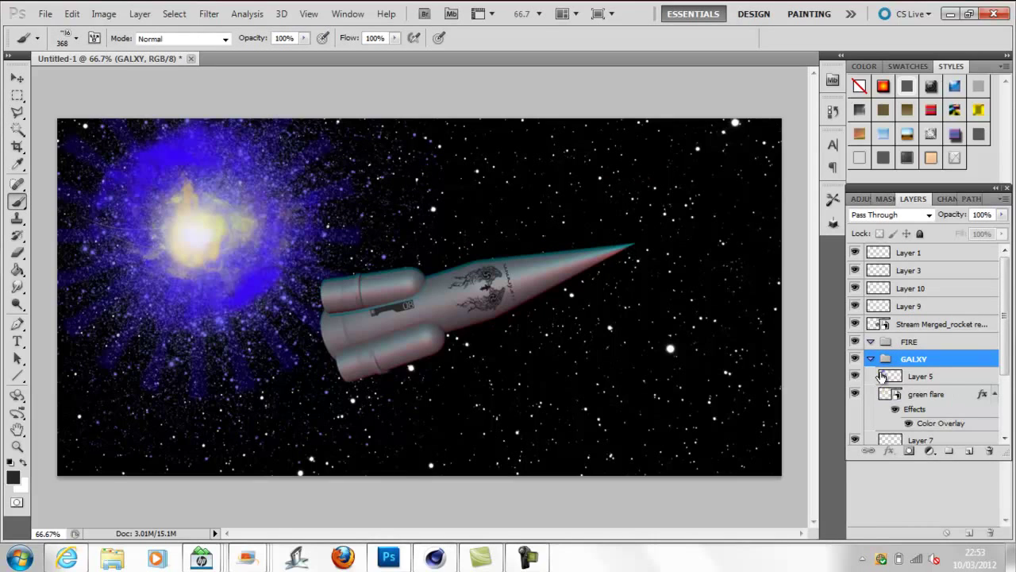
Add Layer 11 inside FIRE, load a new brush set and pick the 339 px brush
{"action": "left_click", "coordinate": [887, 343]}
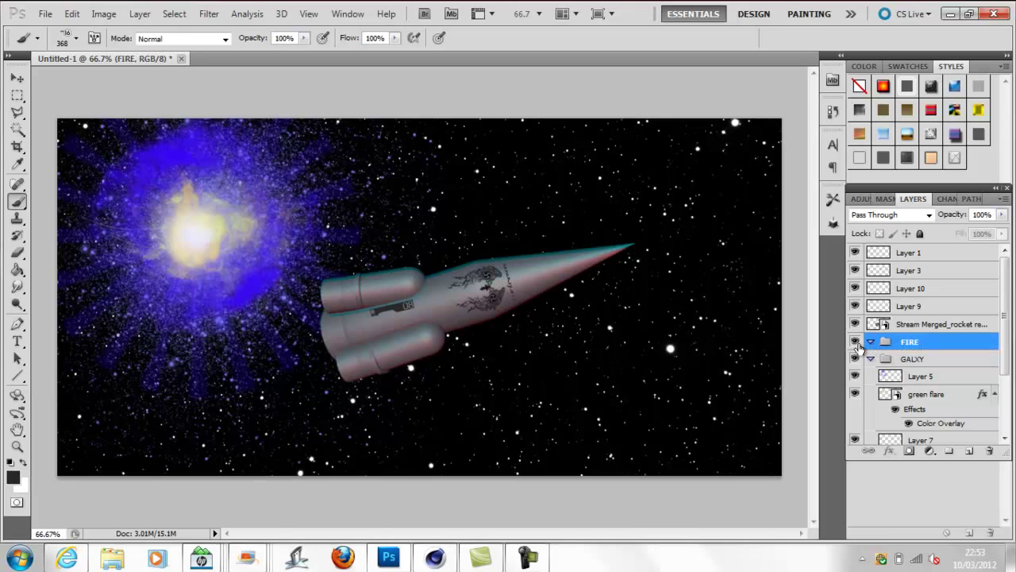
{"action": "key", "text": "ctrl+shift+n"}
{"action": "key", "text": "Return"}
{"action": "left_click", "coordinate": [77, 38]}
{"action": "left_click", "coordinate": [187, 63]}
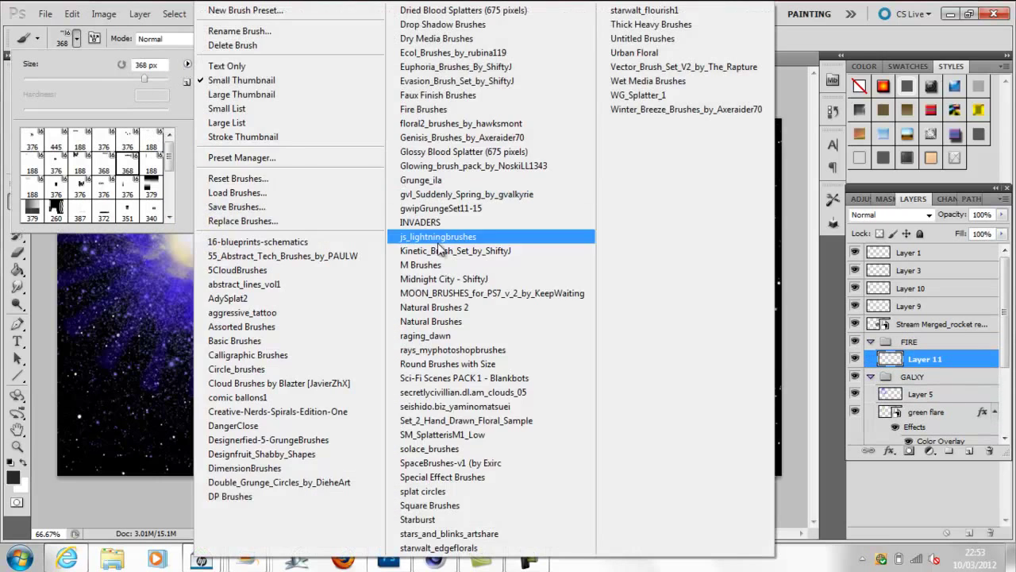
{"action": "left_click", "coordinate": [540, 230]}
{"action": "left_click", "coordinate": [470, 251]}
{"action": "left_click", "coordinate": [56, 164]}
{"action": "left_click", "coordinate": [12, 476]}
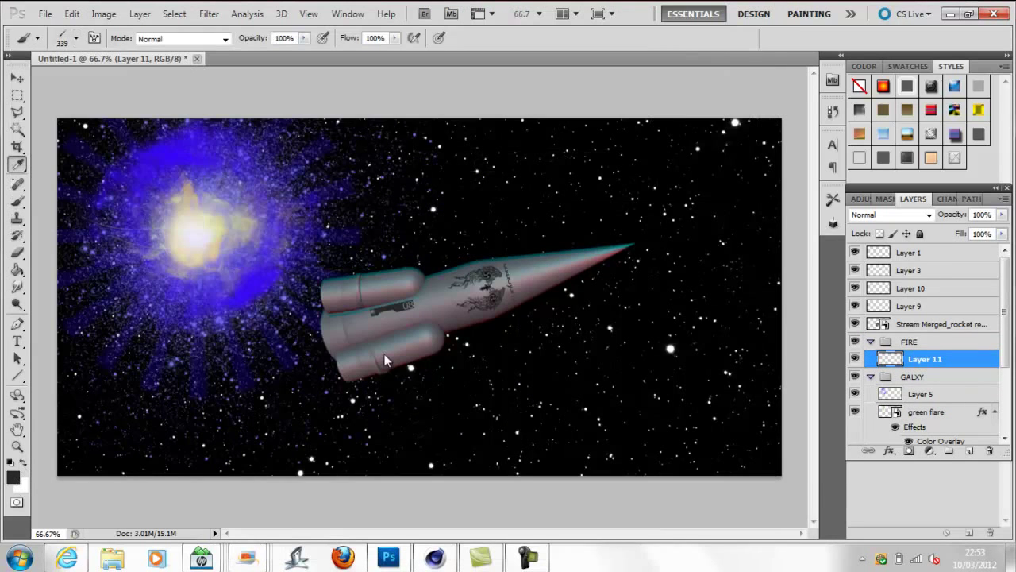
Set a bright orange foreground colour and paint a diagonal fire streak
{"action": "left_click", "coordinate": [13, 477]}
{"action": "left_click", "coordinate": [737, 416]}
{"action": "left_click", "coordinate": [714, 279]}
{"action": "left_click", "coordinate": [737, 421]}
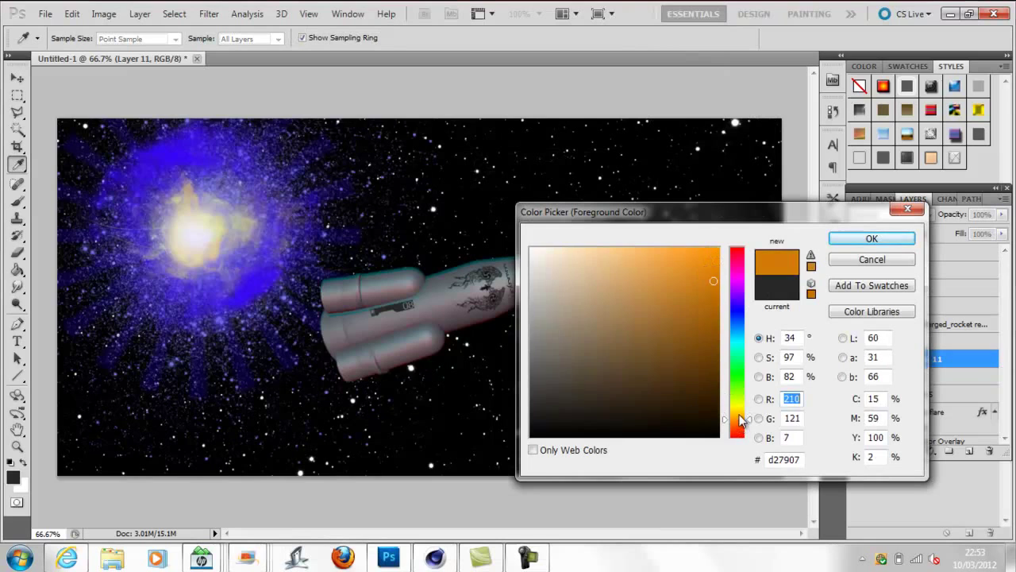
{"action": "left_click_drag", "start_coordinate": [718, 274], "coordinate": [738, 237]}
{"action": "left_click", "coordinate": [872, 238]}
{"action": "left_click_drag", "start_coordinate": [290, 254], "coordinate": [171, 362]}
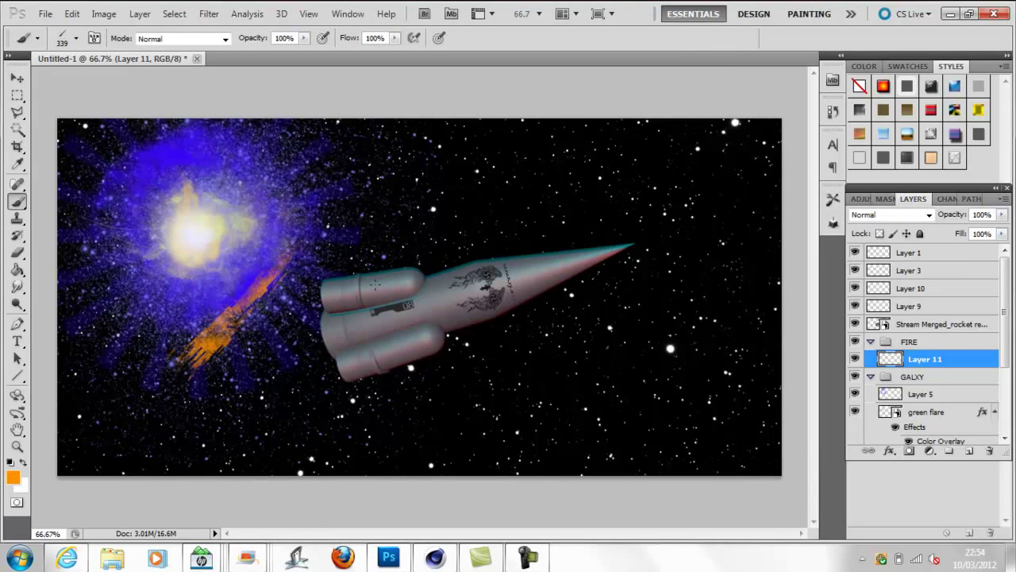
Rotate the streak to trail behind the boosters, then duplicate it and nudge the copy down
{"action": "key", "text": "ctrl+t"}
{"action": "mouse_move", "coordinate": [347, 242]}
{"action": "left_mouse_down"}
{"action": "mouse_move", "coordinate": [314, 313]}
{"action": "mouse_move", "coordinate": [323, 335]}
{"action": "left_mouse_up"}
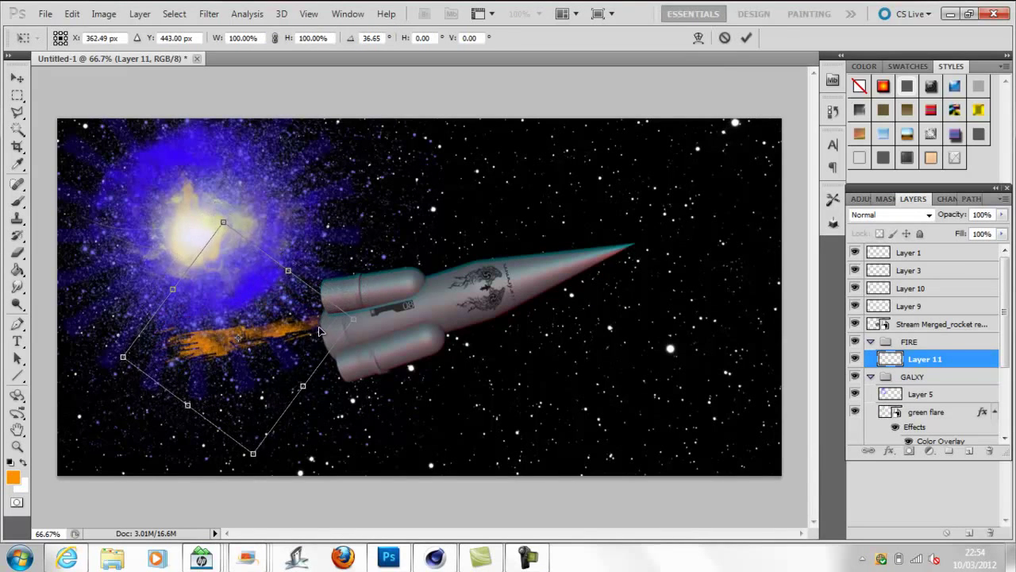
{"action": "left_click", "coordinate": [747, 46]}
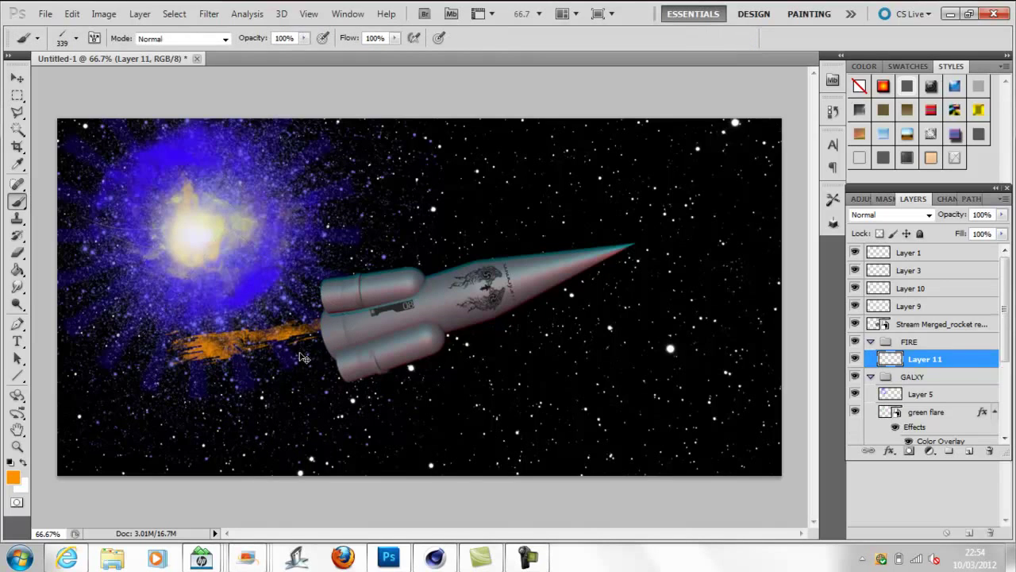
{"action": "key", "text": "ctrl+j"}
{"action": "key", "text": "v"}
{"action": "left_click_drag", "start_coordinate": [235, 324], "coordinate": [235, 325]}
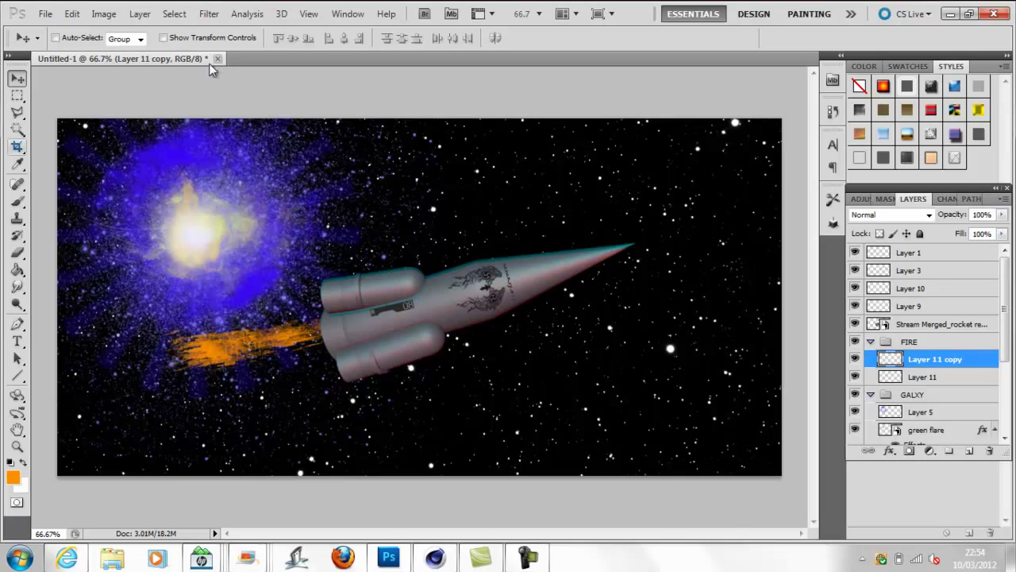
On Layer 12, stamp a brighter orange streak with the 512 px brush and rotate it horizontally
{"action": "key", "text": "ctrl+shift+alt+n"}
{"action": "key", "text": "b"}
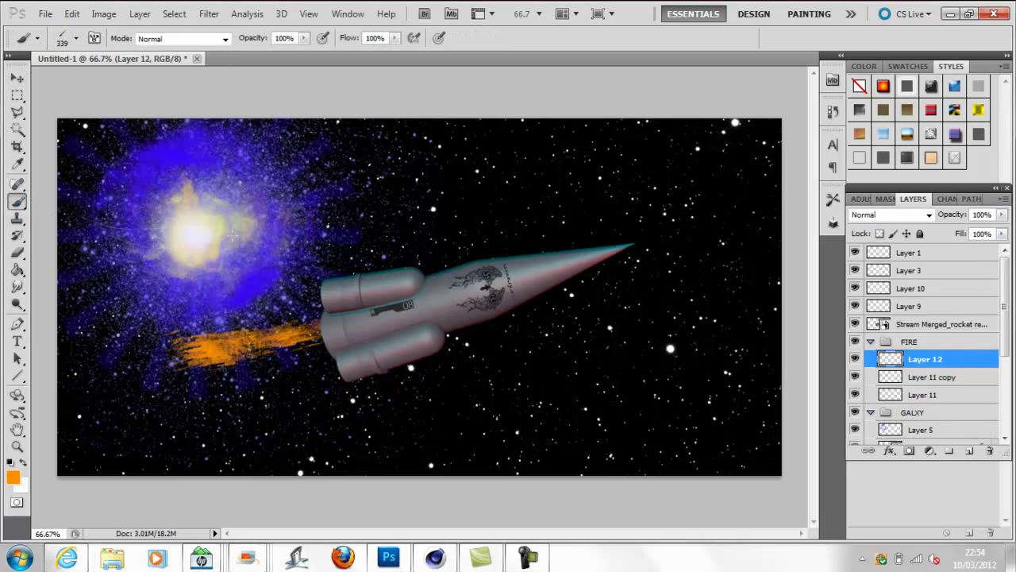
{"action": "left_click", "coordinate": [76, 38]}
{"action": "left_click", "coordinate": [130, 163]}
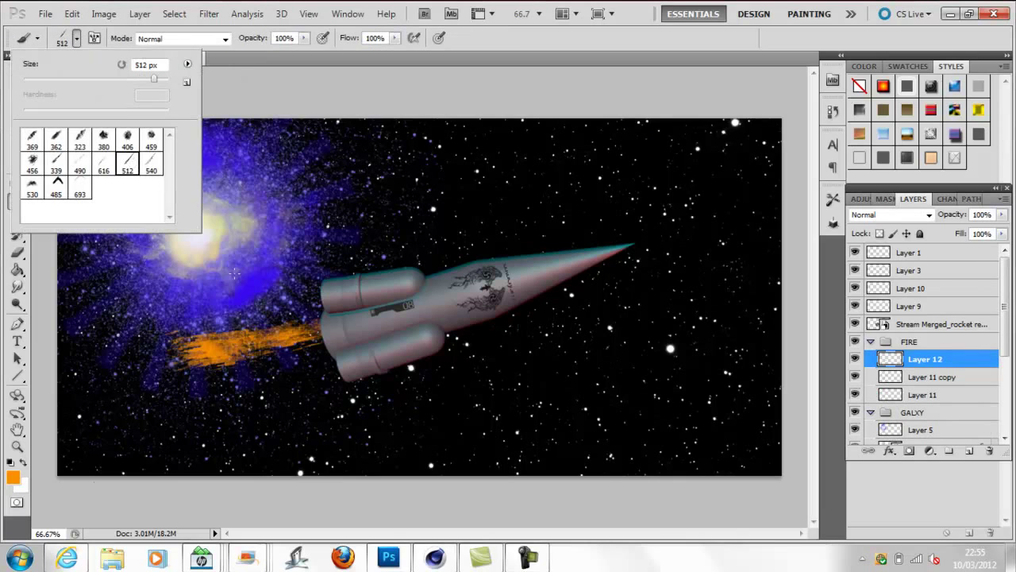
{"action": "left_click", "coordinate": [15, 474]}
{"action": "left_click", "coordinate": [717, 252]}
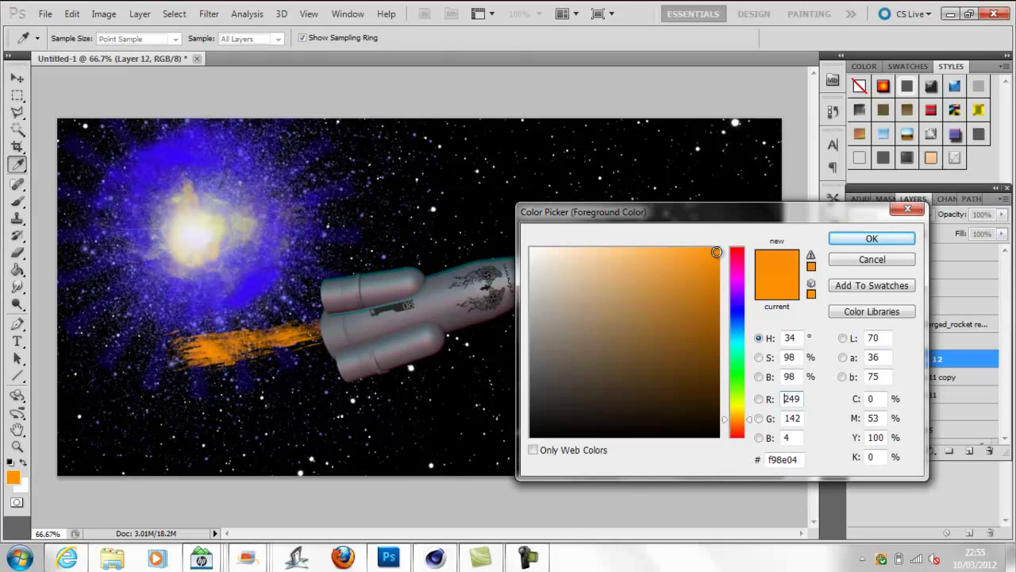
{"action": "left_click", "coordinate": [855, 236]}
{"action": "left_click", "coordinate": [307, 224]}
{"action": "key", "text": "ctrl+t"}
{"action": "mouse_move", "coordinate": [373, 238]}
{"action": "left_mouse_down"}
{"action": "mouse_move", "coordinate": [338, 341]}
{"action": "mouse_move", "coordinate": [351, 333]}
{"action": "left_mouse_up"}
{"action": "left_click", "coordinate": [746, 38]}
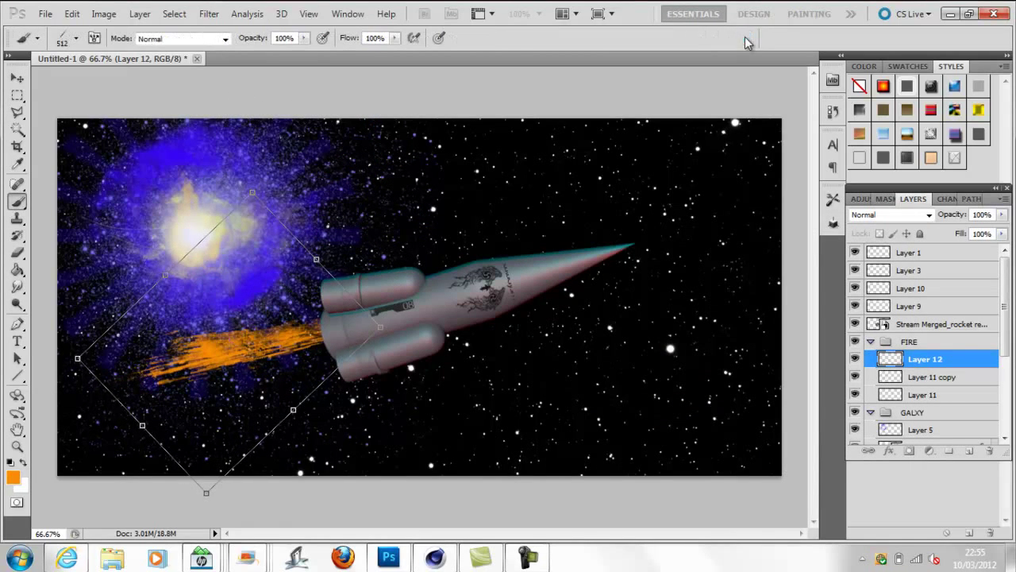
On Layer 13, paint a streak with the 490 px brush, rotated about 50°, enlarged and moved into the exhaust
{"action": "key", "text": "ctrl+shift+alt+n"}
{"action": "left_click", "coordinate": [75, 38]}
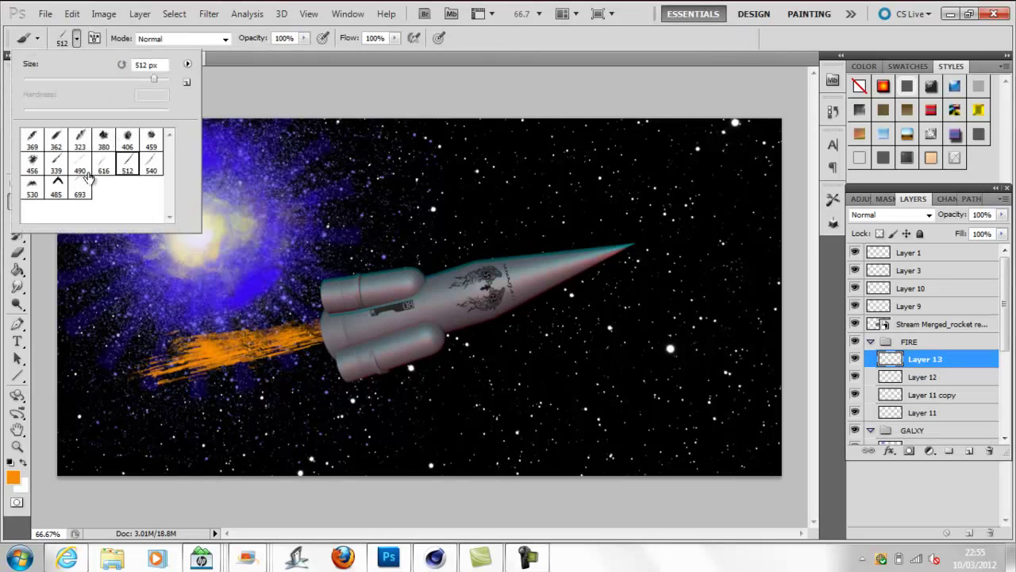
{"action": "left_click", "coordinate": [127, 162]}
{"action": "left_click", "coordinate": [286, 239]}
{"action": "left_click_drag", "start_coordinate": [326, 171], "coordinate": [250, 330]}
{"action": "key", "text": "ctrl+t"}
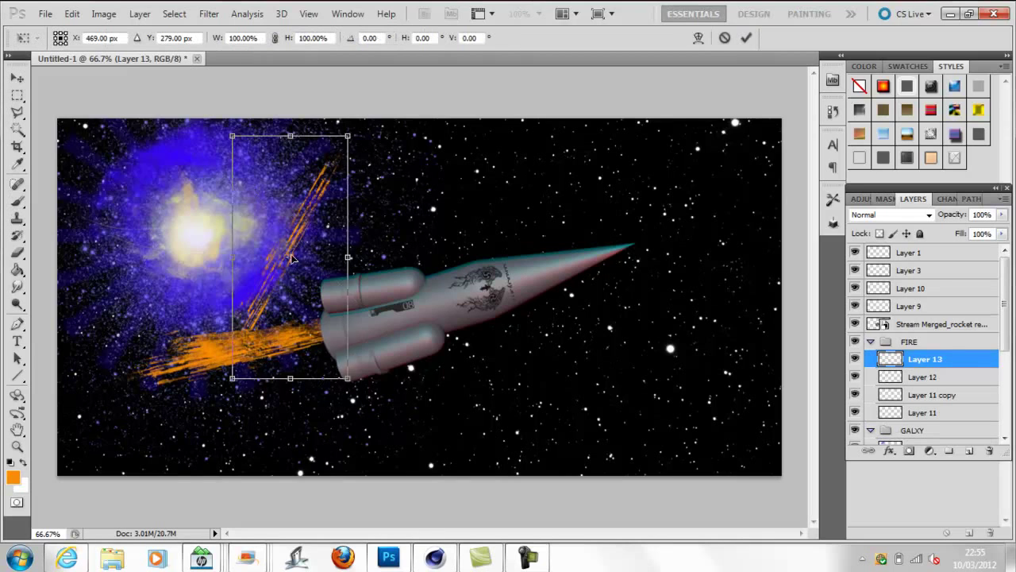
{"action": "mouse_move", "coordinate": [362, 127]}
{"action": "left_mouse_down"}
{"action": "mouse_move", "coordinate": [439, 216]}
{"action": "mouse_move", "coordinate": [431, 209]}
{"action": "left_mouse_up"}
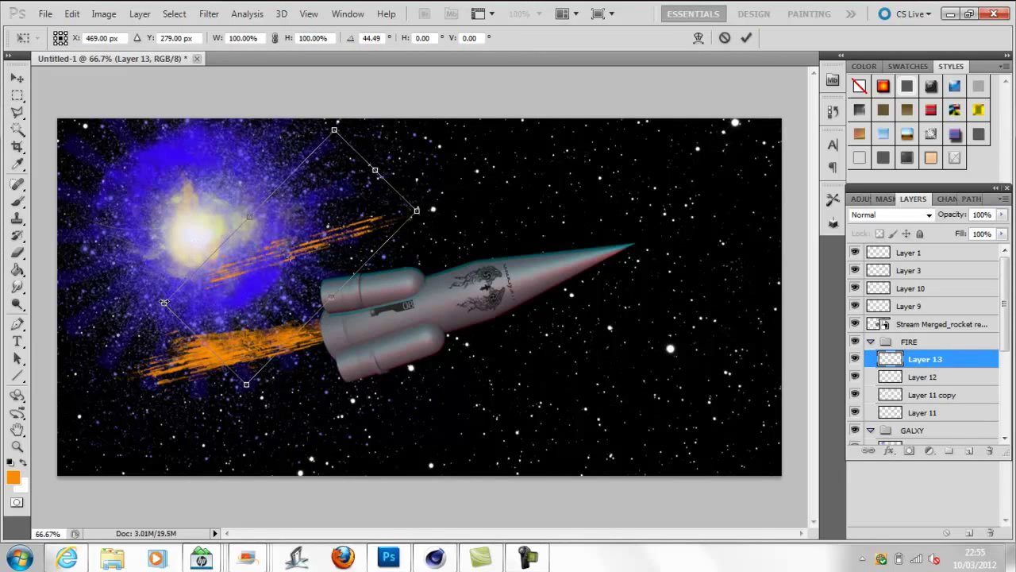
{"action": "mouse_move", "coordinate": [159, 302]}
{"action": "left_mouse_down"}
{"action": "mouse_move", "coordinate": [62, 334]}
{"action": "mouse_move", "coordinate": [40, 374]}
{"action": "left_mouse_up"}
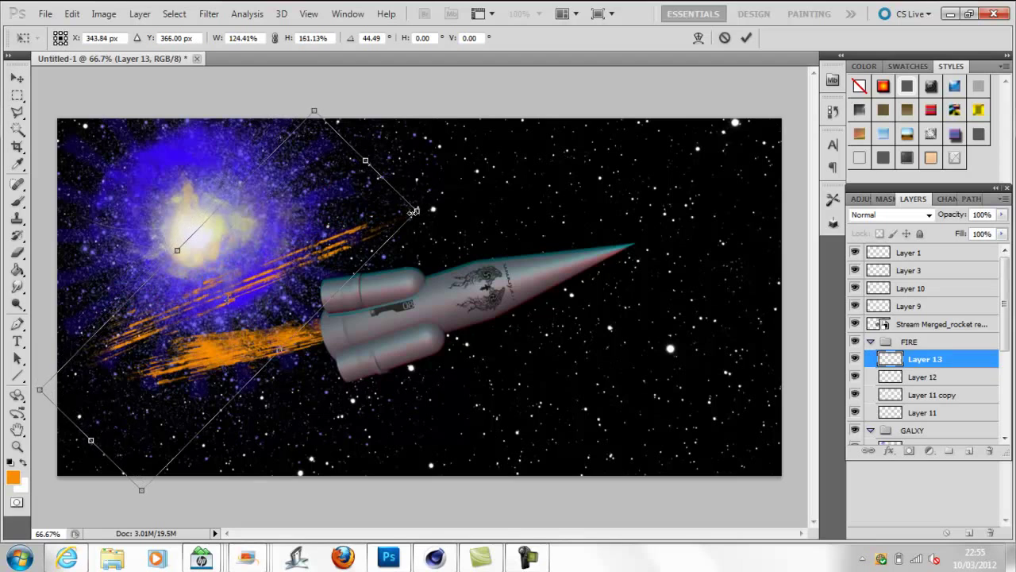
{"action": "left_click_drag", "start_coordinate": [439, 203], "coordinate": [451, 258]}
{"action": "left_click_drag", "start_coordinate": [385, 251], "coordinate": [370, 330]}
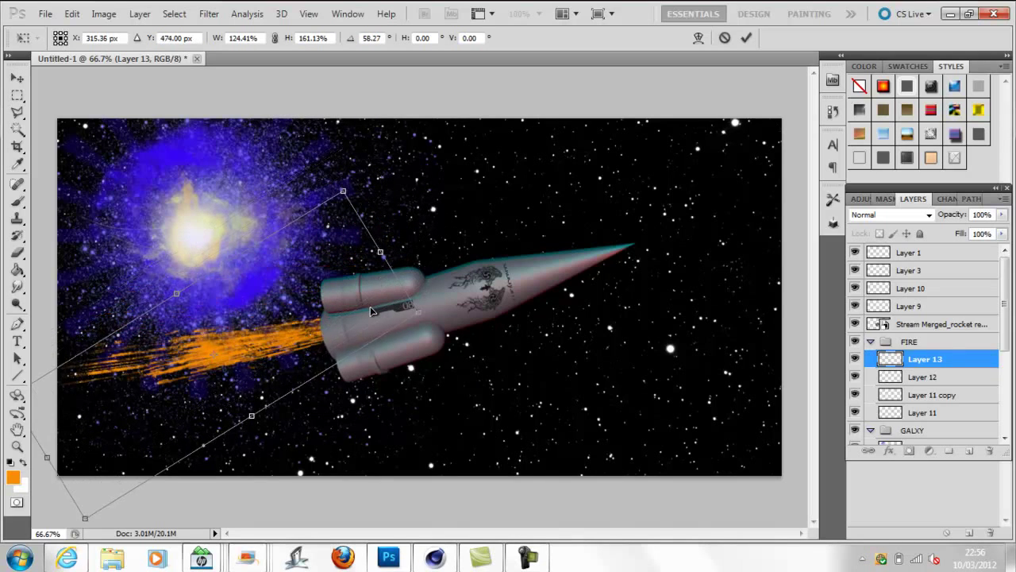
{"action": "left_click", "coordinate": [746, 37]}
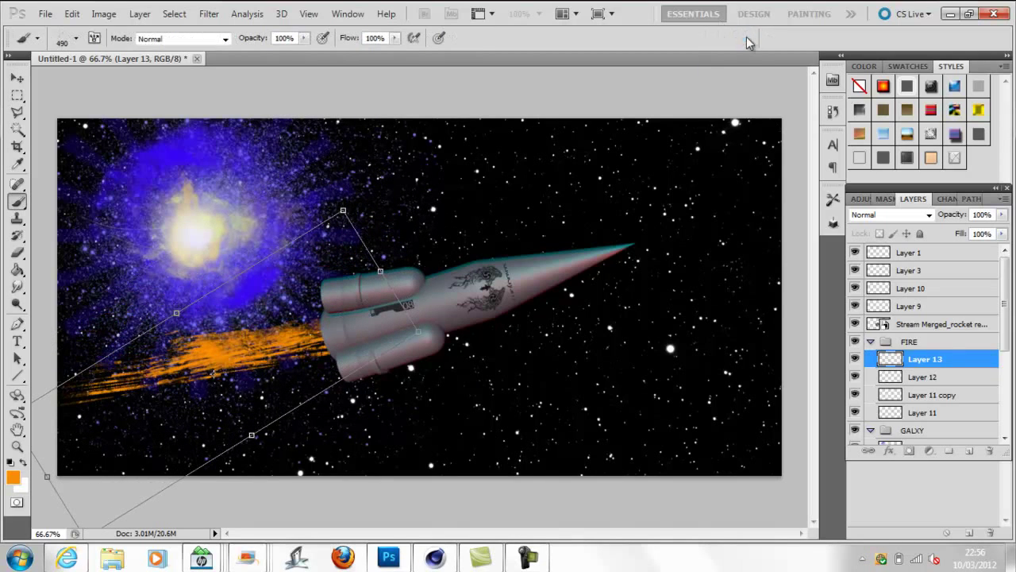
Add Layer 14, pick the 693 px brush and undo the stray orange streaks at the top
{"action": "key", "text": "ctrl+shift+n"}
{"action": "key", "text": "Return"}
{"action": "left_click", "coordinate": [76, 39]}
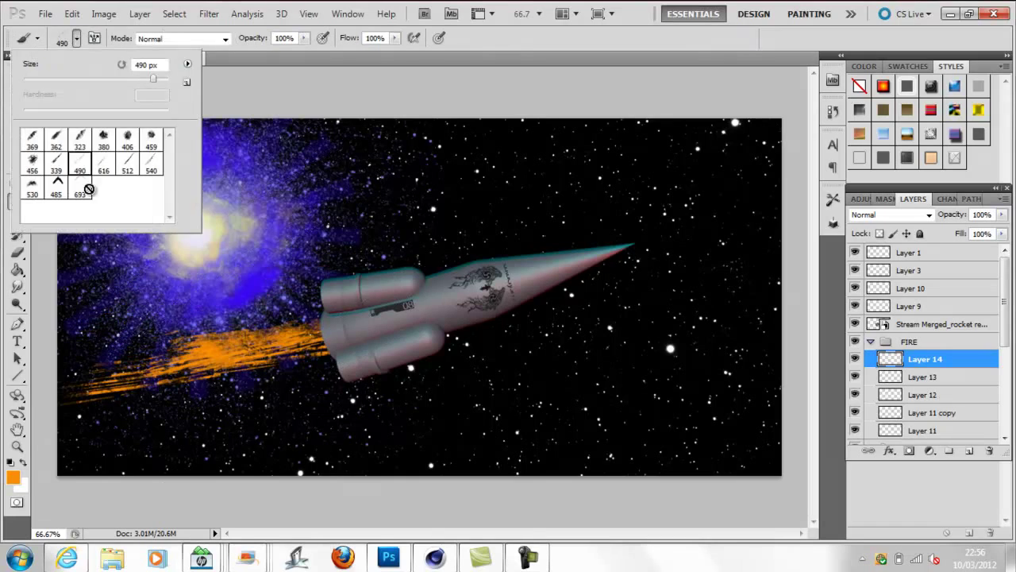
{"action": "double_click", "coordinate": [79, 188]}
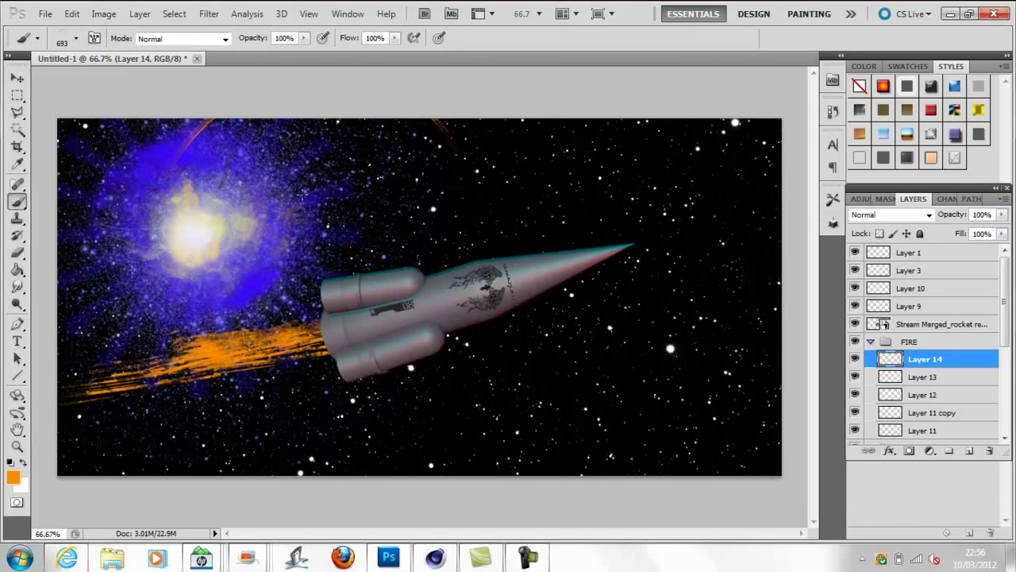
{"action": "key", "text": "ctrl+z"}
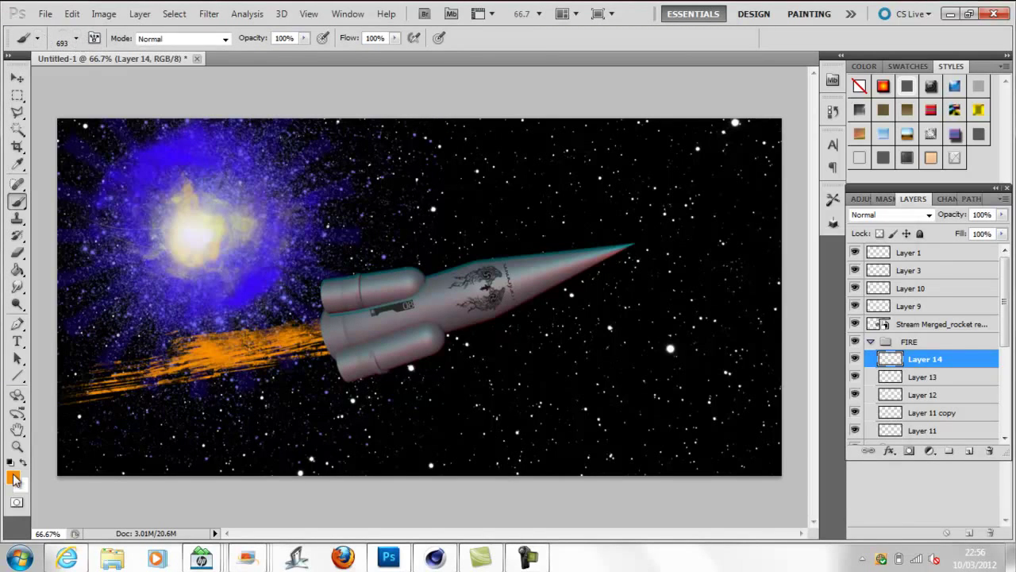
Paint red arcs across the top of the canvas above the star
{"action": "left_click", "coordinate": [13, 477]}
{"action": "left_click", "coordinate": [735, 444]}
{"action": "left_click", "coordinate": [916, 236]}
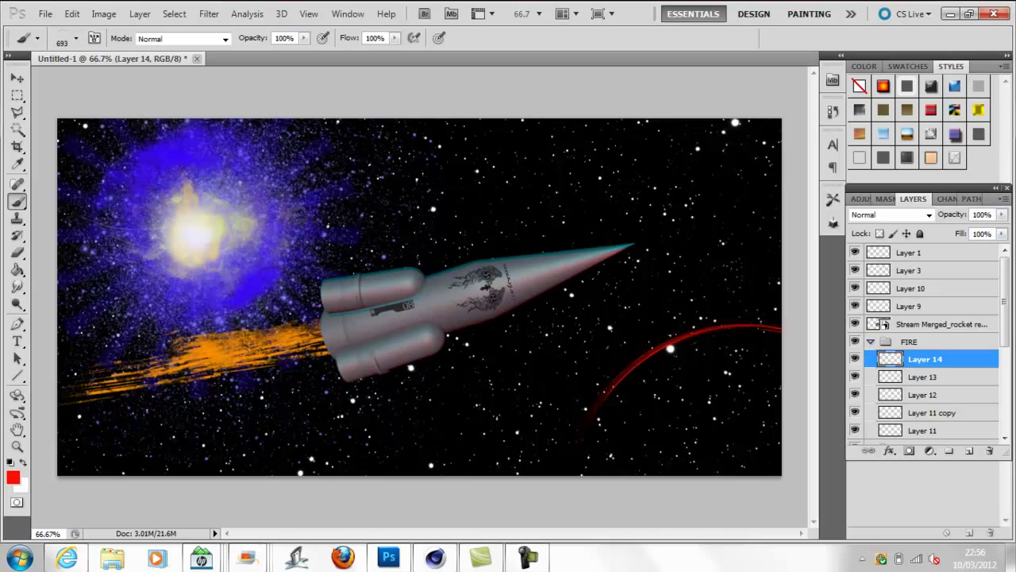
{"action": "key", "text": "ctrl+z"}
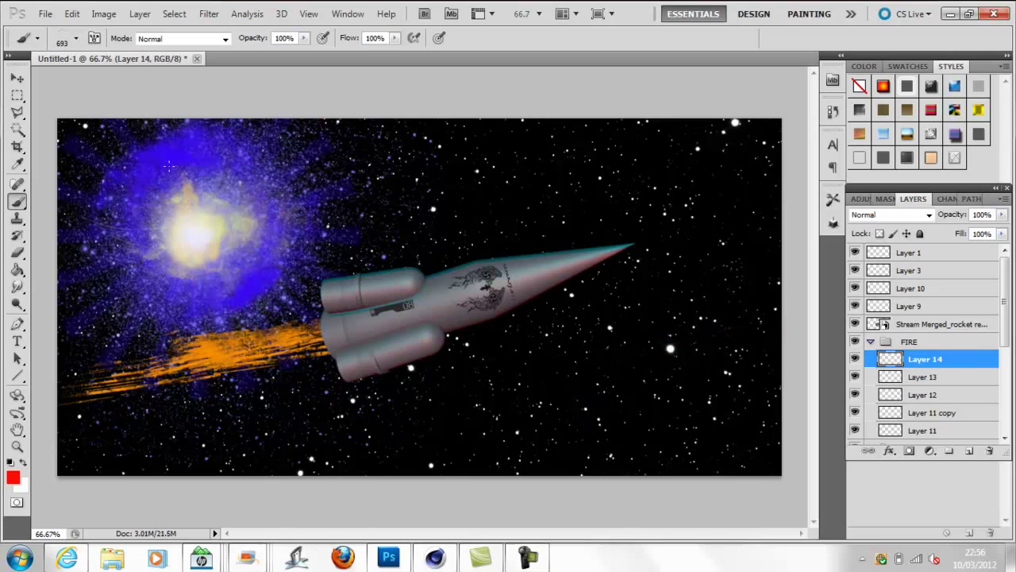
{"action": "left_click", "coordinate": [195, 226]}
{"action": "left_click", "coordinate": [199, 239]}
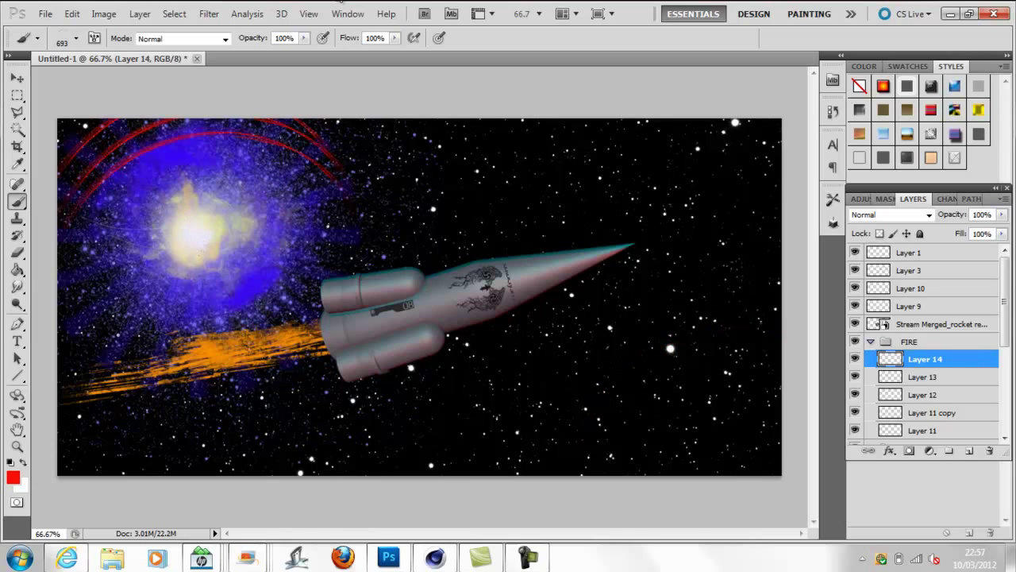
Apply a purple #8400ff Color Overlay effect to the arcs layer
{"action": "left_click", "coordinate": [889, 450]}
{"action": "left_click", "coordinate": [896, 415]}
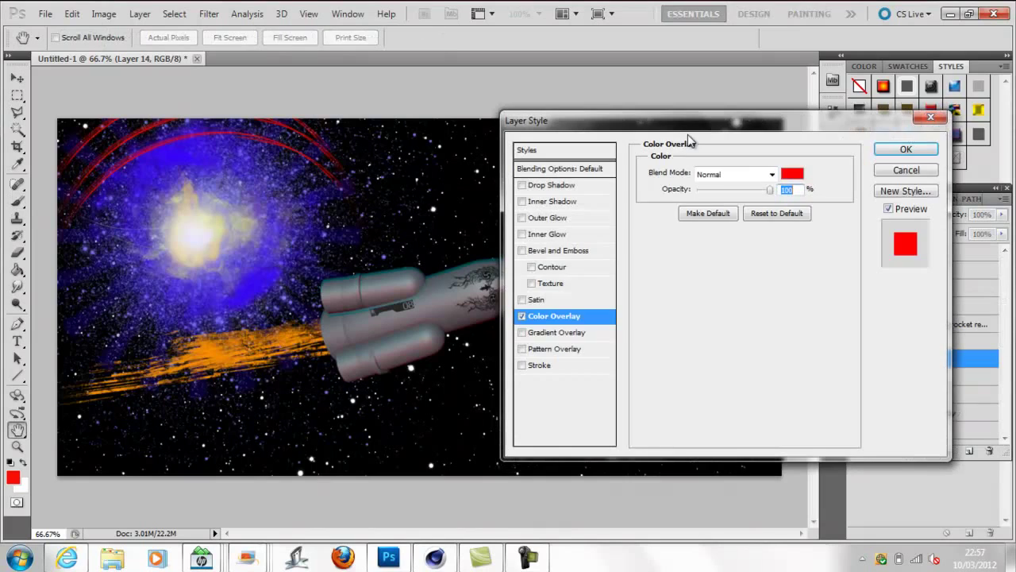
{"action": "left_click", "coordinate": [792, 173]}
{"action": "left_click", "coordinate": [737, 294]}
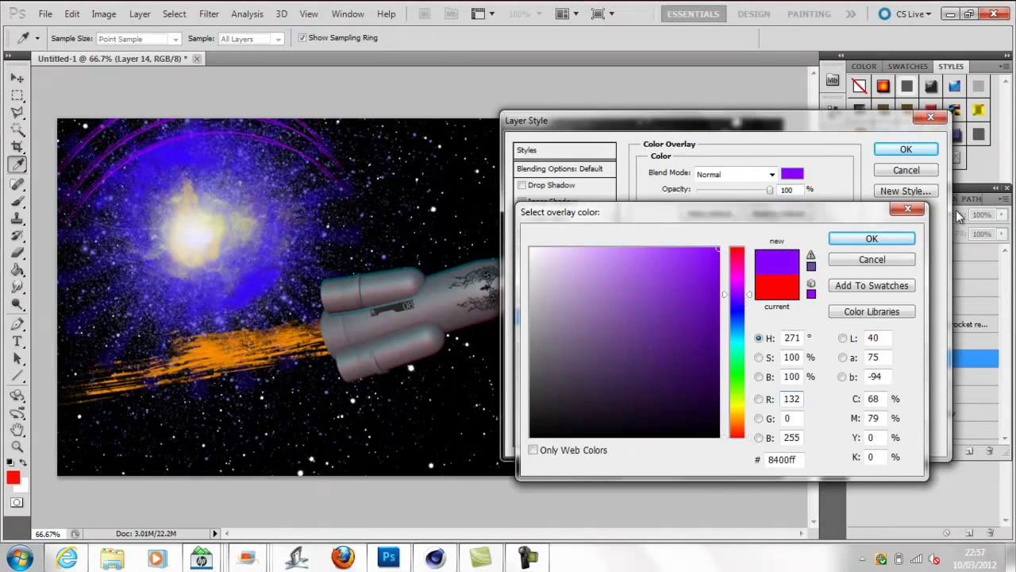
{"action": "left_click", "coordinate": [873, 238]}
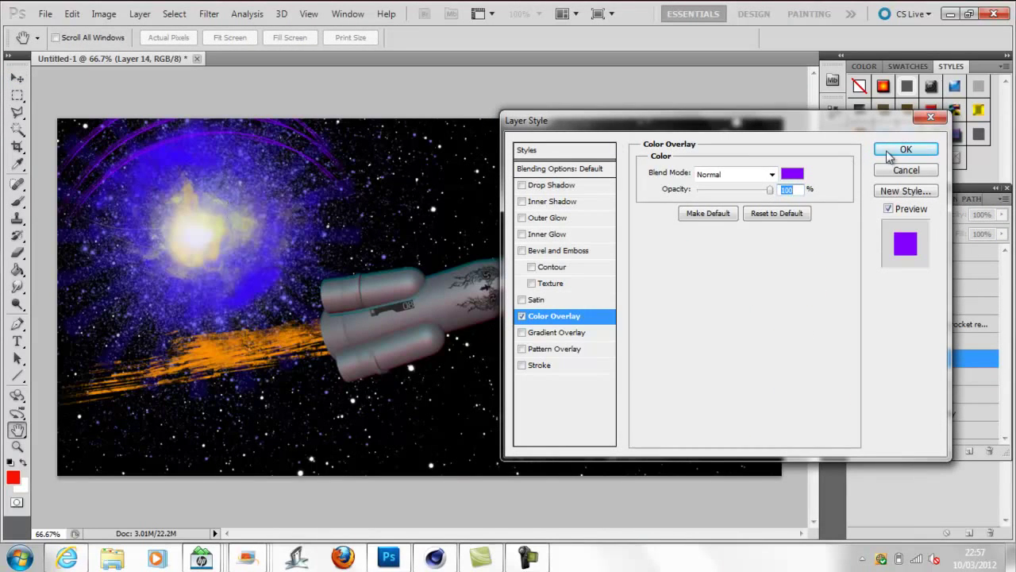
{"action": "left_click", "coordinate": [905, 149]}
Move the purple arcs around the glowing star and add an empty Layer 15
{"action": "left_click", "coordinate": [17, 78]}
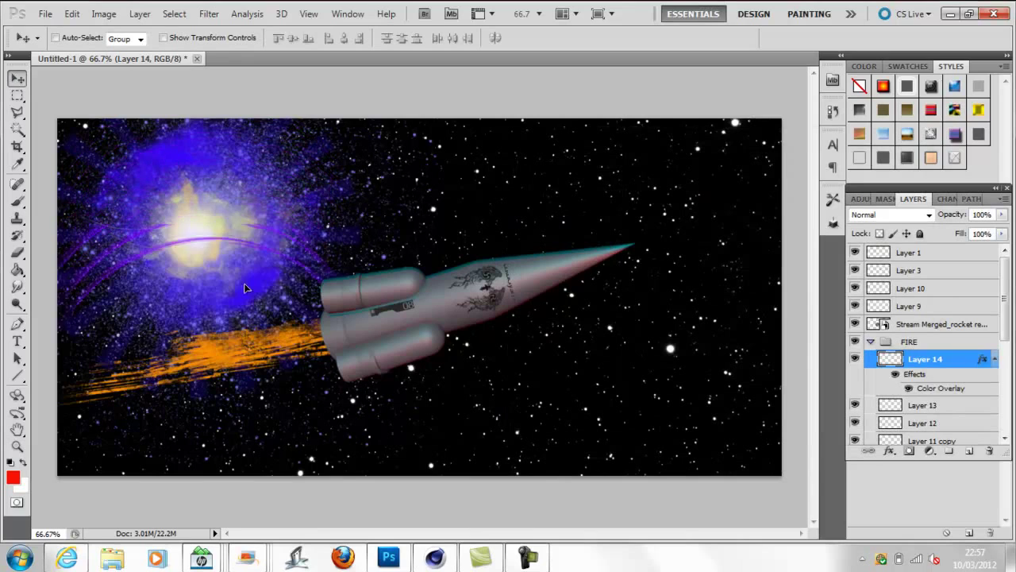
{"action": "left_click_drag", "start_coordinate": [245, 288], "coordinate": [267, 194]}
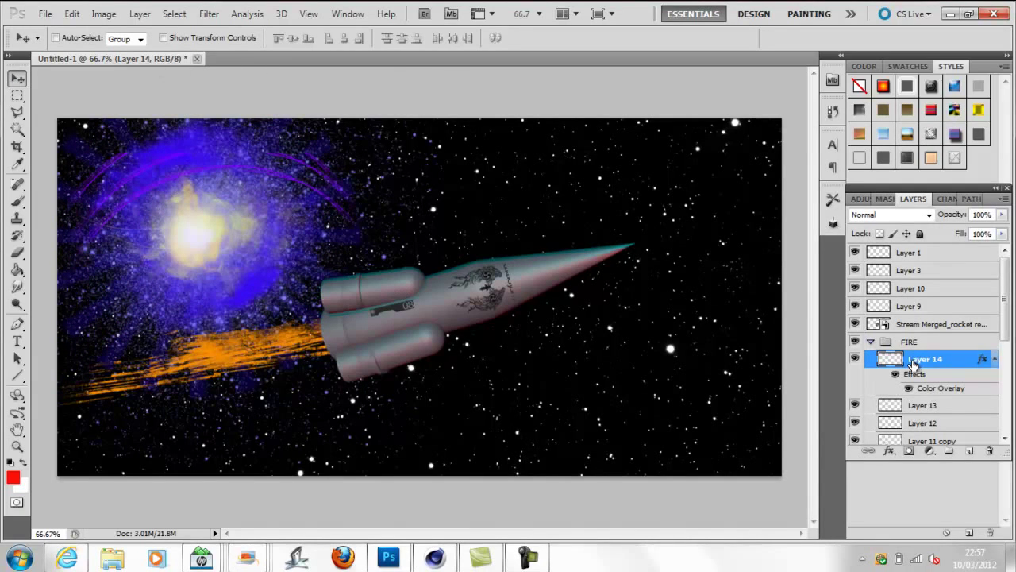
{"action": "key", "text": "ctrl+shift+n"}
{"action": "key", "text": "Return"}
Paint an orange stroke with a streaky brush, rotated about 35° and moved behind the rocket
{"action": "left_click", "coordinate": [17, 201]}
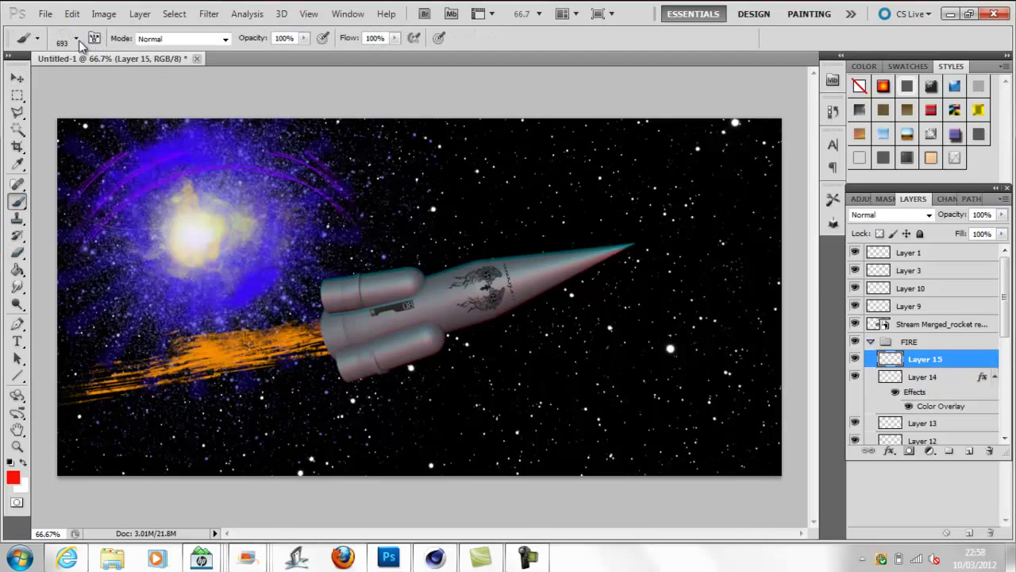
{"action": "left_click", "coordinate": [76, 38]}
{"action": "left_click", "coordinate": [57, 167]}
{"action": "left_click", "coordinate": [12, 477]}
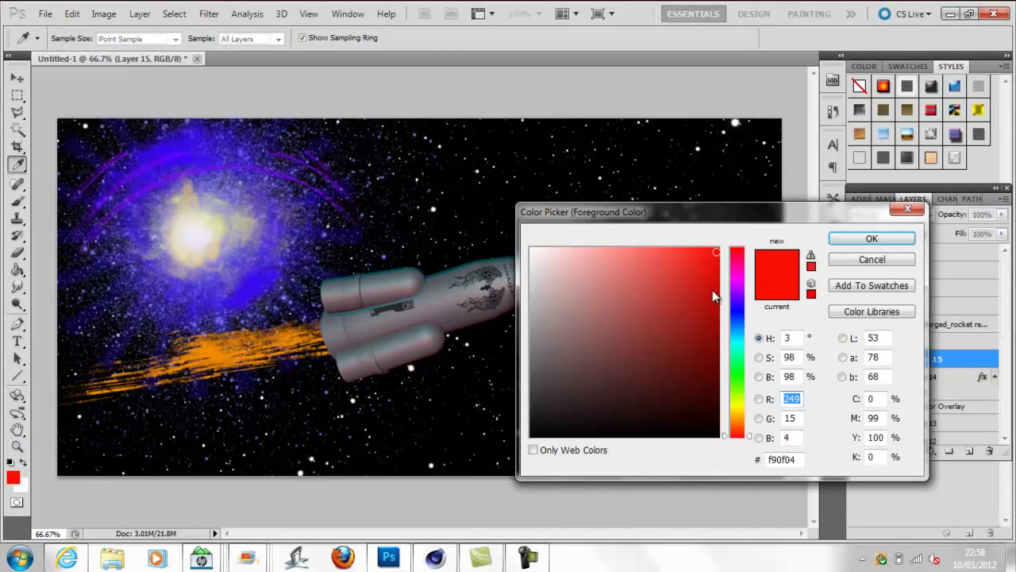
{"action": "left_click_drag", "start_coordinate": [738, 417], "coordinate": [737, 413]}
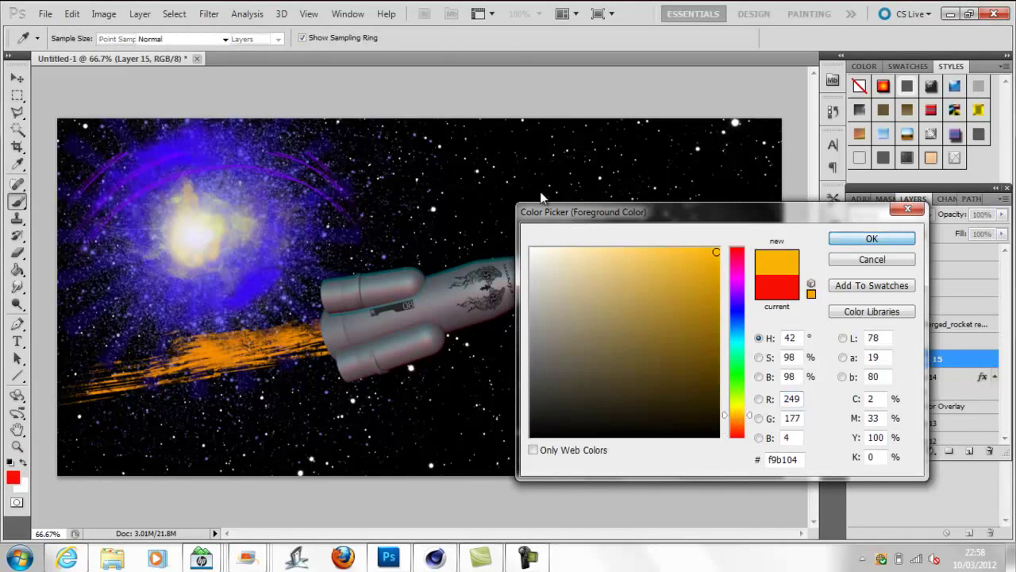
{"action": "left_click", "coordinate": [872, 239]}
{"action": "left_click_drag", "start_coordinate": [294, 305], "coordinate": [397, 183]}
{"action": "key", "text": "ctrl+t"}
{"action": "left_click_drag", "start_coordinate": [412, 136], "coordinate": [474, 208]}
{"action": "left_click_drag", "start_coordinate": [349, 227], "coordinate": [270, 357]}
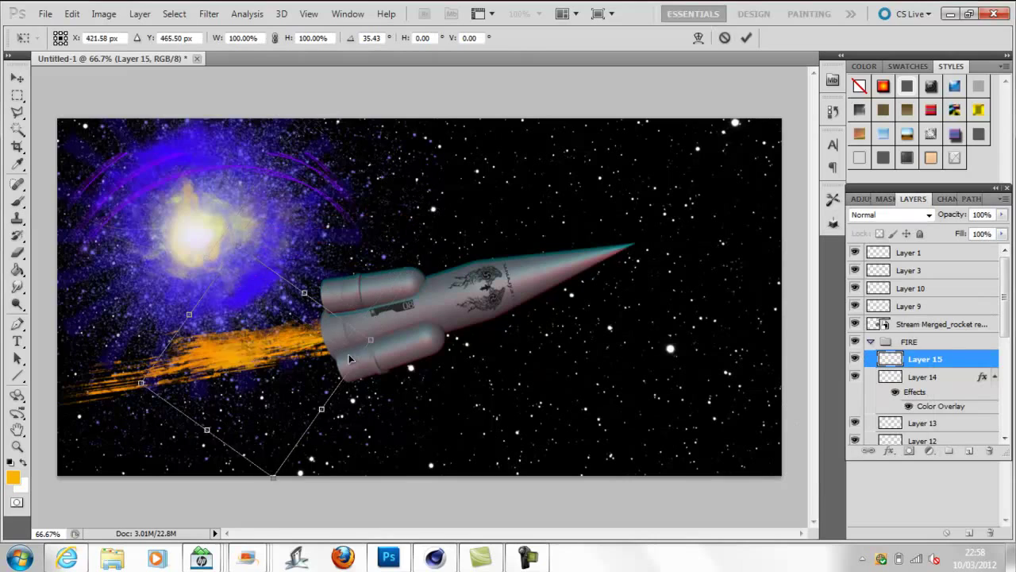
{"action": "left_click", "coordinate": [746, 37]}
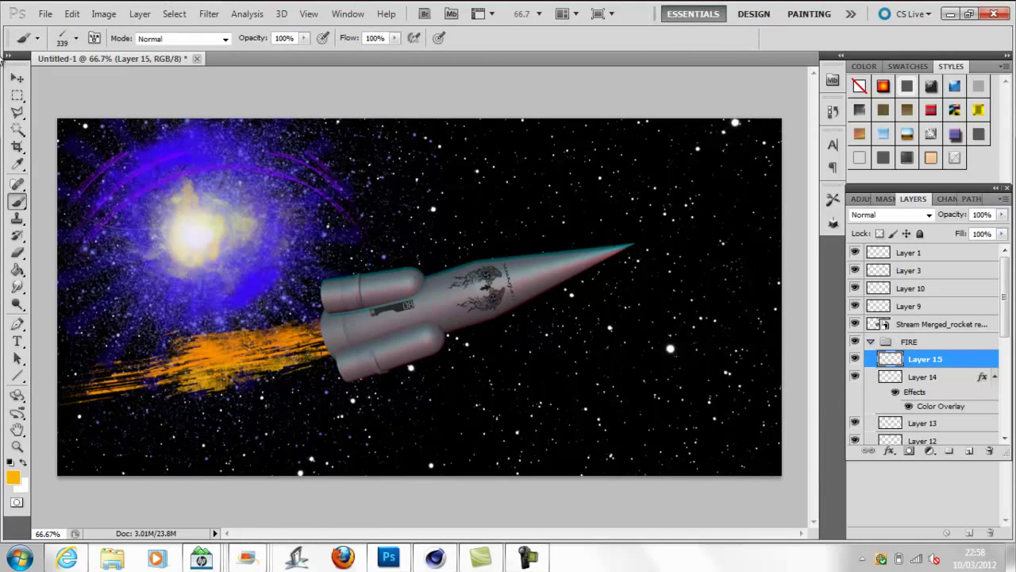
On a new layer, paint another orange stroke, moved into the exhaust and widened to about 135%
{"action": "key", "text": "ctrl+shift+n"}
{"action": "key", "text": "Return"}
{"action": "left_click", "coordinate": [76, 39]}
{"action": "left_click", "coordinate": [82, 139]}
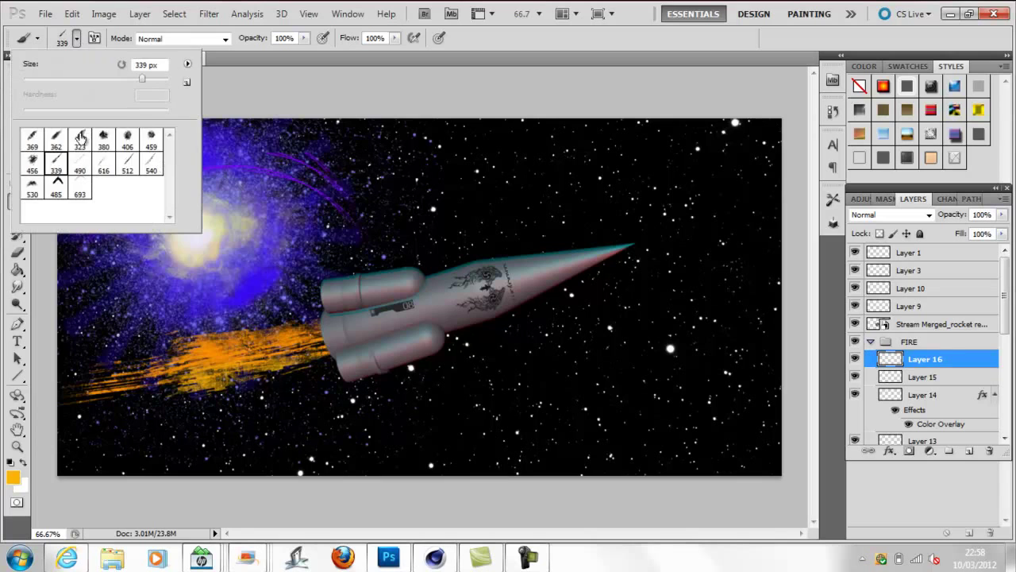
{"action": "left_click_drag", "start_coordinate": [362, 202], "coordinate": [274, 314]}
{"action": "key", "text": "ctrl+t"}
{"action": "mouse_move", "coordinate": [313, 274]}
{"action": "left_mouse_down"}
{"action": "mouse_move", "coordinate": [280, 364]}
{"action": "mouse_move", "coordinate": [301, 372]}
{"action": "left_mouse_up"}
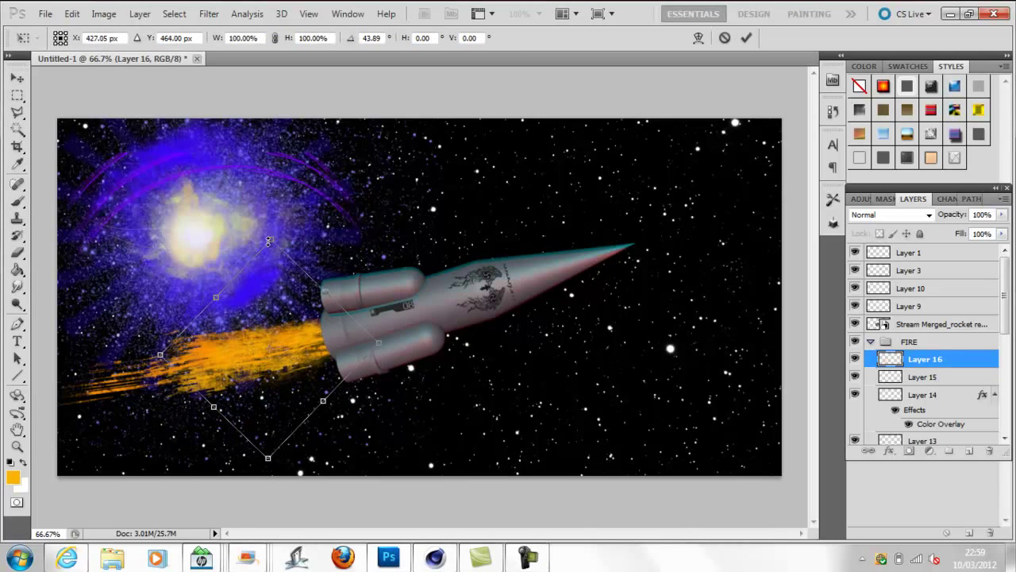
{"action": "left_click_drag", "start_coordinate": [271, 239], "coordinate": [254, 203]}
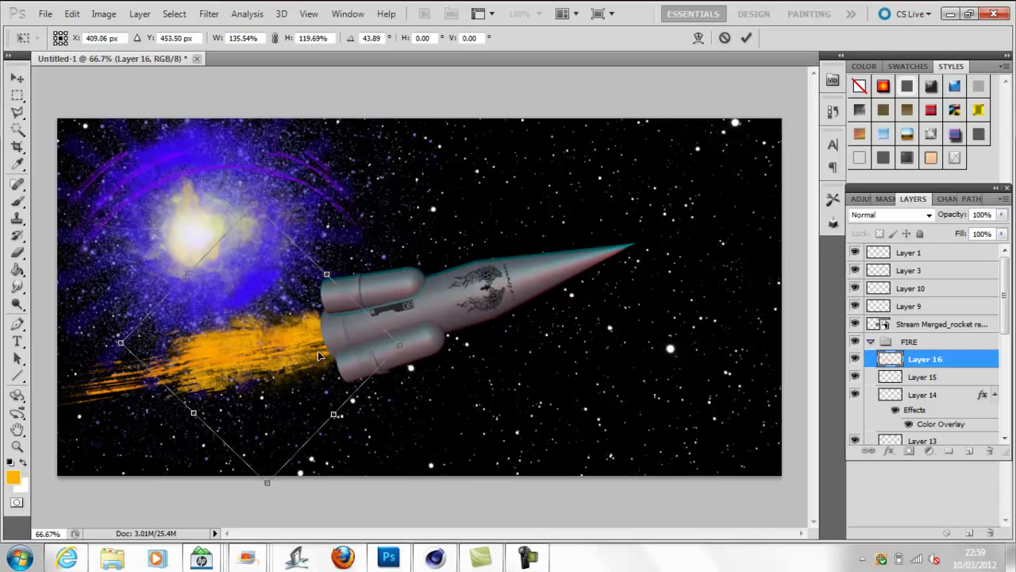
{"action": "left_click", "coordinate": [746, 38]}
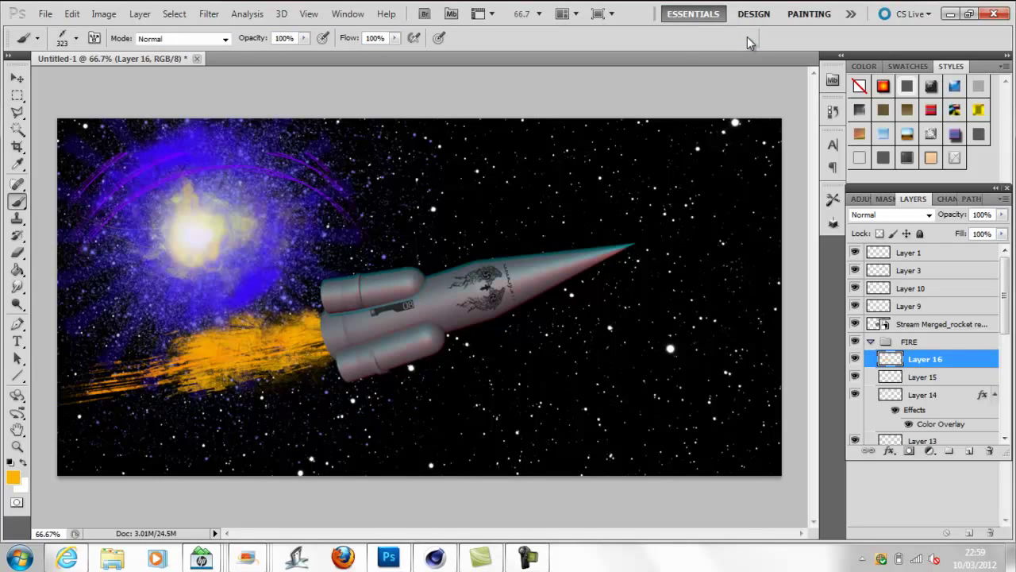
On a new layer, paint a deeper orange stroke behind the rocket
{"action": "key", "text": "ctrl+minus"}
{"action": "key", "text": "ctrl+plus"}
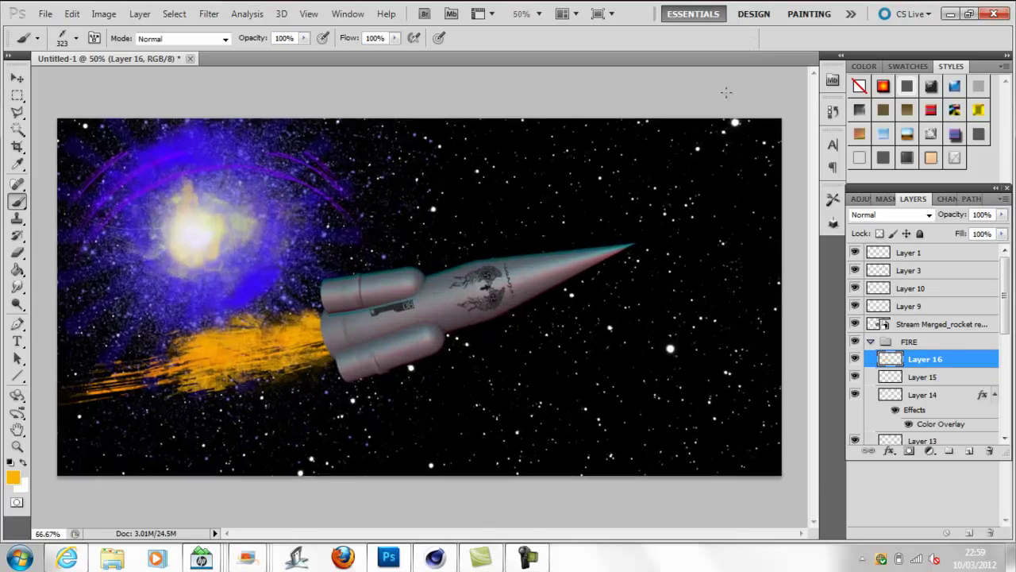
{"action": "key", "text": "ctrl+shift+alt+n"}
{"action": "left_click", "coordinate": [76, 38]}
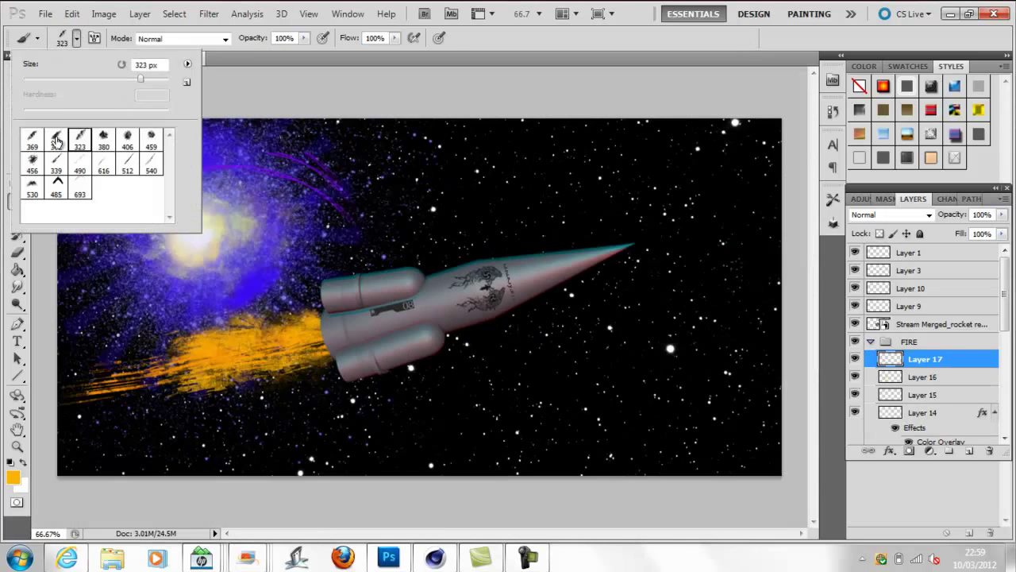
{"action": "left_click", "coordinate": [13, 477]}
{"action": "left_click_drag", "start_coordinate": [743, 426], "coordinate": [742, 420]}
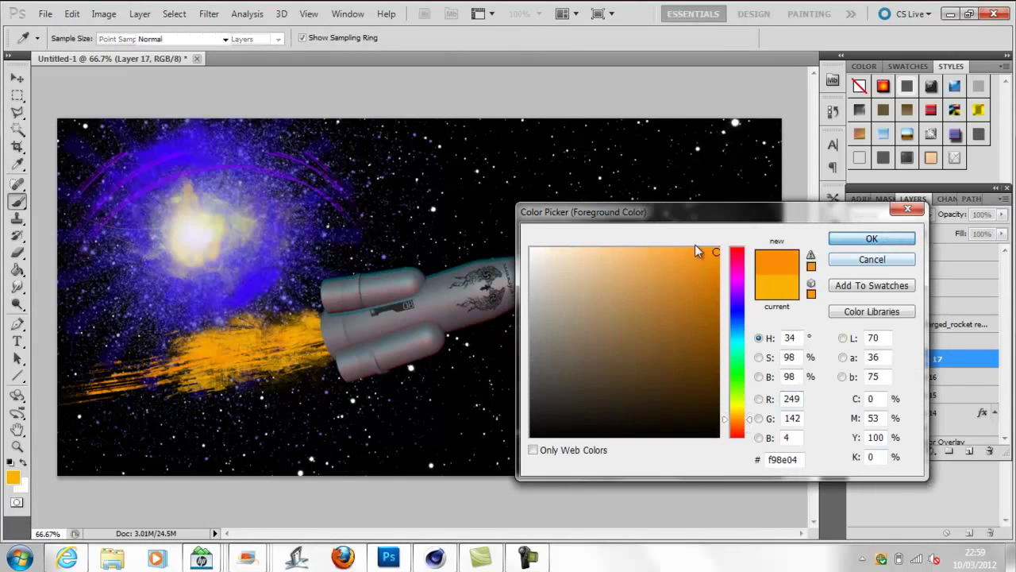
{"action": "left_click", "coordinate": [871, 238]}
{"action": "mouse_move", "coordinate": [333, 262]}
{"action": "left_mouse_down"}
{"action": "mouse_move", "coordinate": [437, 194]}
{"action": "mouse_move", "coordinate": [444, 238]}
{"action": "mouse_move", "coordinate": [347, 334]}
{"action": "left_mouse_up"}
{"action": "key", "text": "ctrl+t"}
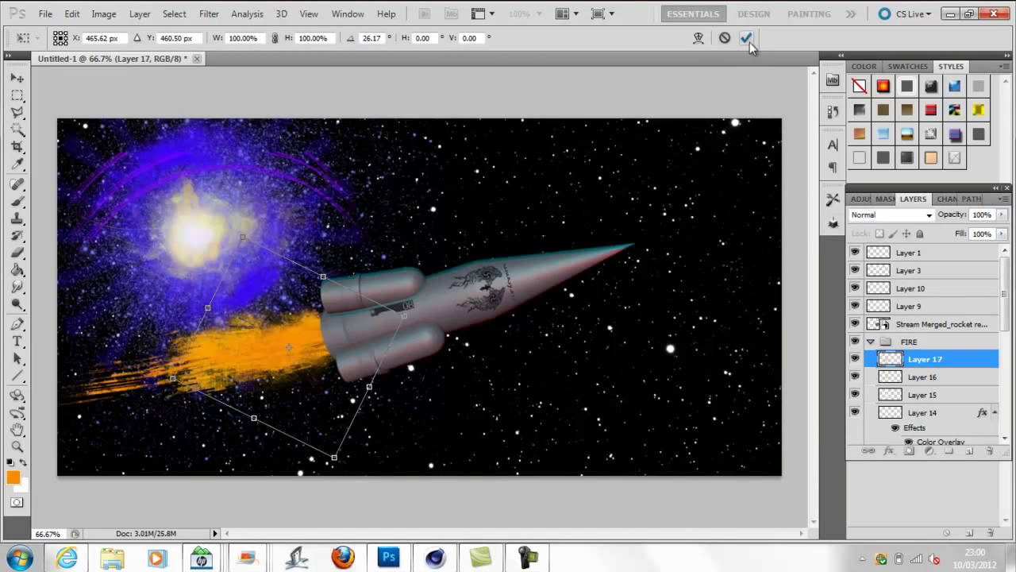
{"action": "left_click", "coordinate": [747, 39]}
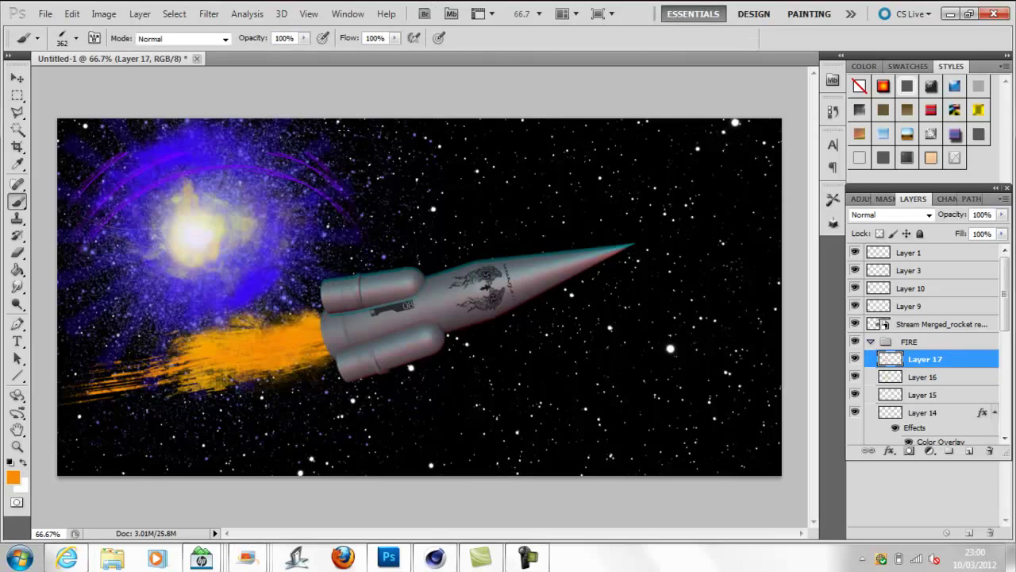
Add another layer, slightly adjust the orange hue, and undo a too-heavy stroke near the galaxy
{"action": "key", "text": "ctrl+shift+n"}
{"action": "key", "text": "Return"}
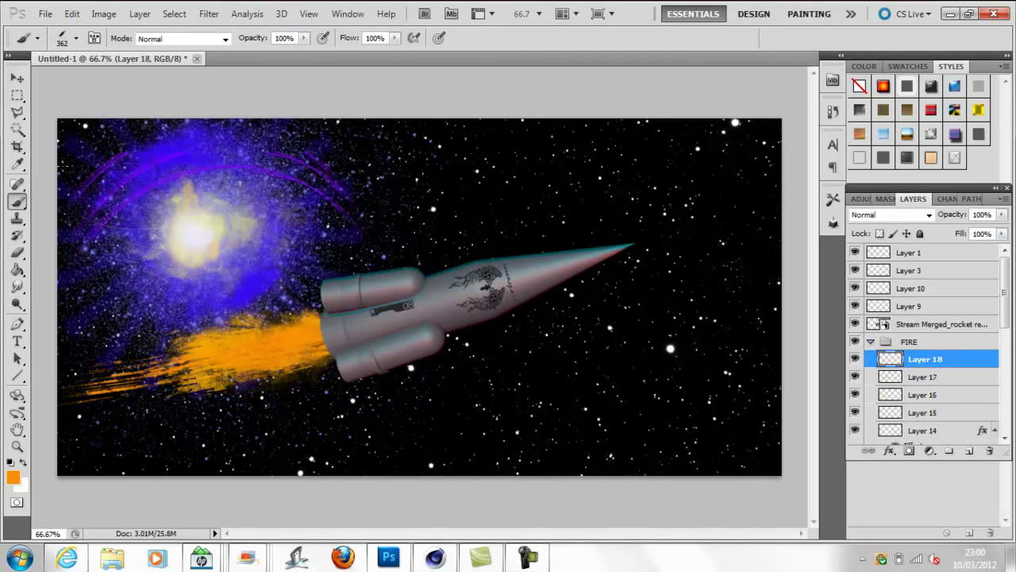
{"action": "left_click", "coordinate": [12, 478]}
{"action": "left_click_drag", "start_coordinate": [738, 422], "coordinate": [738, 413]}
{"action": "left_click", "coordinate": [871, 238]}
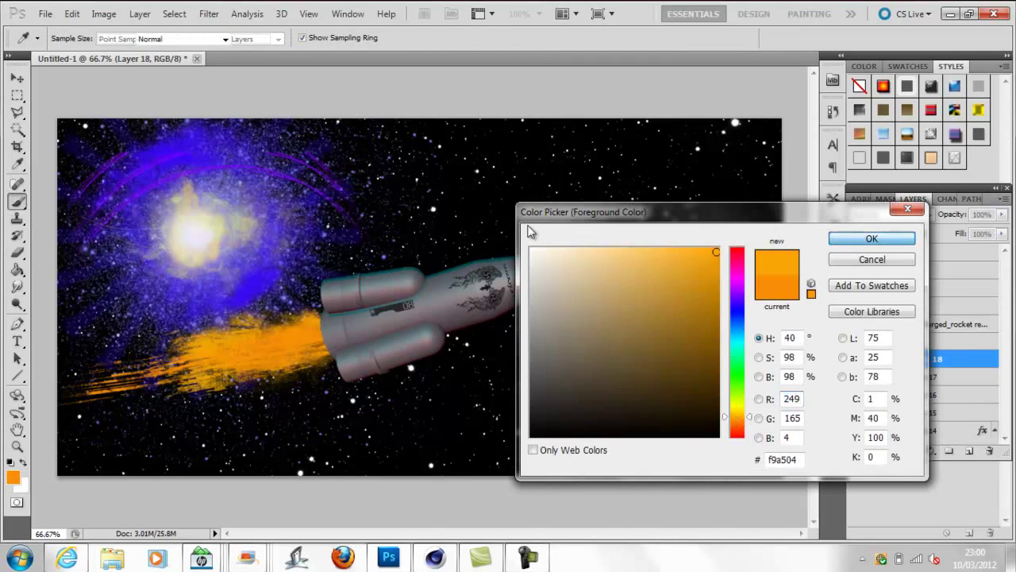
{"action": "left_click", "coordinate": [37, 38]}
{"action": "left_click_drag", "start_coordinate": [274, 269], "coordinate": [387, 152]}
{"action": "key", "text": "ctrl+z"}
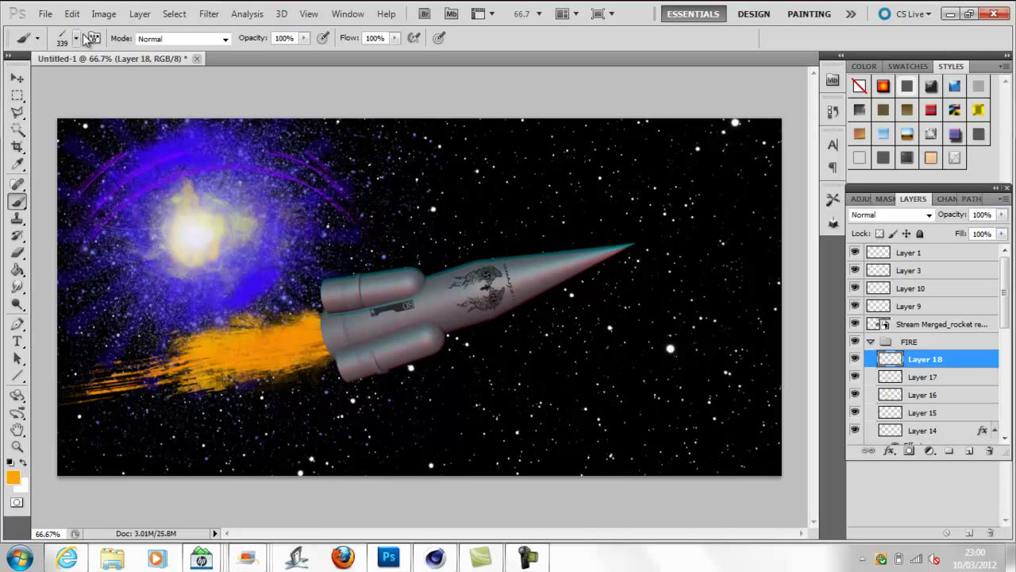
Paint thin orange streaks with a thinner brush, rotated and moved along the exhaust
{"action": "left_click", "coordinate": [37, 38]}
{"action": "left_click", "coordinate": [105, 158]}
{"action": "left_click_drag", "start_coordinate": [247, 317], "coordinate": [337, 154]}
{"action": "key", "text": "ctrl+t"}
{"action": "left_click_drag", "start_coordinate": [436, 110], "coordinate": [195, 236]}
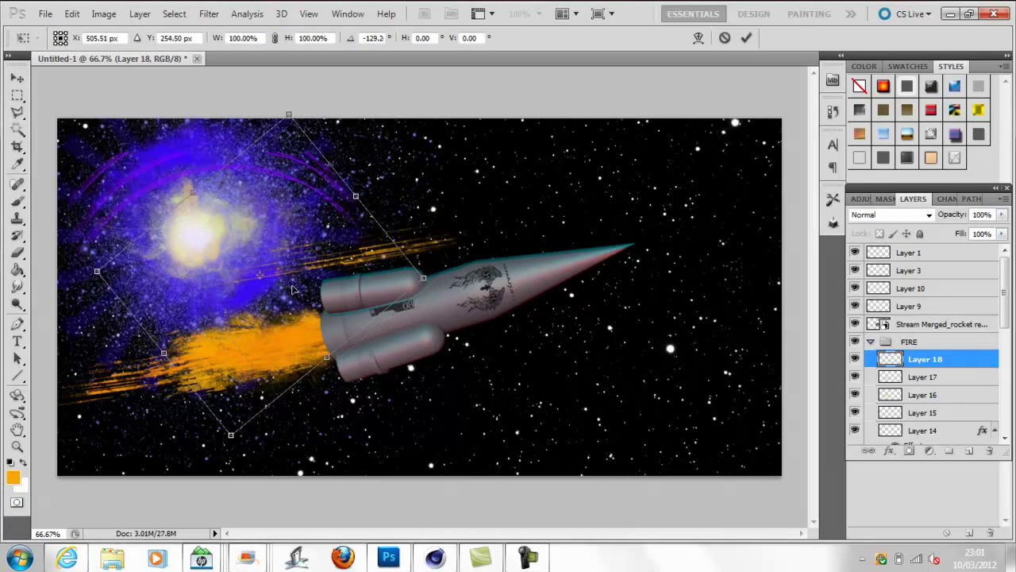
{"action": "left_click_drag", "start_coordinate": [360, 244], "coordinate": [263, 300]}
{"action": "left_click", "coordinate": [746, 37]}
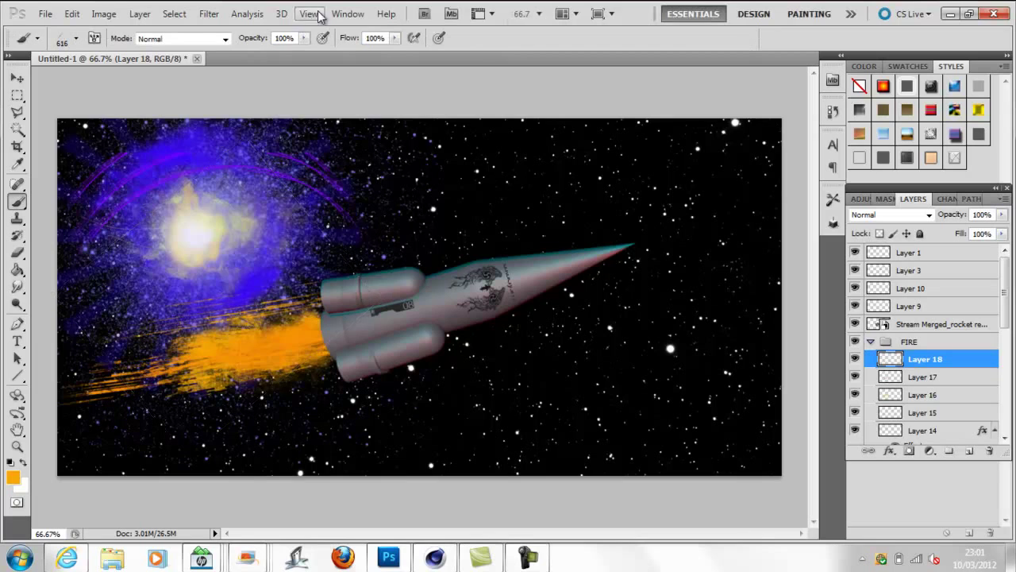
On a new layer, stamp large streaky orange strokes rotated to 51° along the exhaust
{"action": "key", "text": "ctrl+shift+n"}
{"action": "key", "text": "Return"}
{"action": "left_click", "coordinate": [76, 40]}
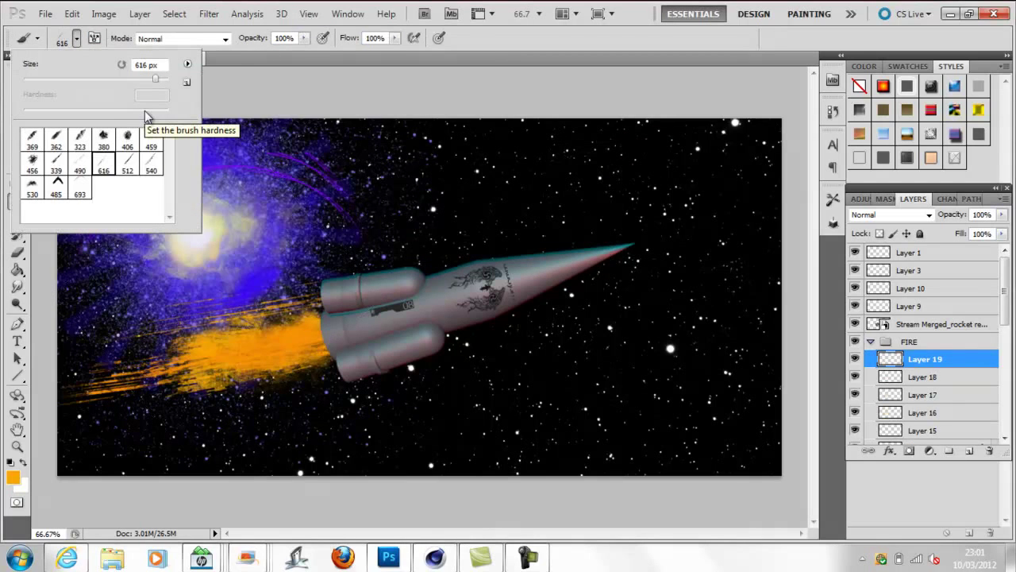
{"action": "double_click", "coordinate": [127, 163]}
{"action": "left_click", "coordinate": [309, 238]}
{"action": "key", "text": "ctrl+t"}
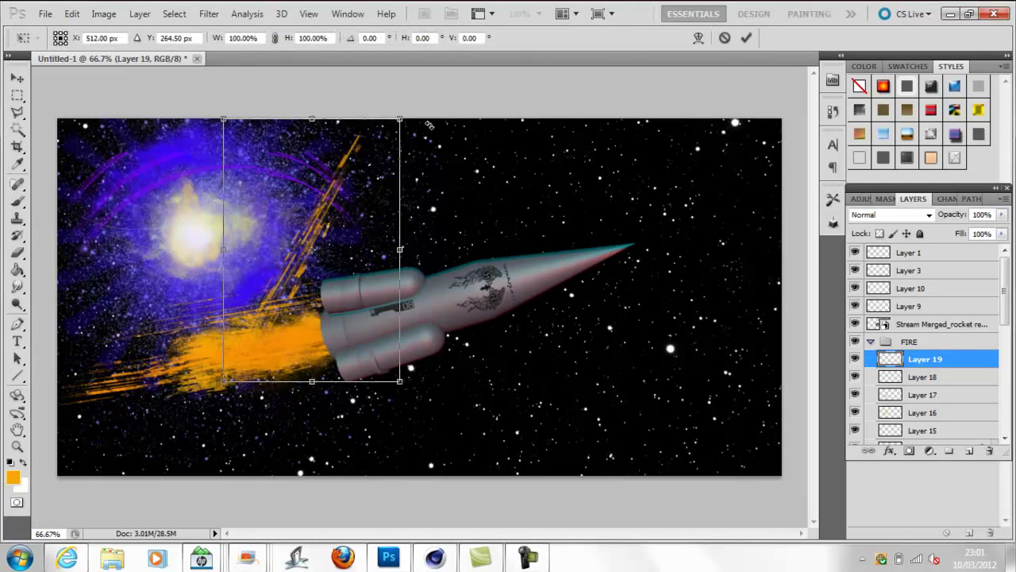
{"action": "mouse_move", "coordinate": [415, 112]}
{"action": "left_mouse_down"}
{"action": "mouse_move", "coordinate": [466, 186]}
{"action": "mouse_move", "coordinate": [465, 227]}
{"action": "mouse_move", "coordinate": [355, 303]}
{"action": "mouse_move", "coordinate": [397, 294]}
{"action": "left_mouse_up"}
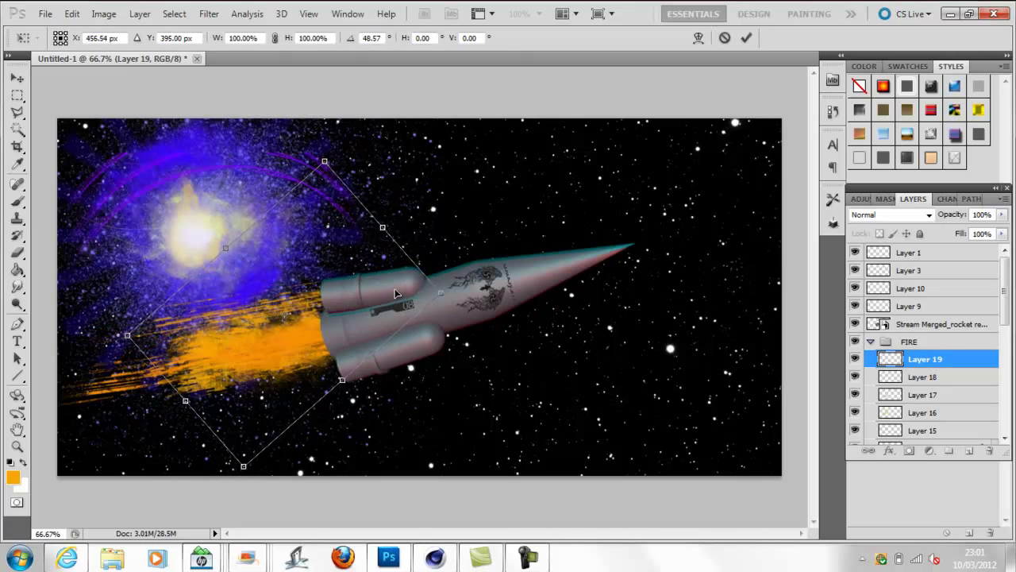
{"action": "left_click_drag", "start_coordinate": [476, 292], "coordinate": [402, 303]}
{"action": "left_click", "coordinate": [746, 37]}
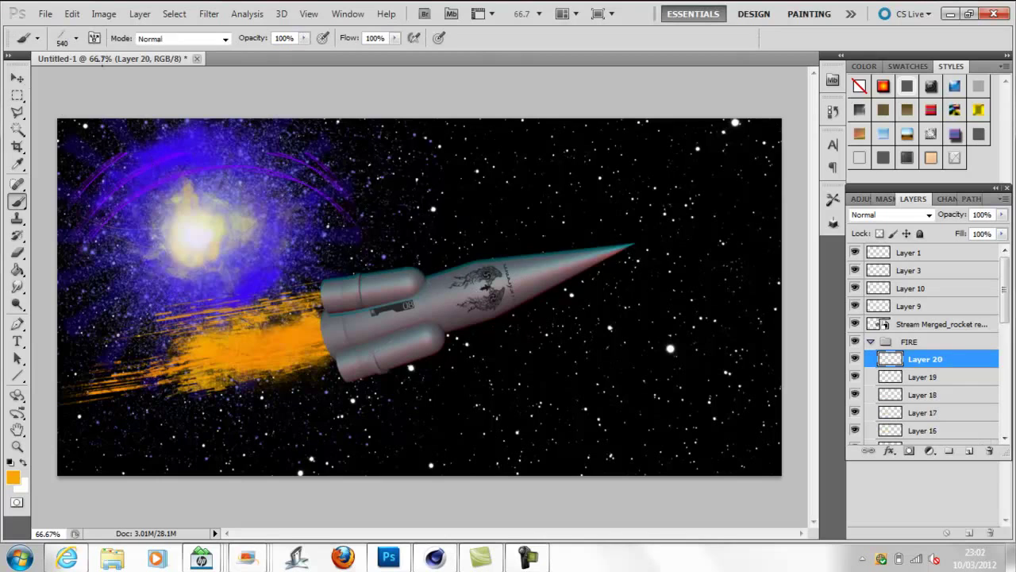
Duplicate the streak layer with a transform and rotate the copy along the exhaust
{"action": "key", "text": "ctrl+alt+t"}
{"action": "left_click_drag", "start_coordinate": [395, 106], "coordinate": [352, 364]}
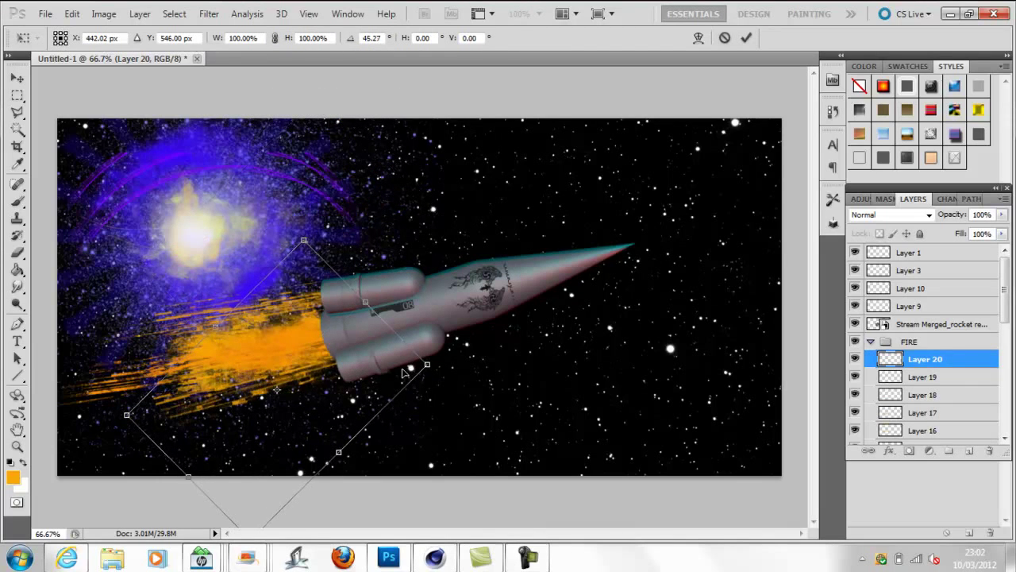
{"action": "left_click", "coordinate": [746, 37]}
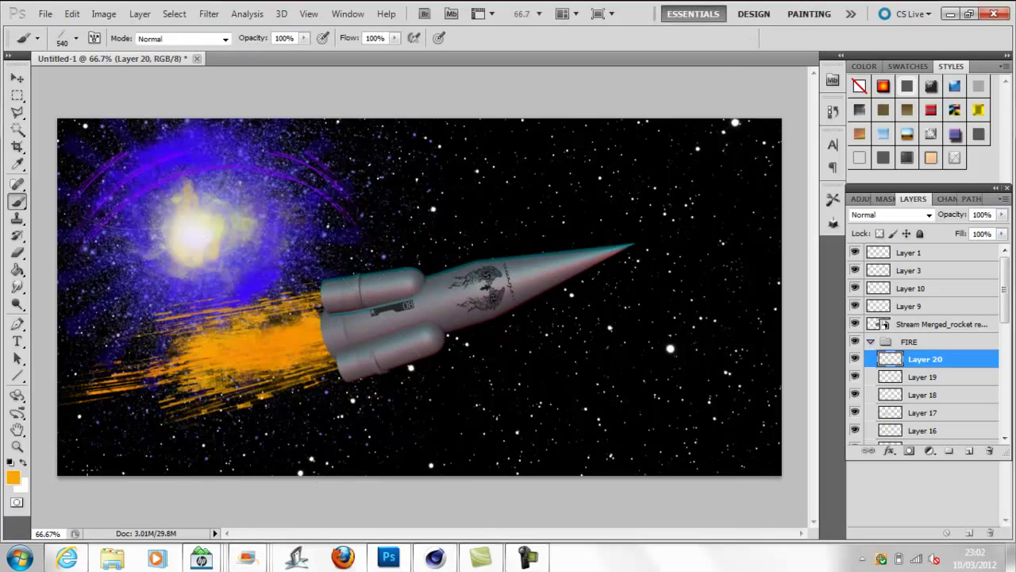
{"action": "key", "text": "k"}
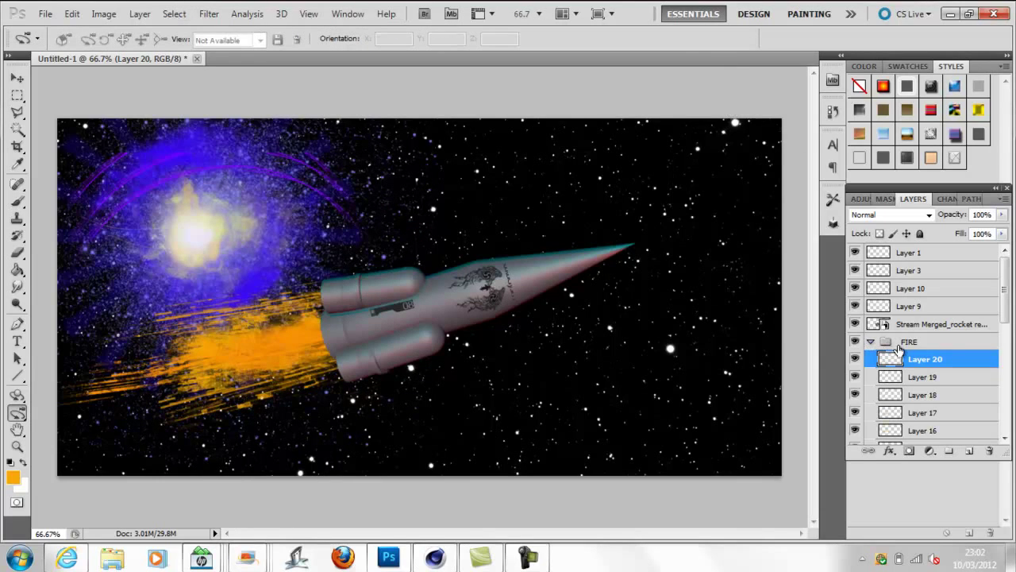
Create Layer 21 and pick a stronger orange as the flame colour
{"action": "key", "text": "ctrl+shift+n"}
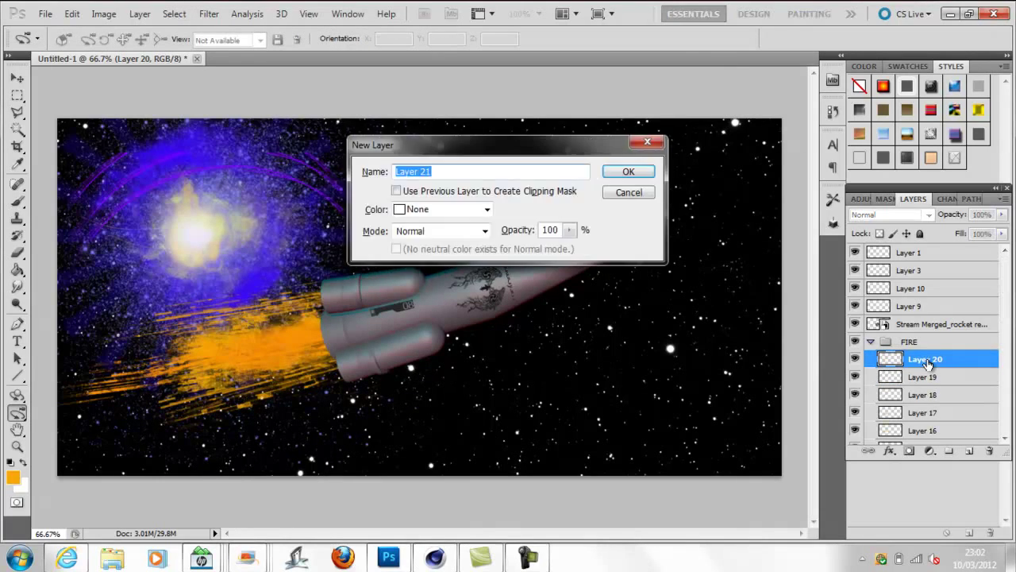
{"action": "key", "text": "Return"}
{"action": "key", "text": "b"}
{"action": "left_click", "coordinate": [77, 38]}
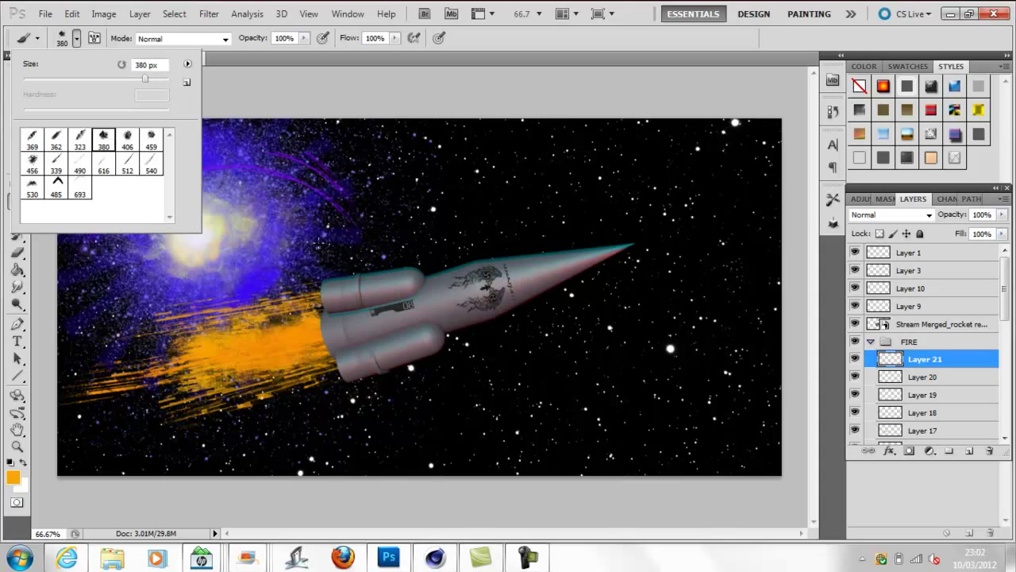
{"action": "key", "text": "Return"}
{"action": "key", "text": "i"}
{"action": "left_click", "coordinate": [13, 476]}
{"action": "left_click", "coordinate": [737, 423]}
{"action": "key", "text": "Return"}
Paint an orange smoke cloud on Layer 21 and rotate it along the exhaust
{"action": "key", "text": "b"}
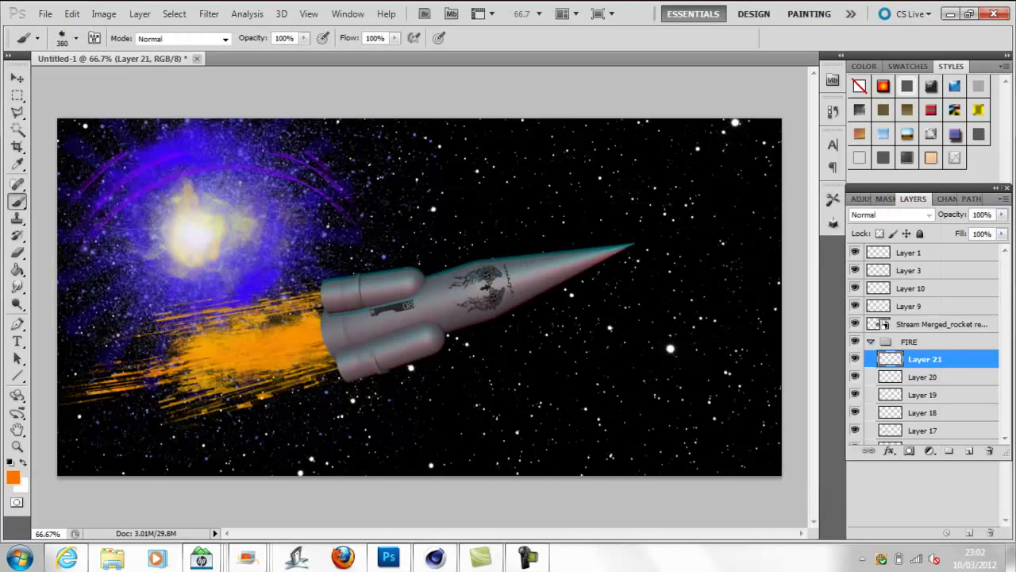
{"action": "left_click", "coordinate": [432, 197]}
{"action": "key", "text": "ctrl+t"}
{"action": "left_click_drag", "start_coordinate": [444, 203], "coordinate": [316, 350]}
{"action": "left_click_drag", "start_coordinate": [379, 444], "coordinate": [419, 304]}
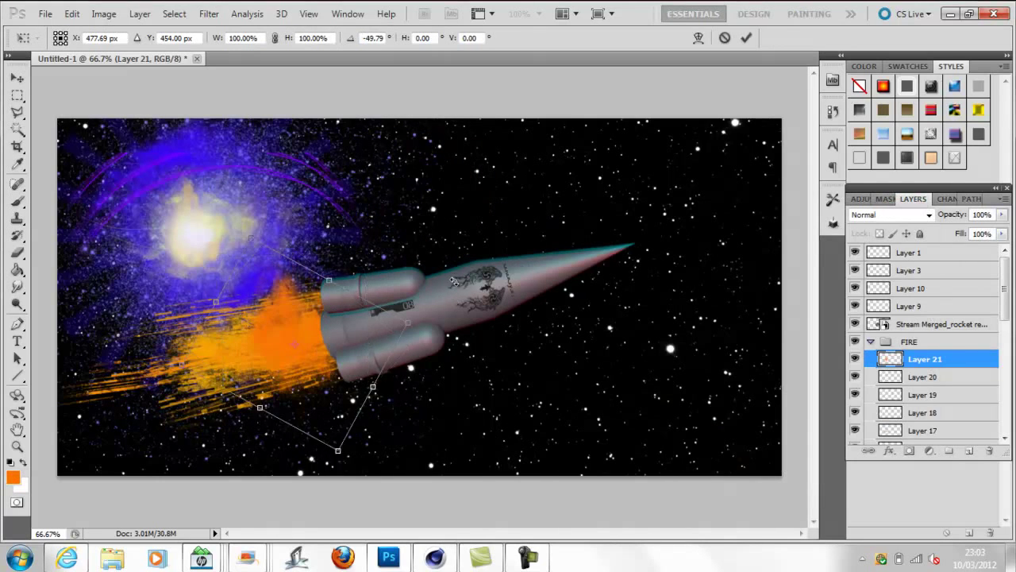
{"action": "left_click", "coordinate": [746, 38]}
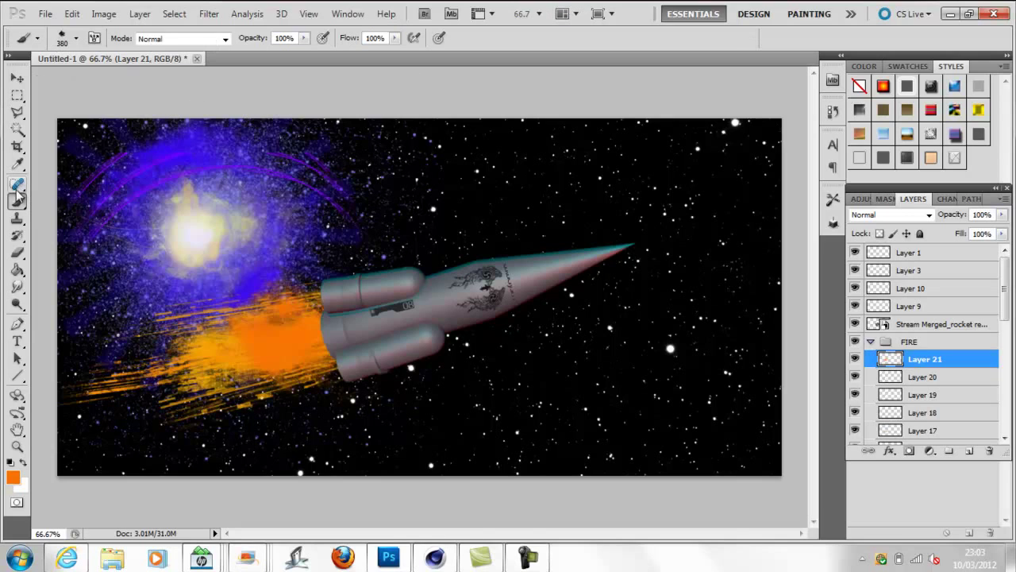
Dab an orange cloud onto Layer 22 with the 369 px smoke brush
{"action": "left_click", "coordinate": [76, 38]}
{"action": "left_click", "coordinate": [35, 136]}
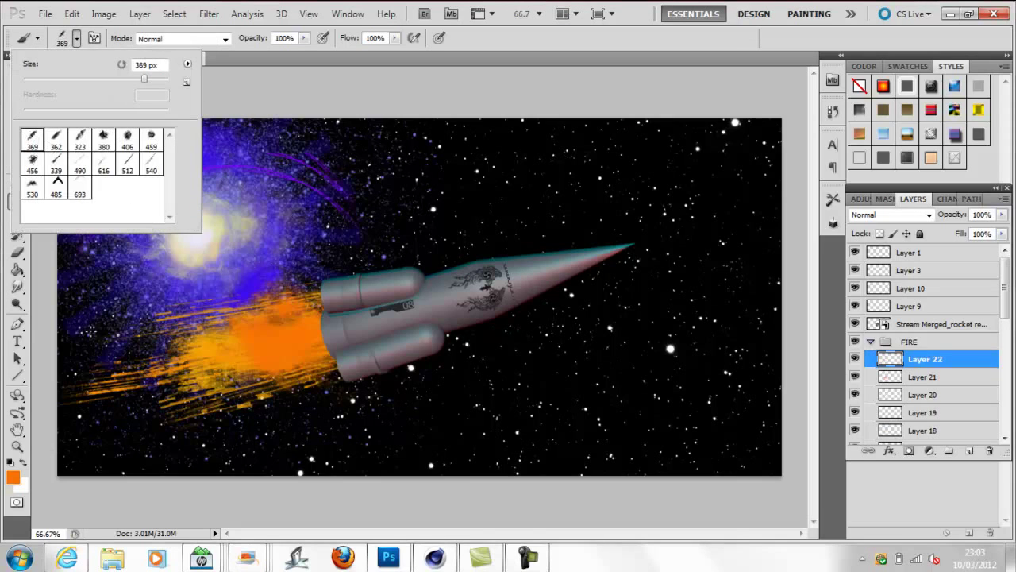
{"action": "left_click", "coordinate": [13, 476]}
{"action": "left_click", "coordinate": [717, 267]}
{"action": "key", "text": "Return"}
Rotate the Layer 22 cloud slightly, shrink it to about 69% by 89%, and move it onto the exhaust
{"action": "key", "text": "ctrl+t"}
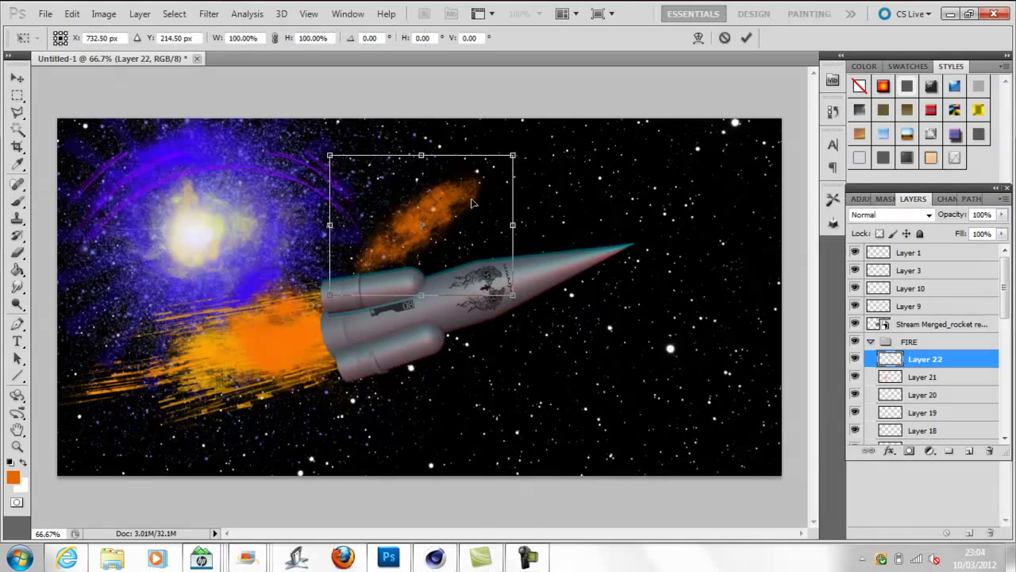
{"action": "mouse_move", "coordinate": [525, 139]}
{"action": "left_mouse_down"}
{"action": "mouse_move", "coordinate": [543, 158]}
{"action": "mouse_move", "coordinate": [533, 181]}
{"action": "left_mouse_up"}
{"action": "left_click_drag", "start_coordinate": [502, 306], "coordinate": [452, 286]}
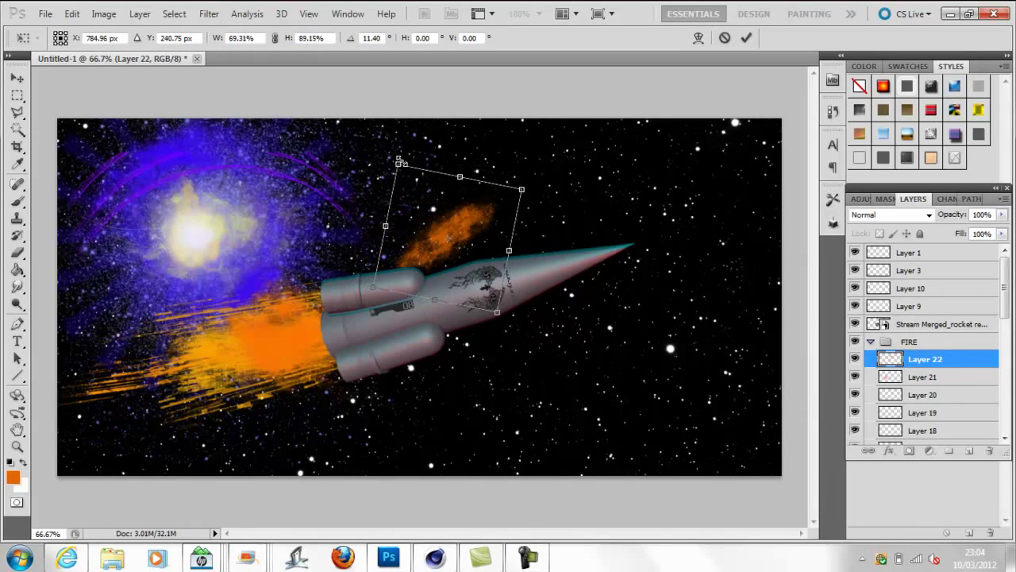
{"action": "mouse_move", "coordinate": [474, 178]}
{"action": "left_mouse_down"}
{"action": "mouse_move", "coordinate": [353, 347]}
{"action": "mouse_move", "coordinate": [354, 376]}
{"action": "left_mouse_up"}
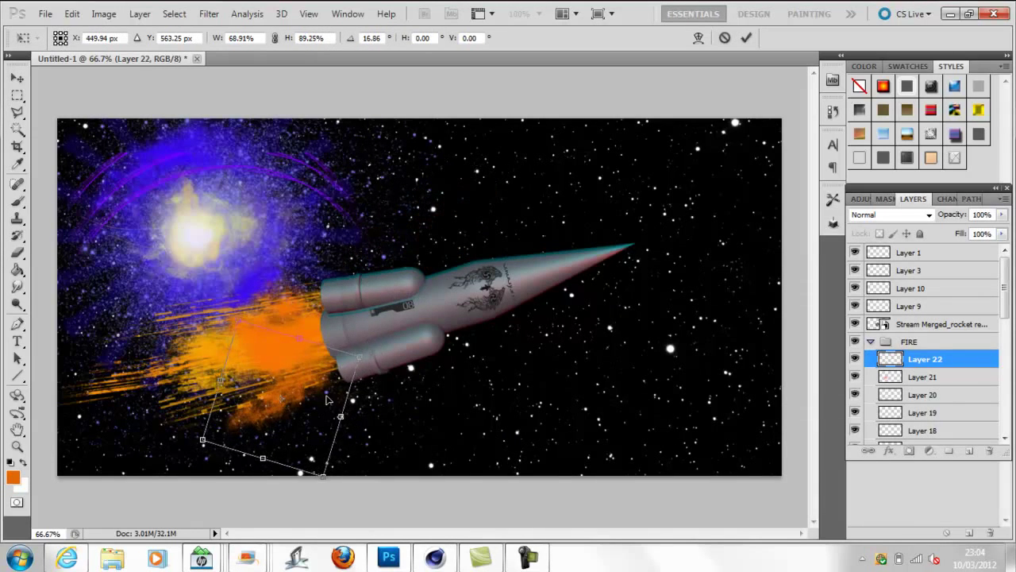
{"action": "left_click", "coordinate": [747, 38]}
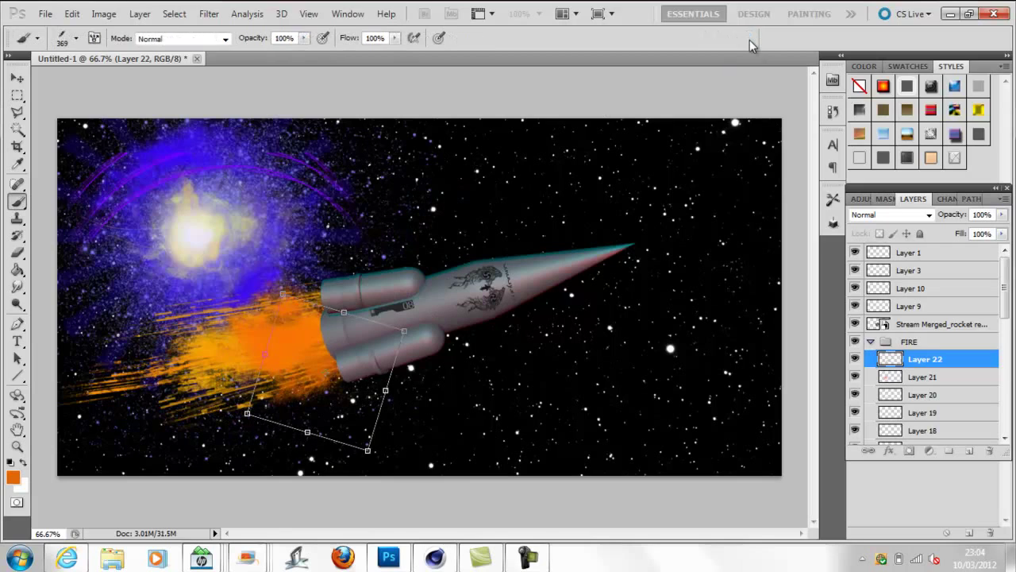
Duplicate Layer 22 and rotate the copy 22° onto the exhaust
{"action": "key", "text": "ctrl+j"}
{"action": "key", "text": "ctrl+t"}
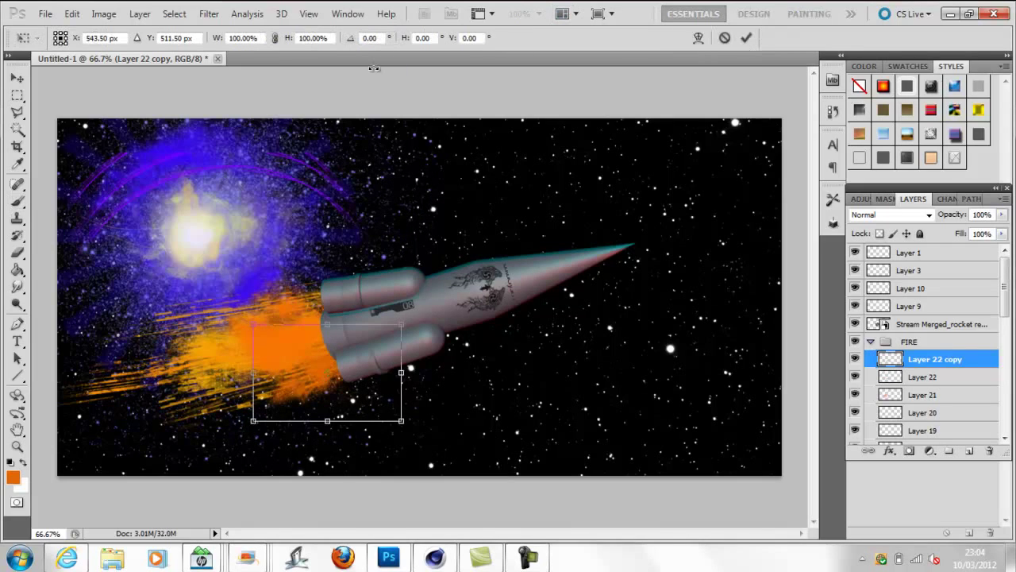
{"action": "mouse_move", "coordinate": [384, 364]}
{"action": "left_mouse_down"}
{"action": "mouse_move", "coordinate": [360, 265]}
{"action": "mouse_move", "coordinate": [351, 297]}
{"action": "left_mouse_up"}
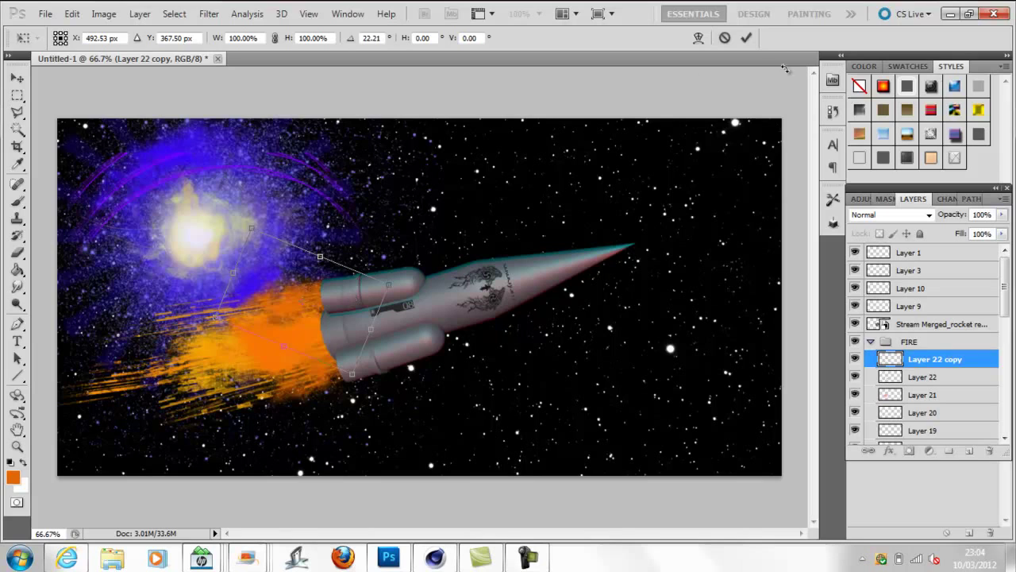
{"action": "left_click", "coordinate": [746, 37]}
Add Layer 23 and try a 530 px orange stroke near the glow, then undo it
{"action": "key", "text": "ctrl+shift+n"}
{"action": "key", "text": "Return"}
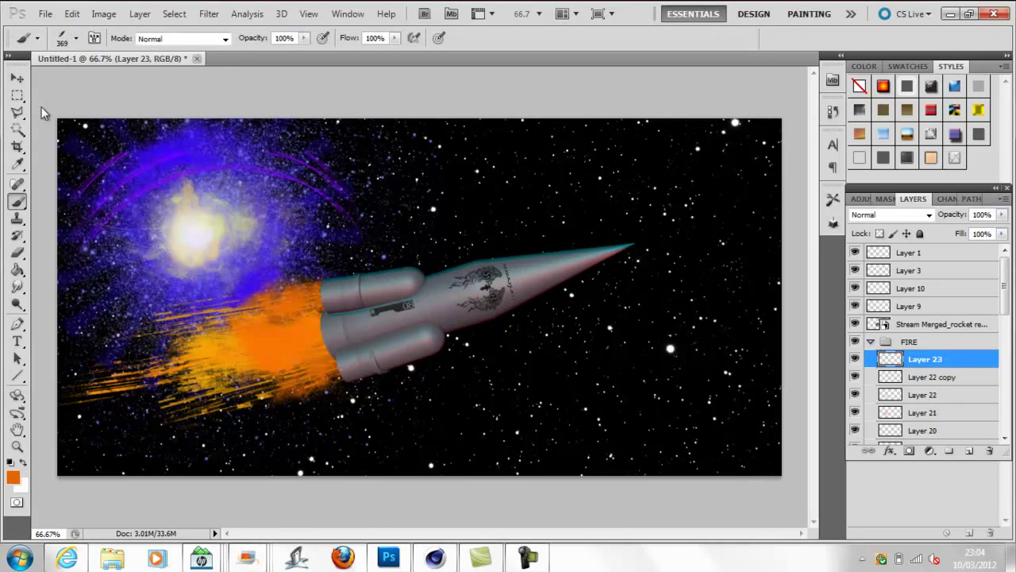
{"action": "left_click", "coordinate": [62, 37]}
{"action": "left_click_drag", "start_coordinate": [254, 210], "coordinate": [421, 184]}
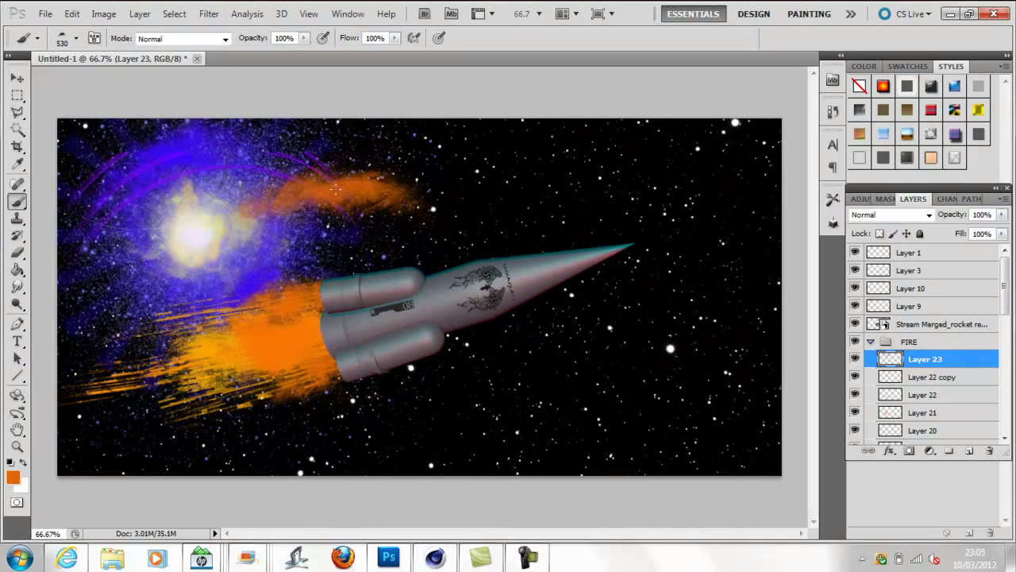
{"action": "key", "text": "ctrl+t"}
{"action": "left_click", "coordinate": [725, 37]}
{"action": "key", "text": "ctrl+z"}
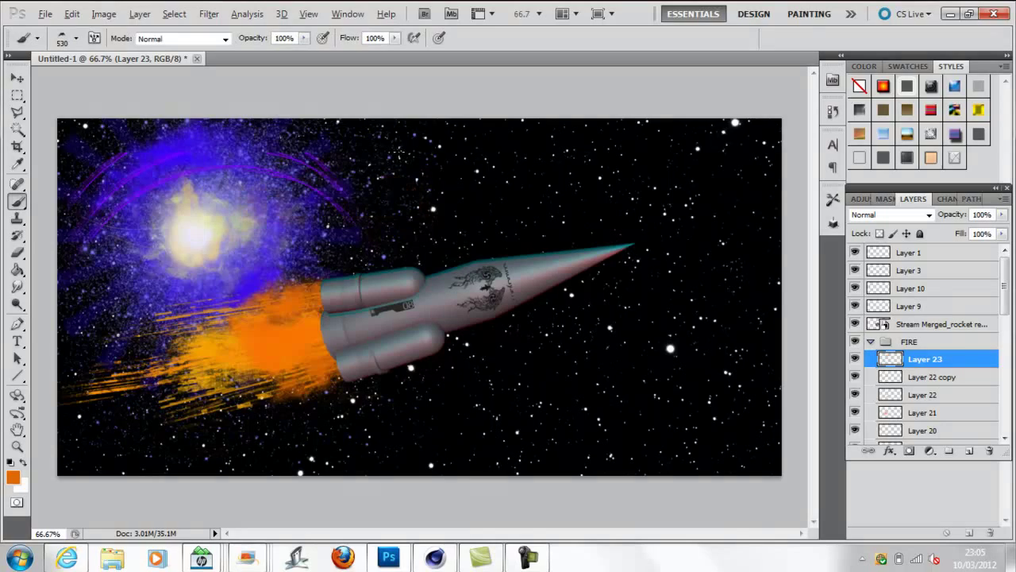
Paint a lighter orange stroke on Layer 23, then rotate and move it onto the lower flame
{"action": "left_click", "coordinate": [77, 38]}
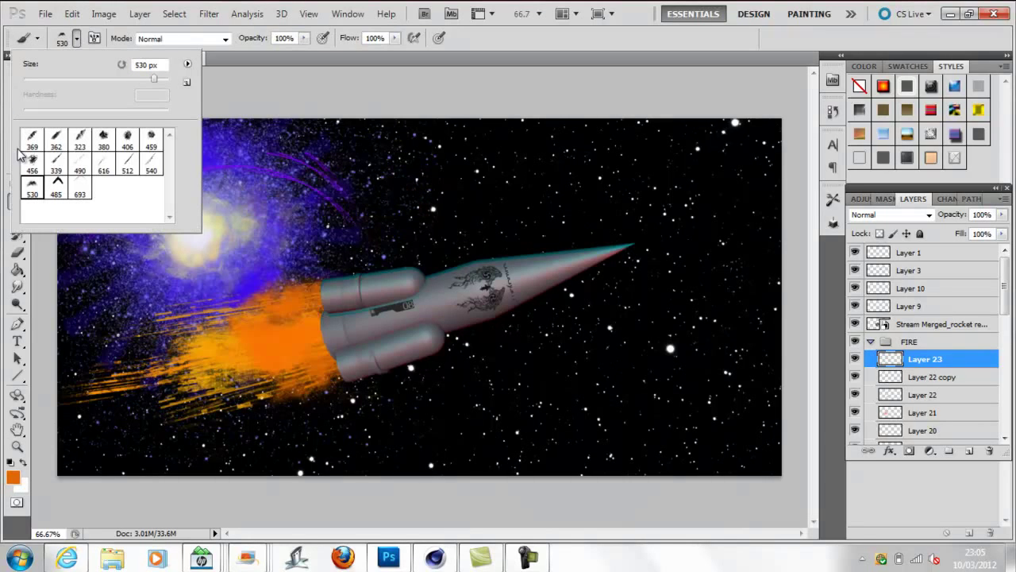
{"action": "left_click", "coordinate": [13, 477]}
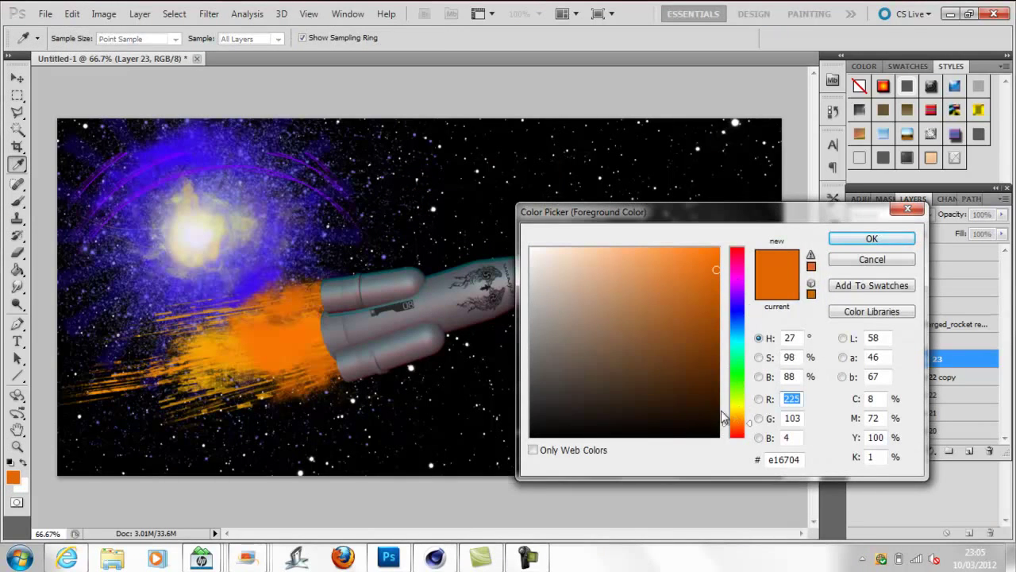
{"action": "left_click", "coordinate": [715, 240]}
{"action": "left_click", "coordinate": [870, 238]}
{"action": "key", "text": "ctrl+t"}
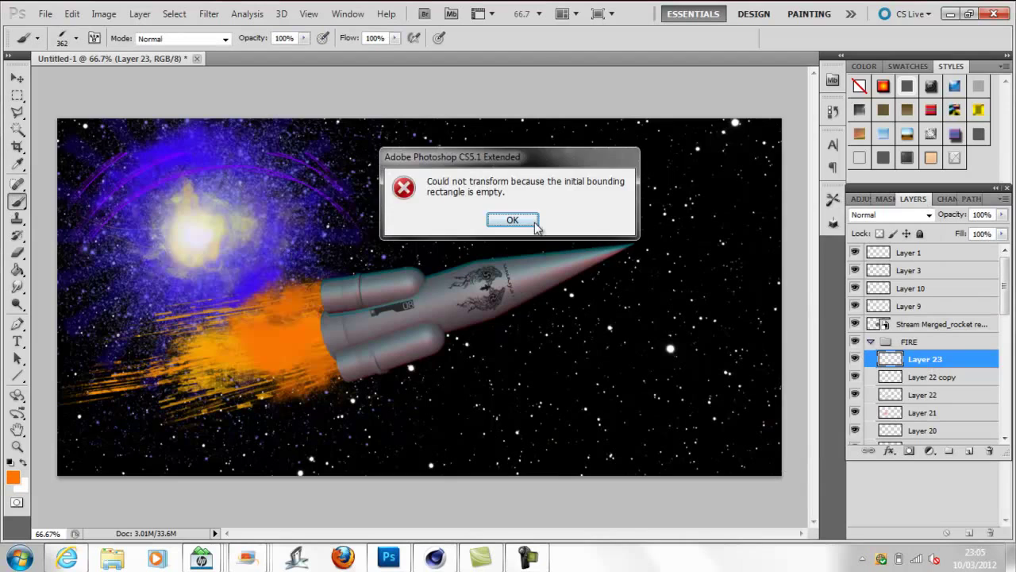
{"action": "left_click", "coordinate": [536, 227]}
{"action": "left_click_drag", "start_coordinate": [270, 246], "coordinate": [190, 171]}
{"action": "key", "text": "ctrl+t"}
{"action": "mouse_move", "coordinate": [352, 102]}
{"action": "left_mouse_down"}
{"action": "mouse_move", "coordinate": [313, 288]}
{"action": "mouse_move", "coordinate": [333, 361]}
{"action": "left_mouse_up"}
{"action": "left_click", "coordinate": [747, 38]}
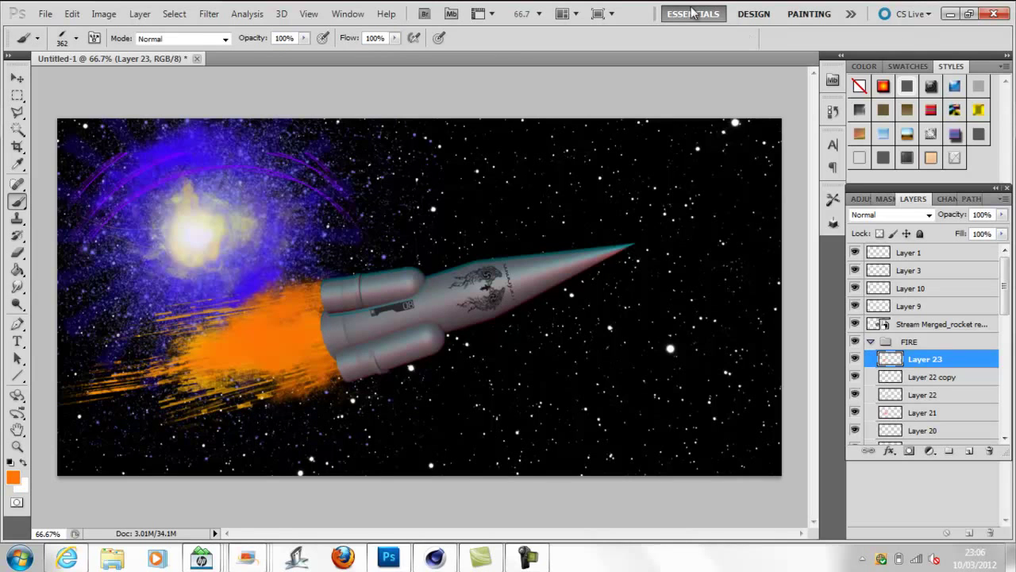
Add Layer 24 above the Stream Merged rocket layer and zoom in on the engines
{"action": "left_click", "coordinate": [929, 324]}
{"action": "key", "text": "ctrl+shift+alt+n"}
{"action": "key", "text": "ctrl+plus"}
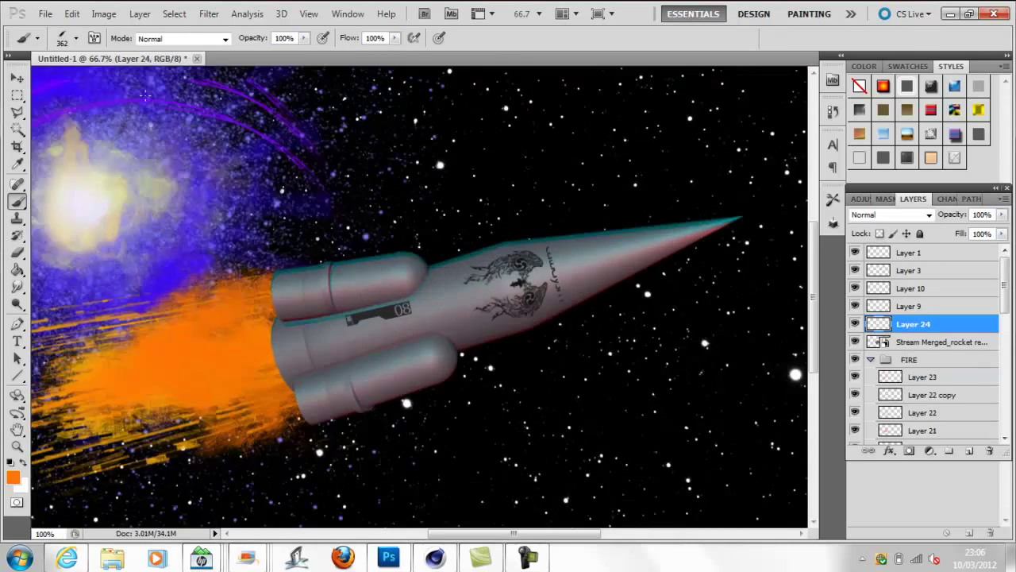
{"action": "key", "text": "ctrl+plus"}
{"action": "key", "text": "ctrl+plus"}
{"action": "left_click_drag", "start_coordinate": [548, 532], "coordinate": [468, 533]}
Load the Basic Brushes, choose a hard round brush at 38 px, and set black as the foreground
{"action": "left_click", "coordinate": [76, 38]}
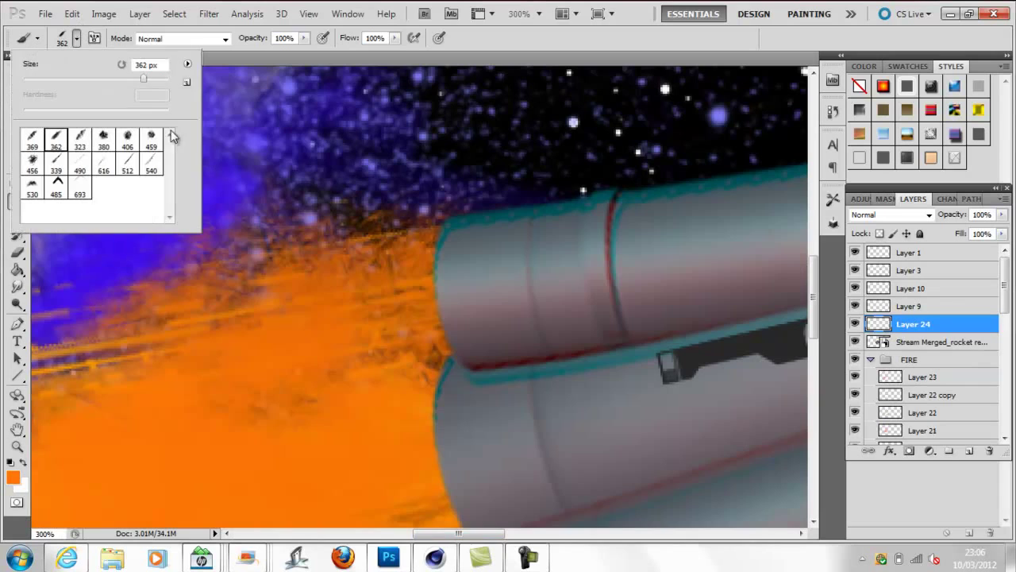
{"action": "left_click", "coordinate": [187, 63]}
{"action": "left_click", "coordinate": [215, 336]}
{"action": "left_click", "coordinate": [457, 221]}
{"action": "left_click", "coordinate": [127, 161]}
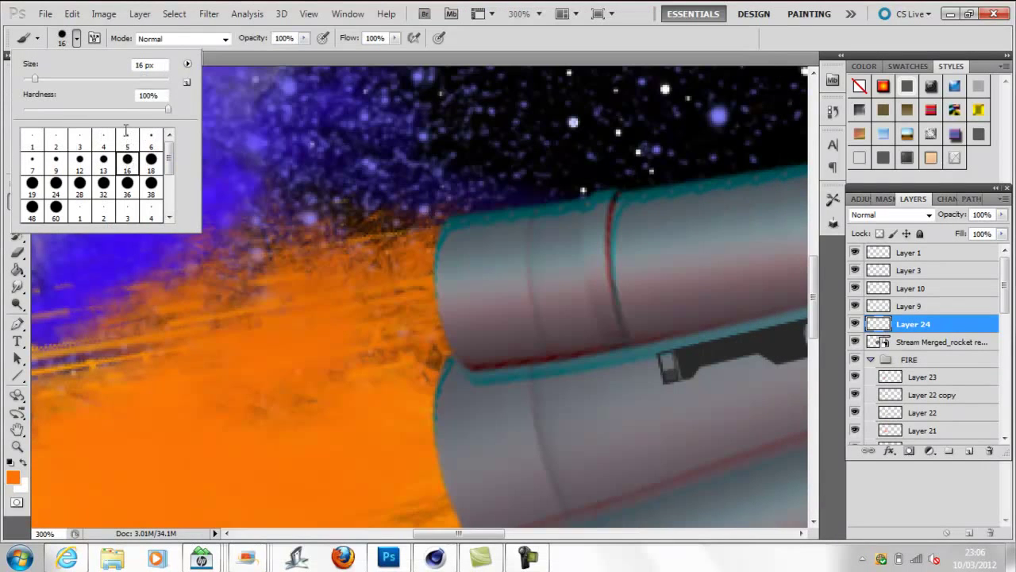
{"action": "double_click", "coordinate": [151, 158]}
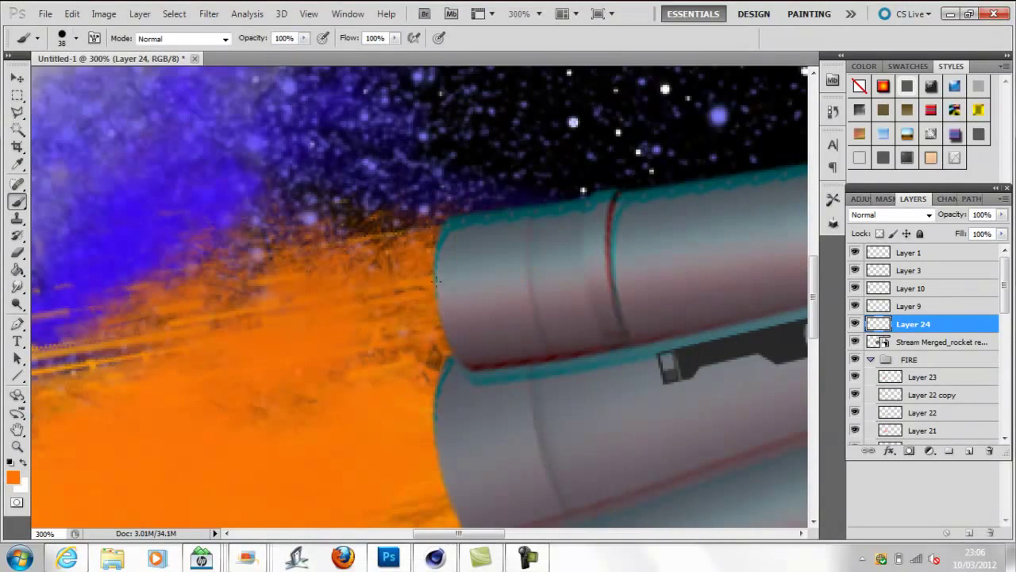
{"action": "left_click", "coordinate": [76, 38]}
{"action": "left_click", "coordinate": [12, 476]}
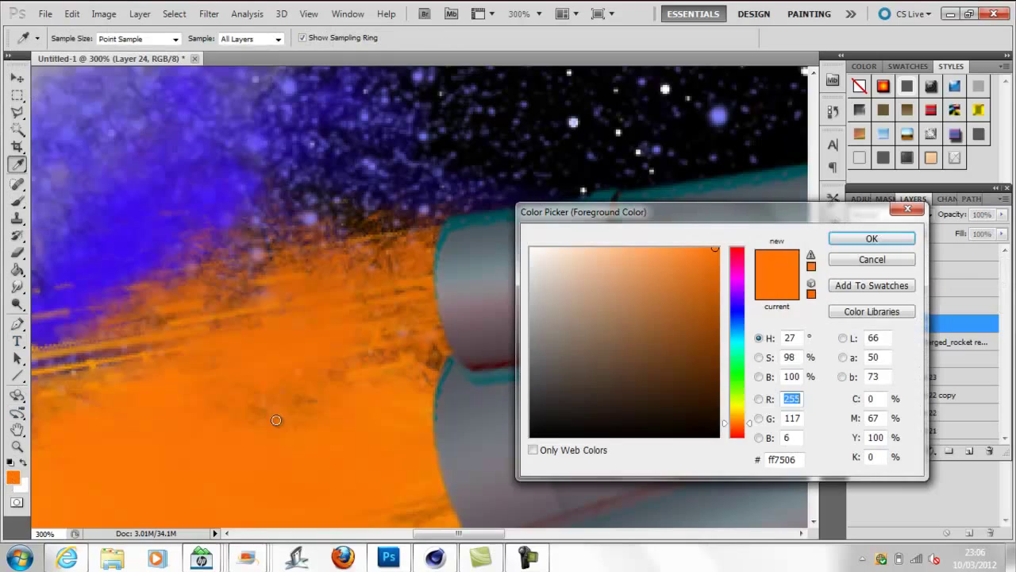
{"action": "left_click", "coordinate": [530, 435]}
{"action": "left_click", "coordinate": [872, 239]}
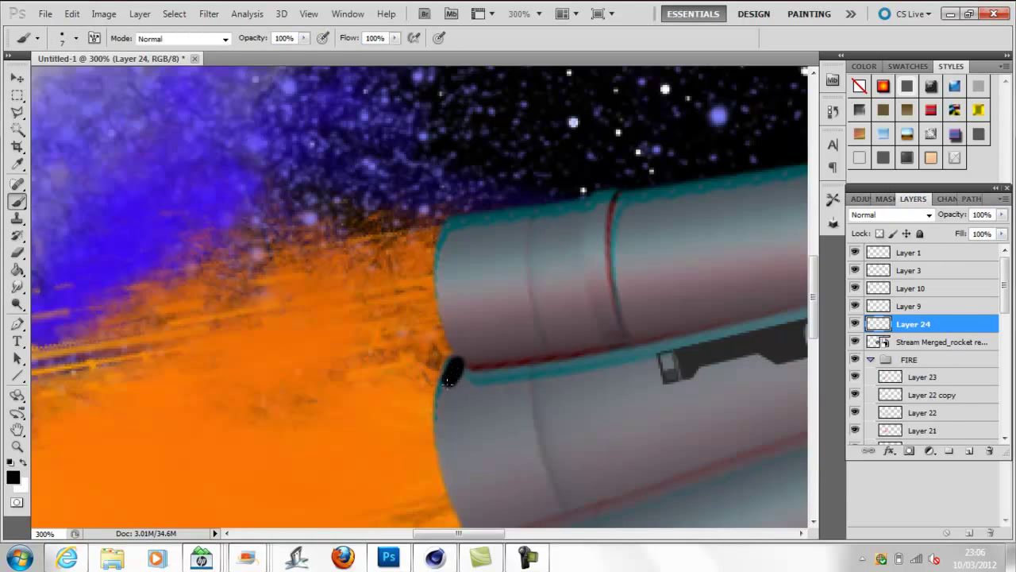
Undo a hard black stroke and switch to a soft round brush at 74% opacity
{"action": "mouse_move", "coordinate": [448, 380]}
{"action": "left_mouse_down"}
{"action": "mouse_move", "coordinate": [447, 456]}
{"action": "mouse_move", "coordinate": [464, 528]}
{"action": "left_mouse_up"}
{"action": "key", "text": "ctrl+z"}
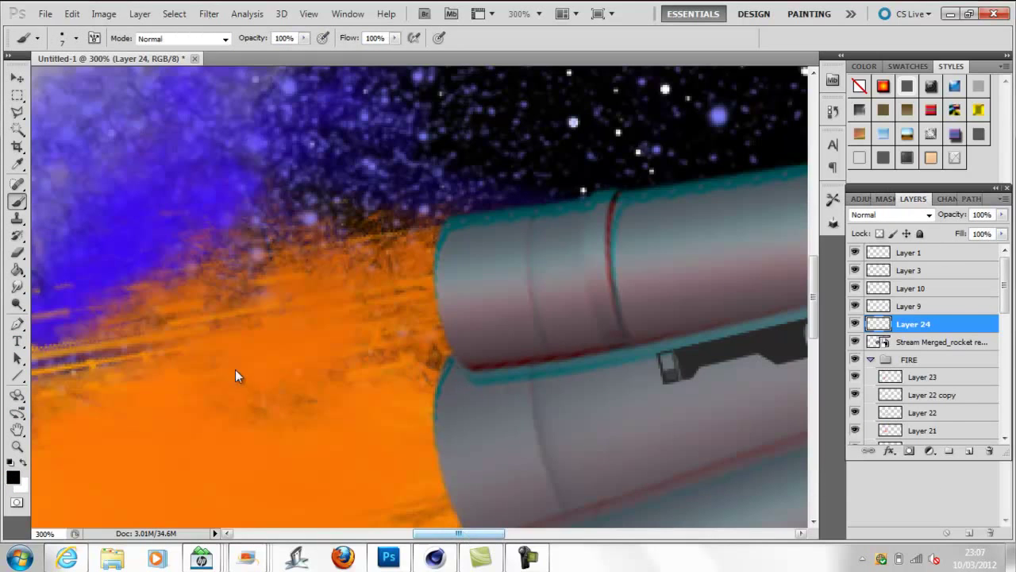
{"action": "left_click_drag", "start_coordinate": [304, 38], "coordinate": [286, 57]}
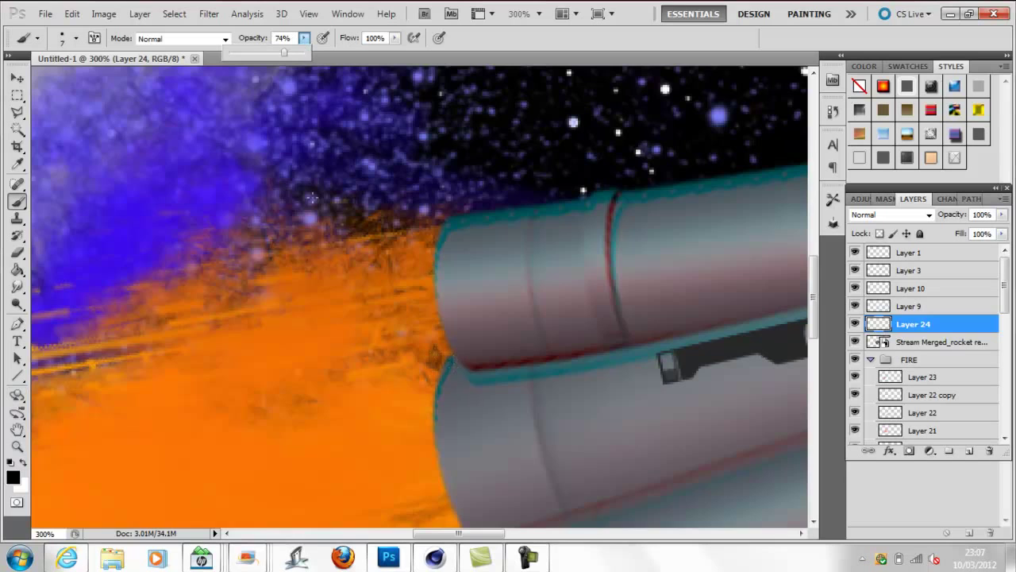
{"action": "left_click", "coordinate": [77, 39]}
{"action": "left_click_drag", "start_coordinate": [169, 155], "coordinate": [169, 194]}
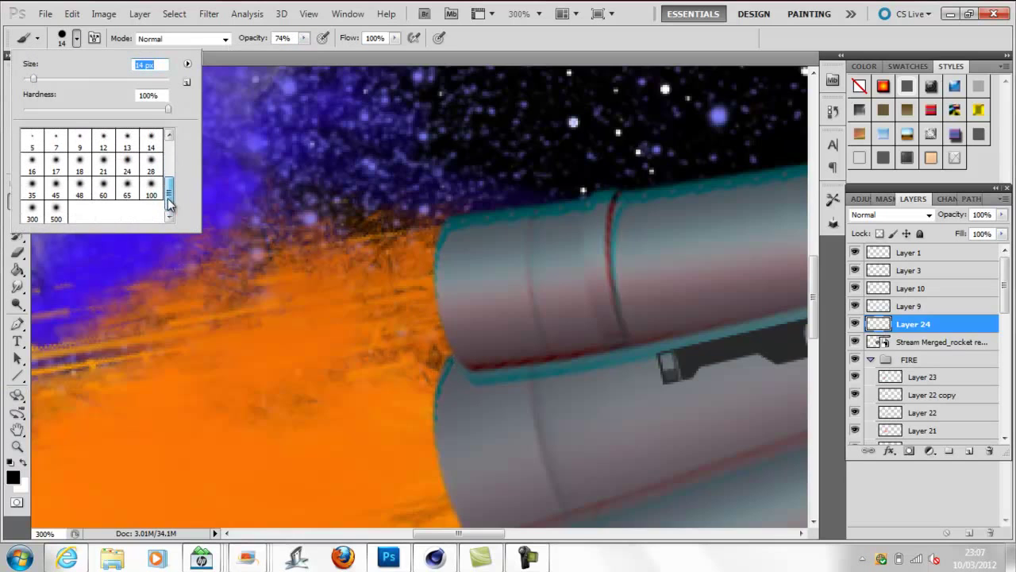
{"action": "left_click", "coordinate": [129, 186]}
Paint soft dark shading along the rocket boosters' edge
{"action": "mouse_move", "coordinate": [464, 373]}
{"action": "left_mouse_down"}
{"action": "mouse_move", "coordinate": [445, 421]}
{"action": "mouse_move", "coordinate": [448, 508]}
{"action": "mouse_move", "coordinate": [460, 526]}
{"action": "left_mouse_up"}
{"action": "left_click_drag", "start_coordinate": [814, 286], "coordinate": [814, 320]}
{"action": "mouse_move", "coordinate": [459, 111]}
{"action": "left_mouse_down"}
{"action": "mouse_move", "coordinate": [451, 230]}
{"action": "mouse_move", "coordinate": [553, 436]}
{"action": "left_mouse_up"}
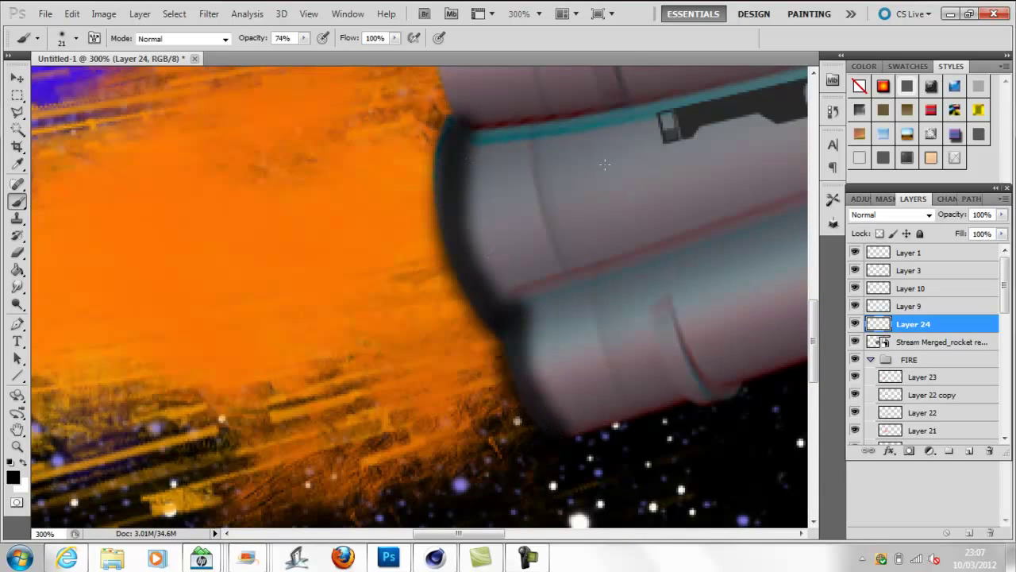
{"action": "left_click_drag", "start_coordinate": [814, 342], "coordinate": [813, 311]}
{"action": "mouse_move", "coordinate": [475, 293]}
{"action": "left_mouse_down"}
{"action": "mouse_move", "coordinate": [445, 151]}
{"action": "mouse_move", "coordinate": [476, 144]}
{"action": "left_mouse_up"}
Erase the shading along the upper edge at 71% opacity, then set the eraser to Block mode
{"action": "key", "text": "e"}
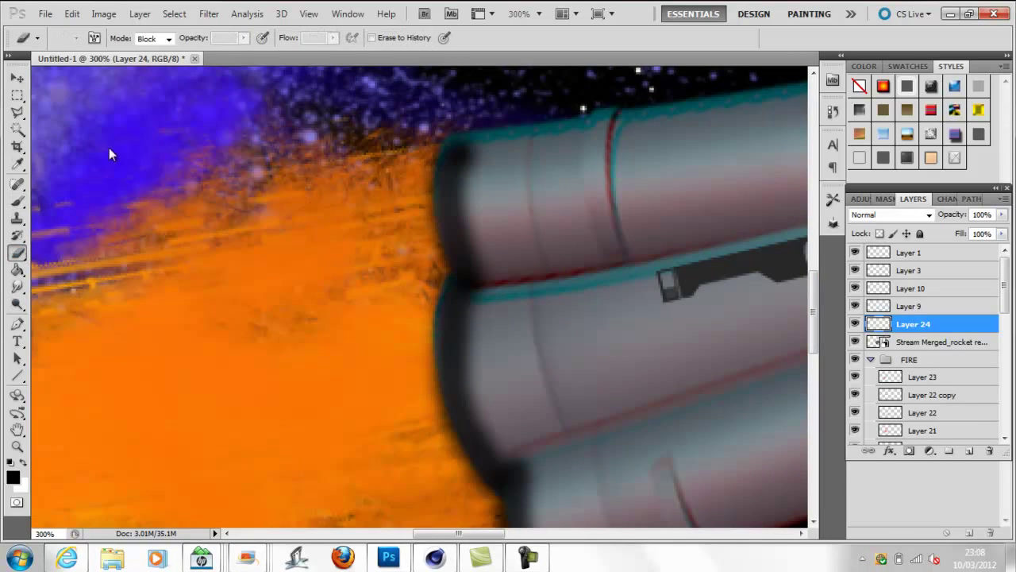
{"action": "left_click_drag", "start_coordinate": [243, 38], "coordinate": [223, 55]}
{"action": "left_click_drag", "start_coordinate": [451, 143], "coordinate": [458, 326]}
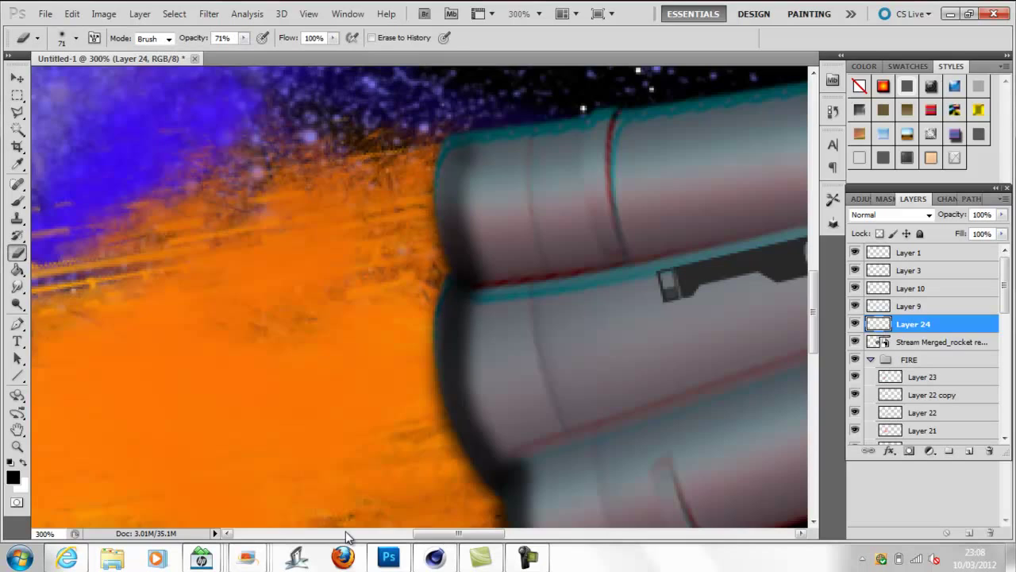
{"action": "left_click", "coordinate": [145, 76]}
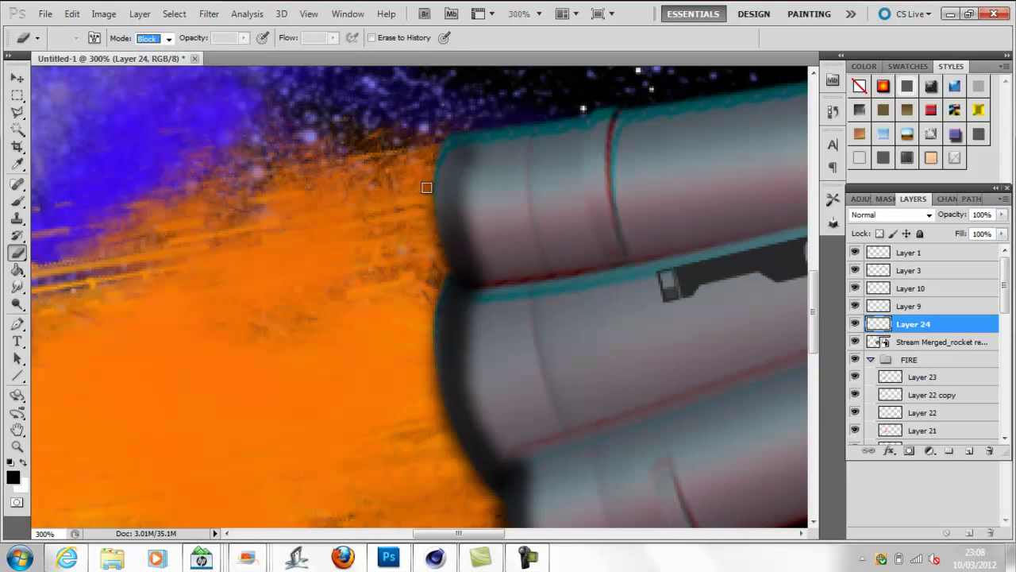
{"action": "left_click", "coordinate": [427, 190]}
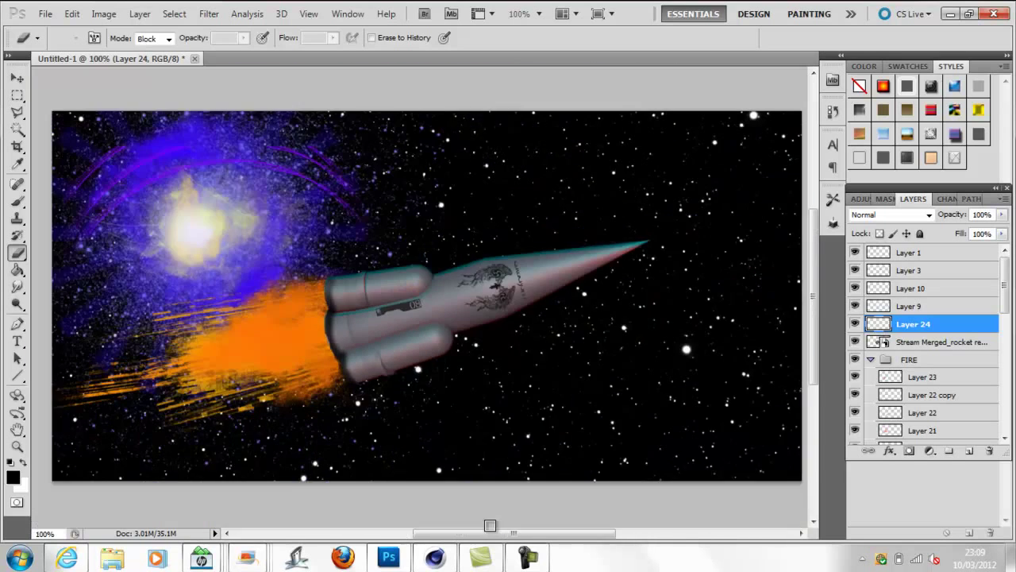
Inspect the rocket's 08 label and tattoo up close, then zoom out to the whole image
{"action": "left_click_drag", "start_coordinate": [455, 453], "coordinate": [580, 428]}
{"action": "mouse_move", "coordinate": [207, 317]}
{"action": "left_mouse_down"}
{"action": "mouse_move", "coordinate": [770, 298]}
{"action": "mouse_move", "coordinate": [813, 310]}
{"action": "left_mouse_up"}
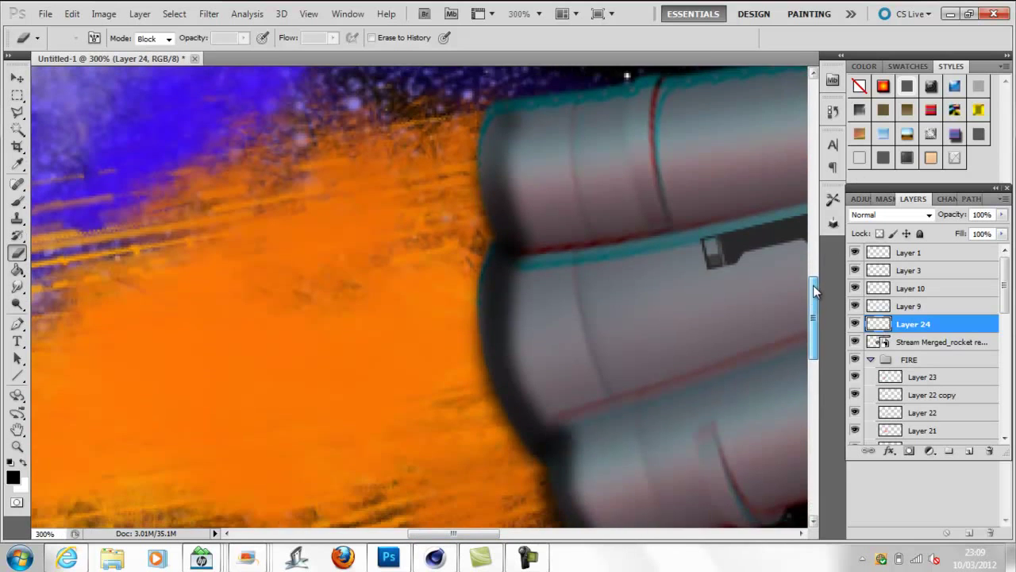
{"action": "key", "text": "ctrl+minus"}
{"action": "key", "text": "ctrl+minus"}
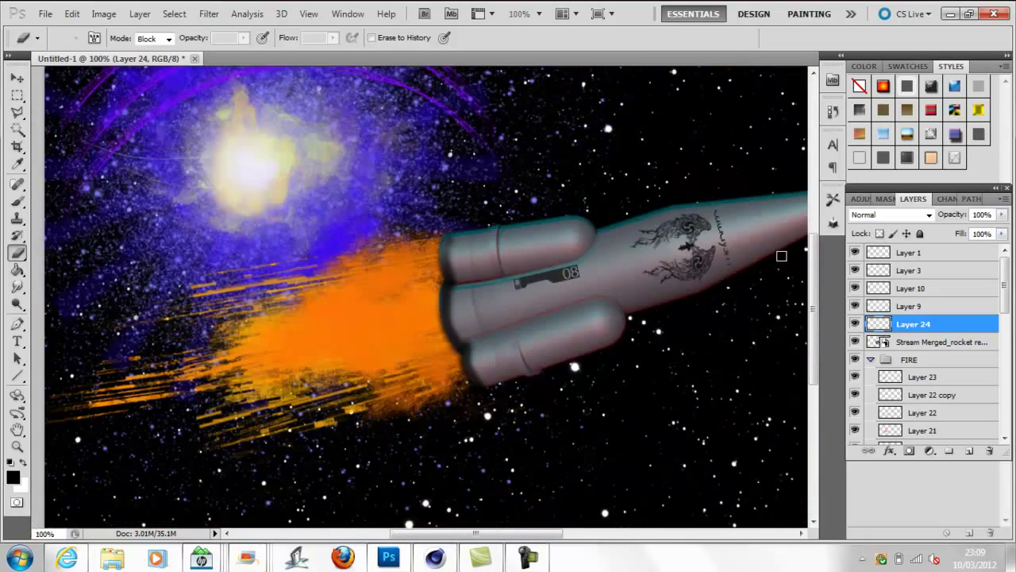
{"action": "key", "text": "ctrl+minus"}
{"action": "key", "text": "ctrl+plus"}
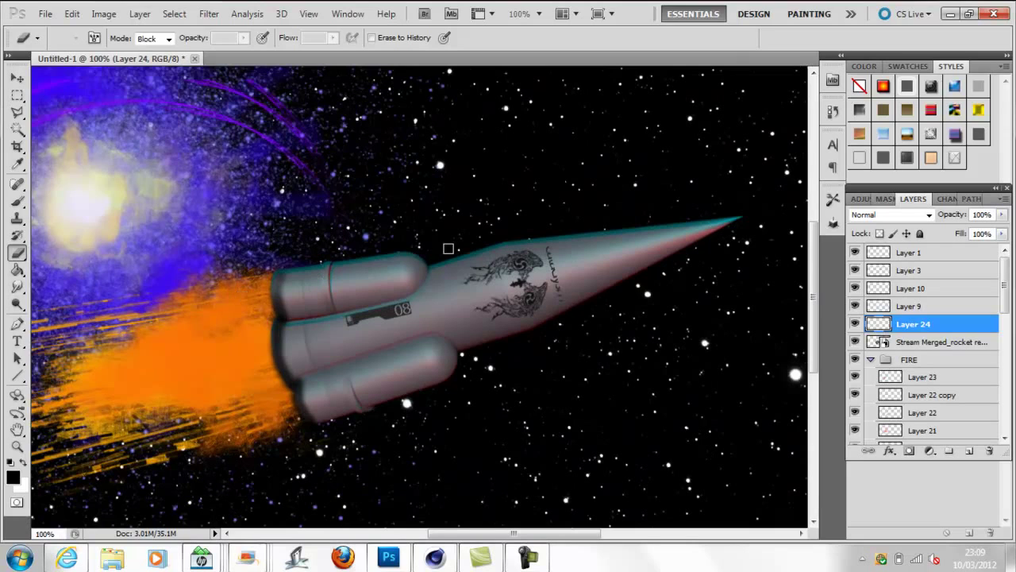
{"action": "key", "text": "ctrl+minus"}
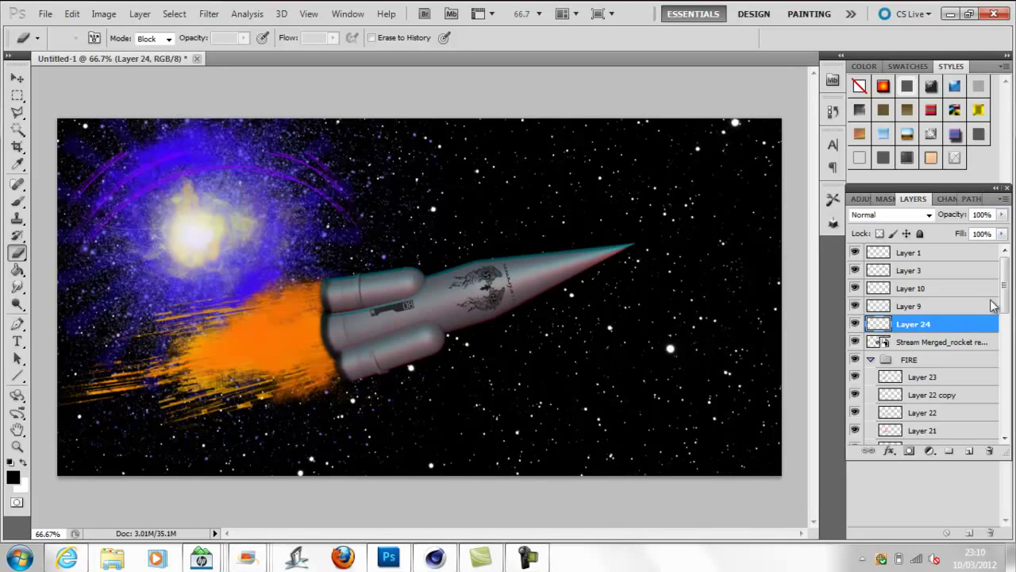
Rename the new empty group to SMOKE and add Layer 25 inside it
{"action": "scroll", "coordinate": [1005, 287], "scroll_direction": "down", "scroll_amount": 1}
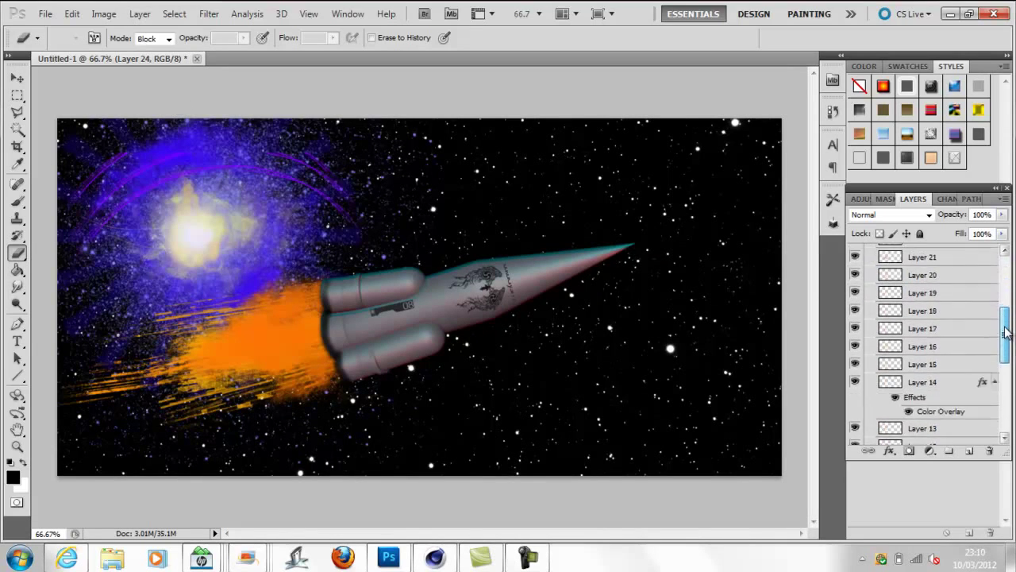
{"action": "left_click_drag", "start_coordinate": [1005, 288], "coordinate": [1005, 351]}
{"action": "left_click", "coordinate": [928, 359]}
{"action": "double_click", "coordinate": [927, 361]}
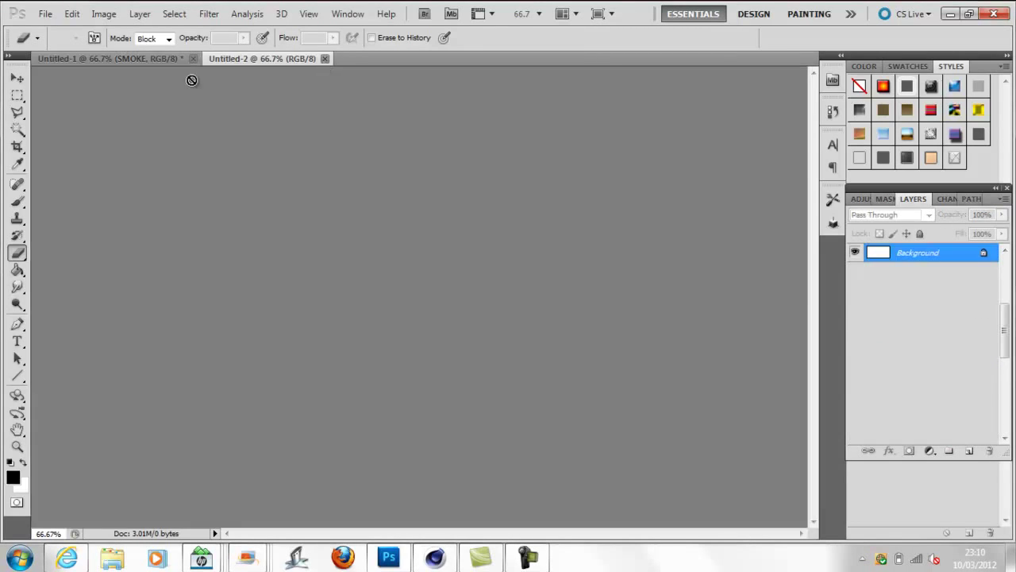
{"action": "key", "text": "Return"}
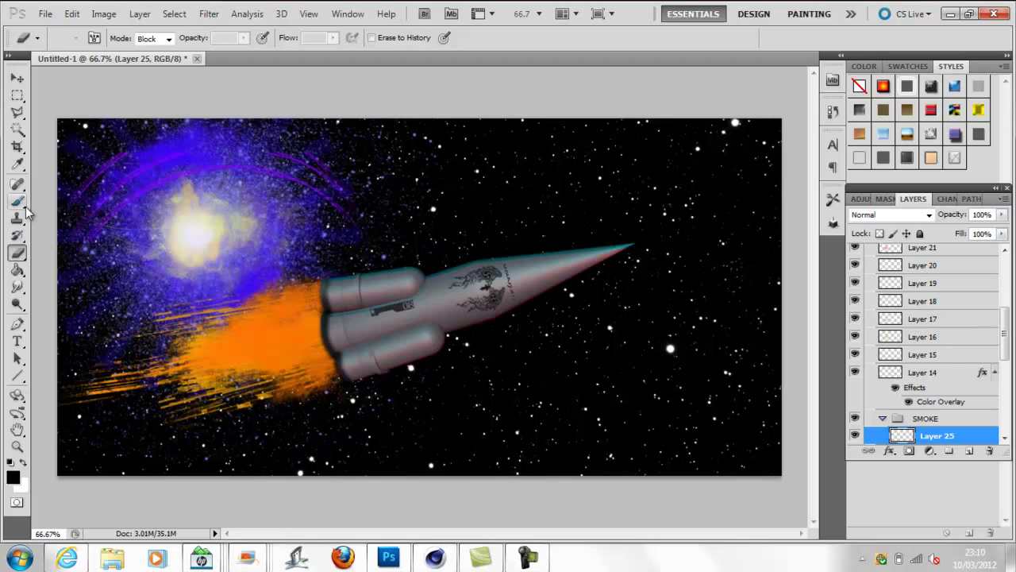
Load the stars_and_blinks_artshare brushes, pick the 1951 star-flare tip, and set white foreground
{"action": "left_click", "coordinate": [26, 205]}
{"action": "left_click", "coordinate": [76, 39]}
{"action": "left_click", "coordinate": [187, 64]}
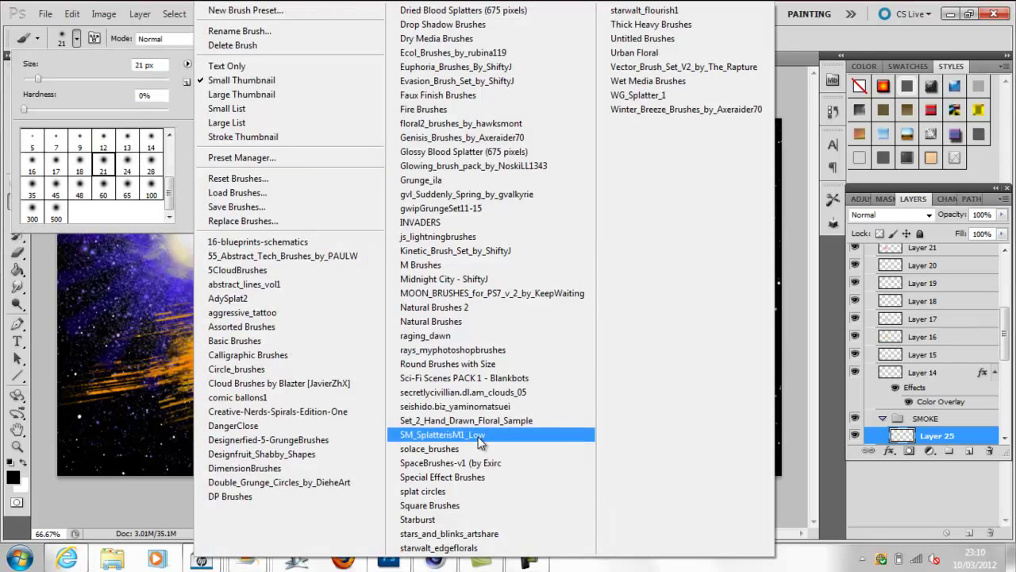
{"action": "left_click", "coordinate": [476, 534]}
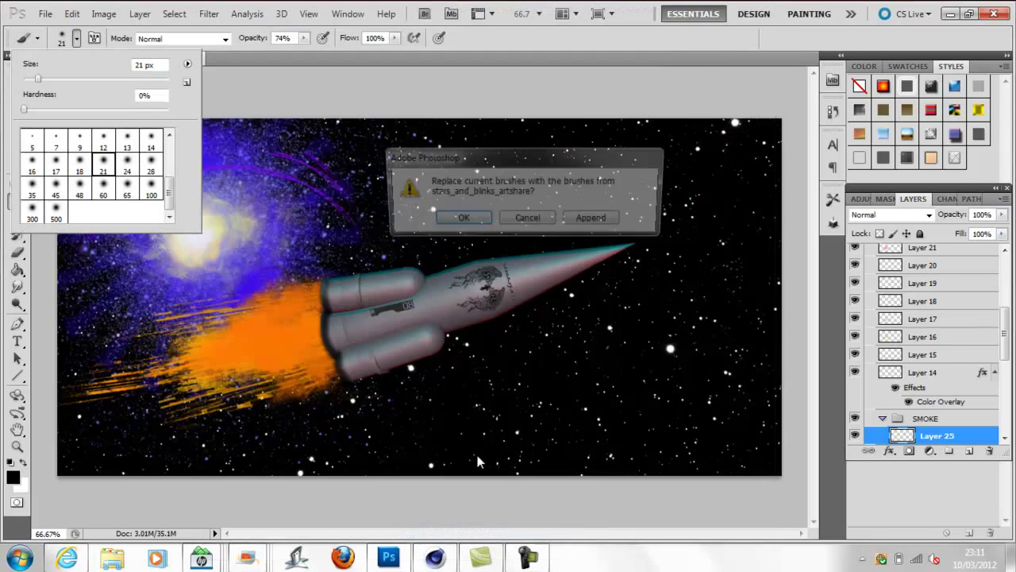
{"action": "left_click", "coordinate": [464, 216]}
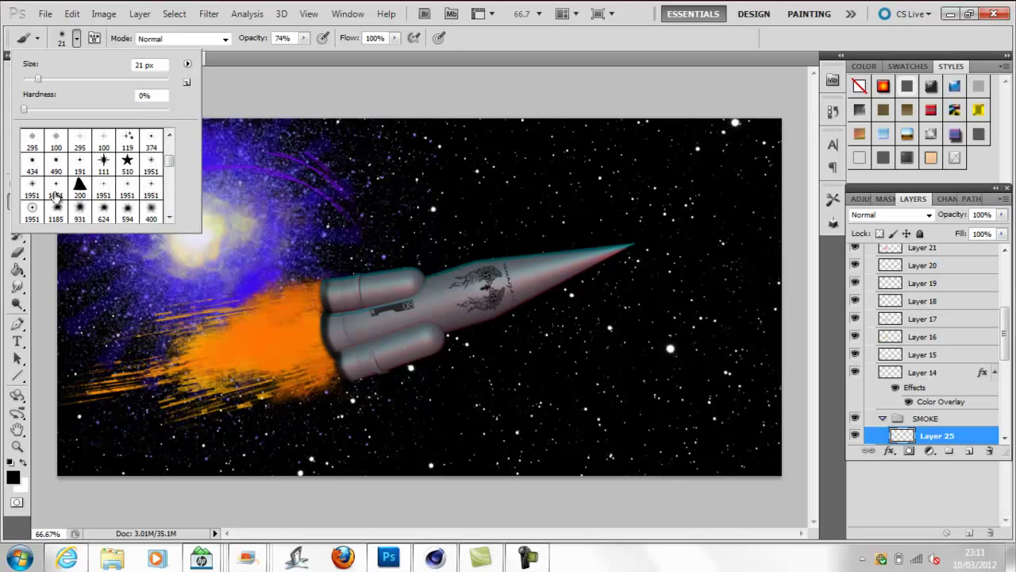
{"action": "double_click", "coordinate": [56, 191]}
{"action": "left_click", "coordinate": [13, 476]}
{"action": "left_click", "coordinate": [532, 242]}
{"action": "left_click", "coordinate": [916, 235]}
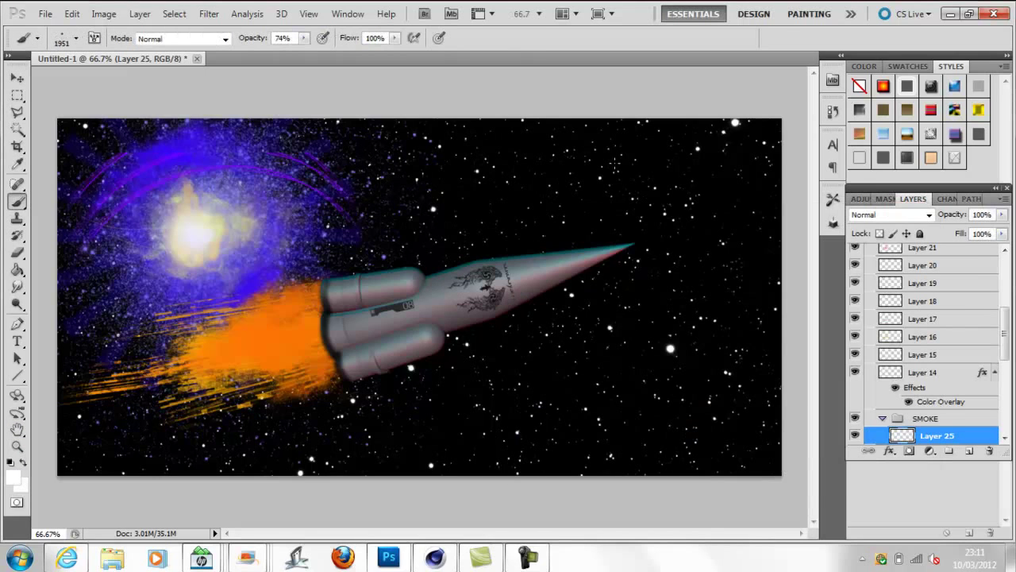
Stamp the star flare right of the rocket at 329 px and 34% opacity
{"action": "left_click", "coordinate": [615, 162]}
{"action": "key", "text": "ctrl+z"}
{"action": "left_click", "coordinate": [75, 38]}
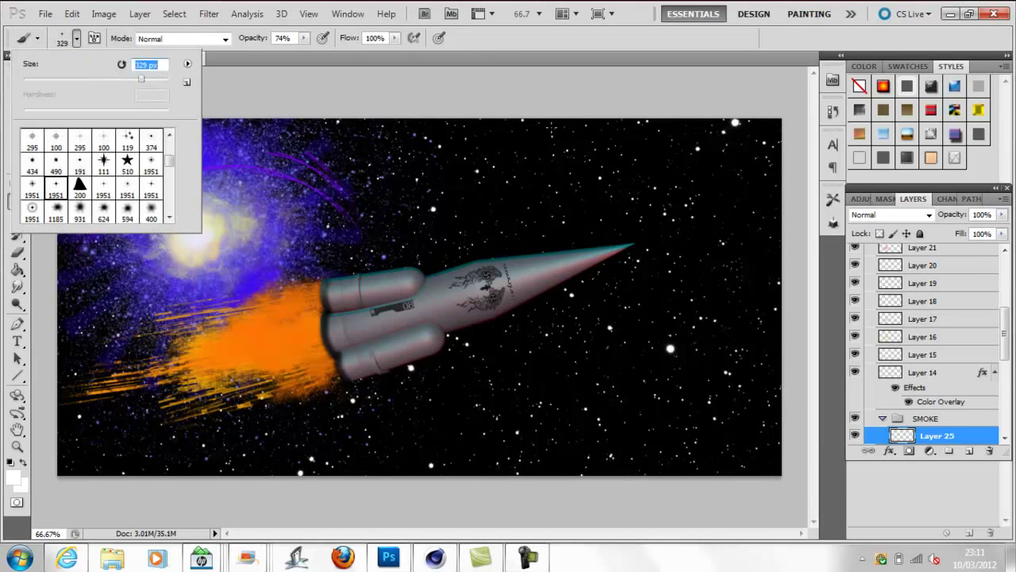
{"action": "double_click", "coordinate": [78, 182]}
{"action": "left_click", "coordinate": [688, 199]}
{"action": "key", "text": "ctrl+z"}
{"action": "left_click", "coordinate": [303, 38]}
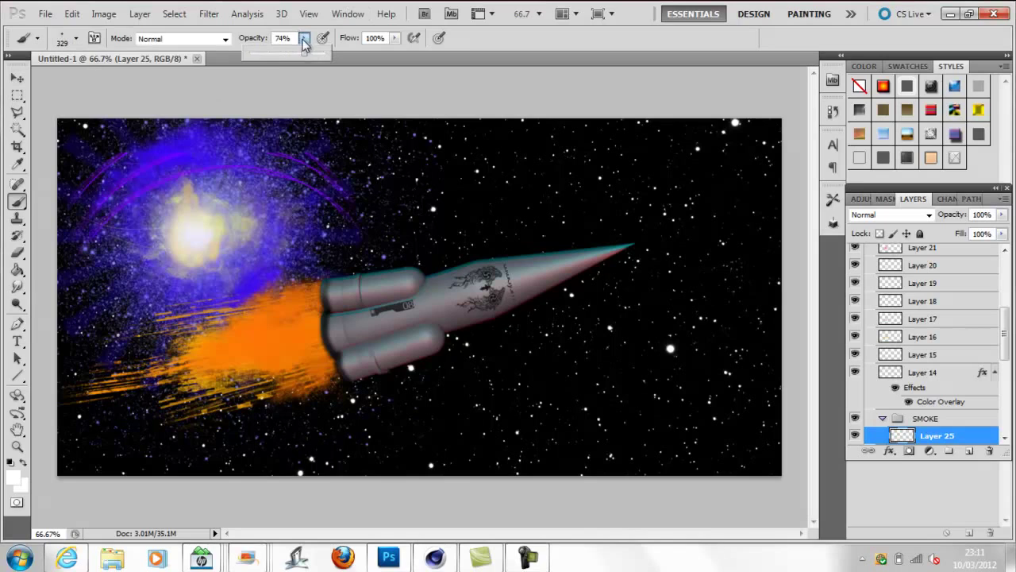
{"action": "left_click", "coordinate": [669, 347]}
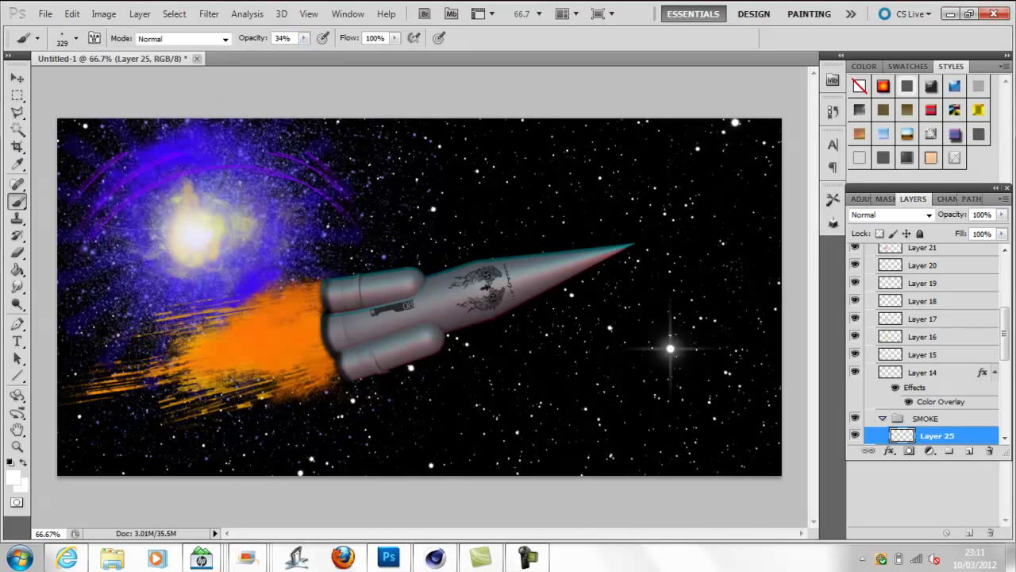
Rotate the star flare clockwise and add a copy rotated about -16°
{"action": "key", "text": "t"}
{"action": "key", "text": "ctrl+t"}
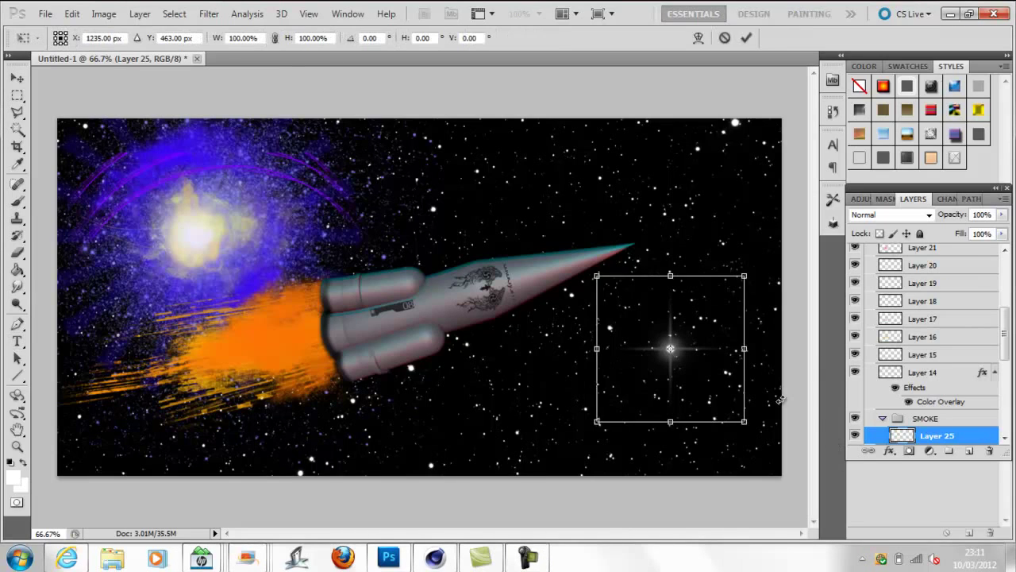
{"action": "left_click_drag", "start_coordinate": [761, 433], "coordinate": [734, 446]}
{"action": "key", "text": "ctrl+j"}
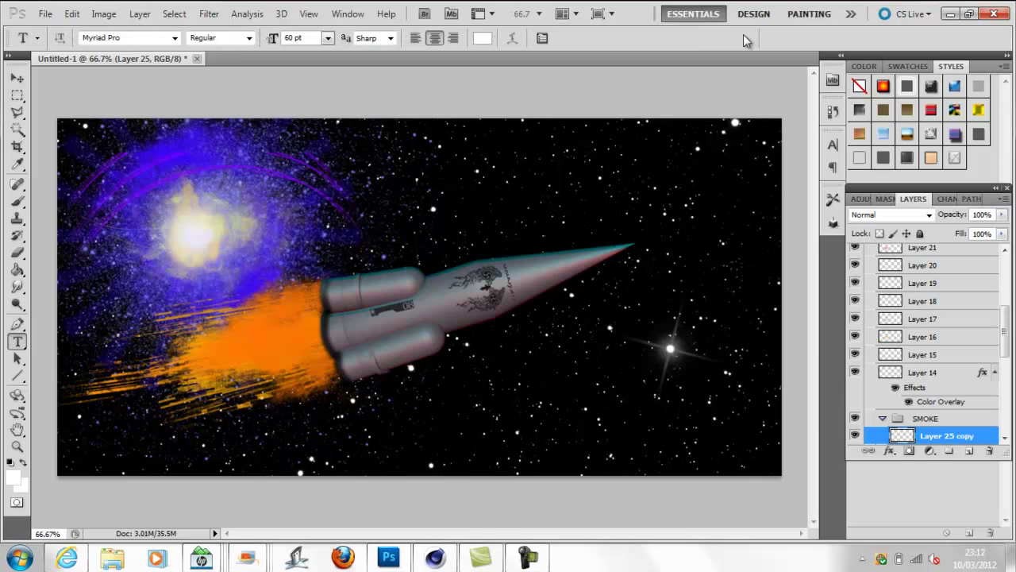
{"action": "key", "text": "ctrl+t"}
{"action": "left_click_drag", "start_coordinate": [754, 267], "coordinate": [722, 240]}
{"action": "key", "text": "Return"}
Add two more rotated copies of the star flare, the last at about -23°
{"action": "key", "text": "ctrl+j"}
{"action": "key", "text": "ctrl+t"}
{"action": "key", "text": "Return"}
{"action": "key", "text": "ctrl+j"}
{"action": "key", "text": "ctrl+t"}
{"action": "left_click_drag", "start_coordinate": [758, 274], "coordinate": [722, 245]}
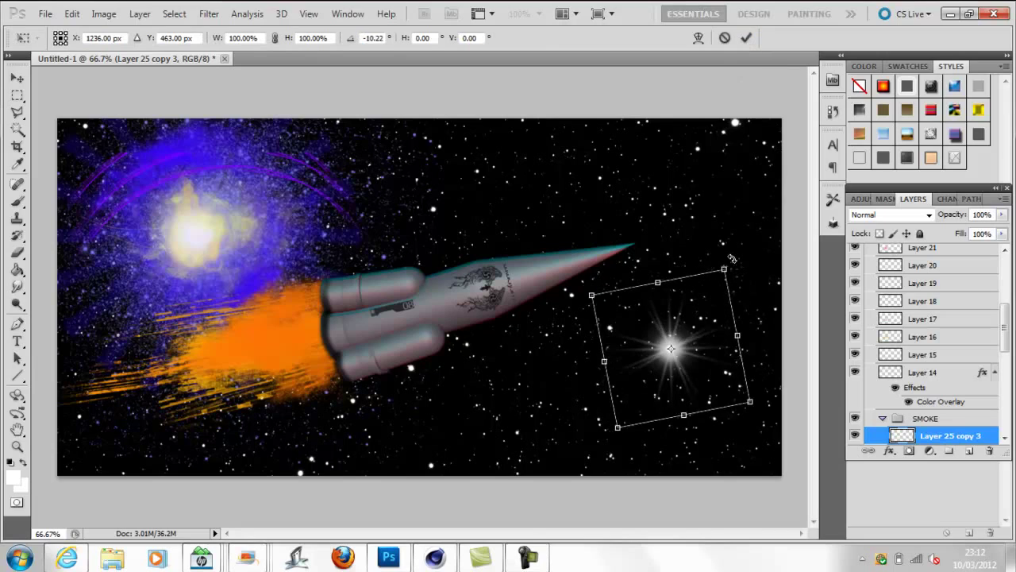
{"action": "left_click", "coordinate": [748, 39]}
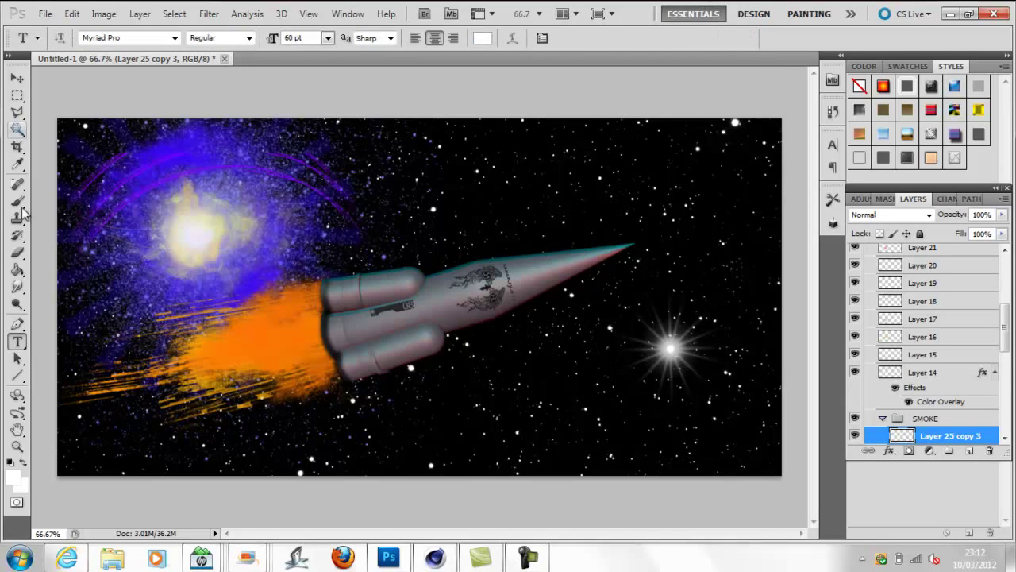
Switch to the eraser in Brush mode and adjust its opacity
{"action": "left_click", "coordinate": [16, 253]}
{"action": "left_click", "coordinate": [154, 38]}
{"action": "left_click", "coordinate": [159, 49]}
{"action": "left_click", "coordinate": [243, 38]}
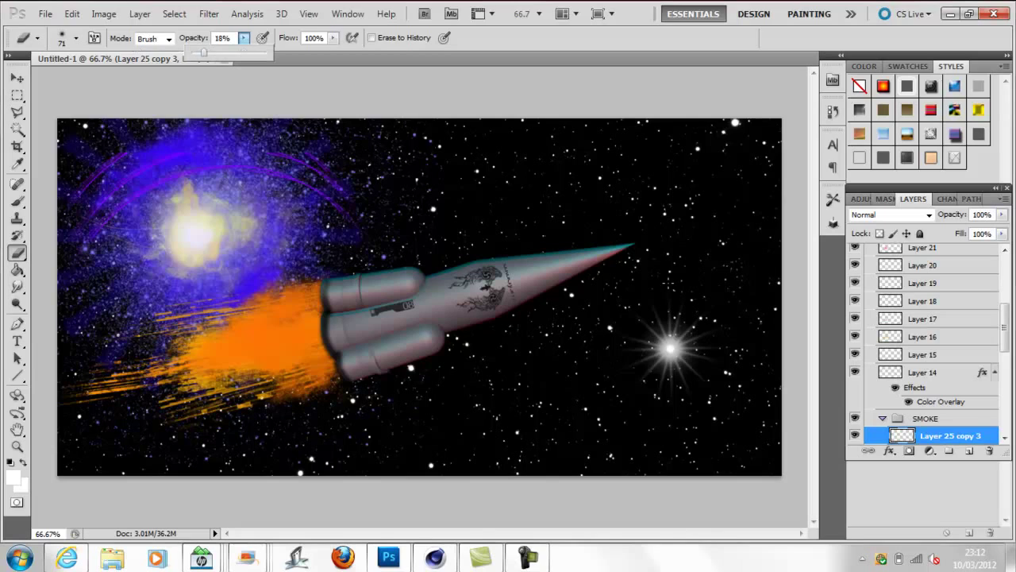
Check the eraser size and step down through Layer 25 copy 2, Layer 25 copy and Layer 25
{"action": "left_click", "coordinate": [76, 39]}
{"action": "key", "text": "Return"}
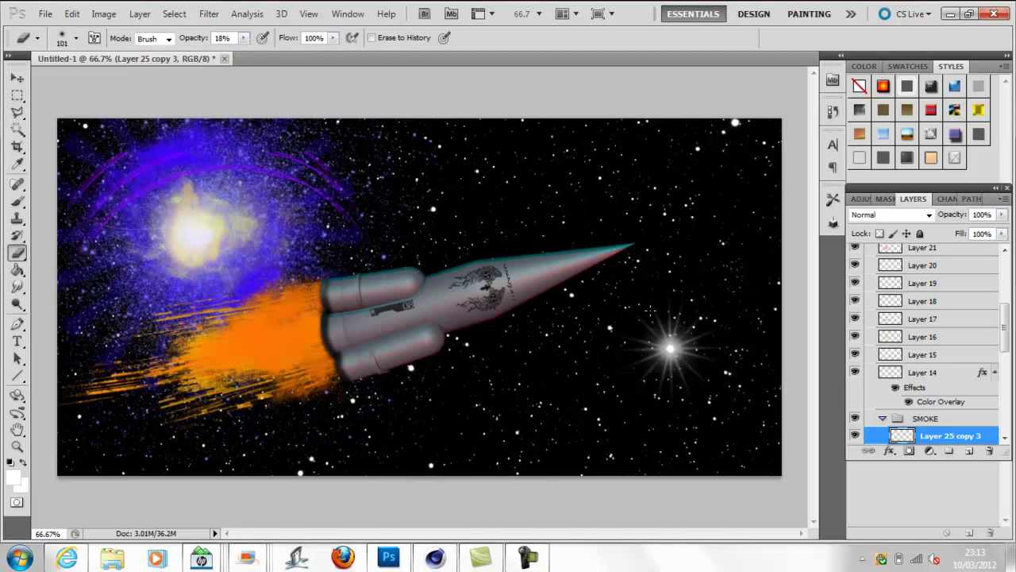
{"action": "scroll", "coordinate": [1006, 317], "scroll_direction": "down", "scroll_amount": 3}
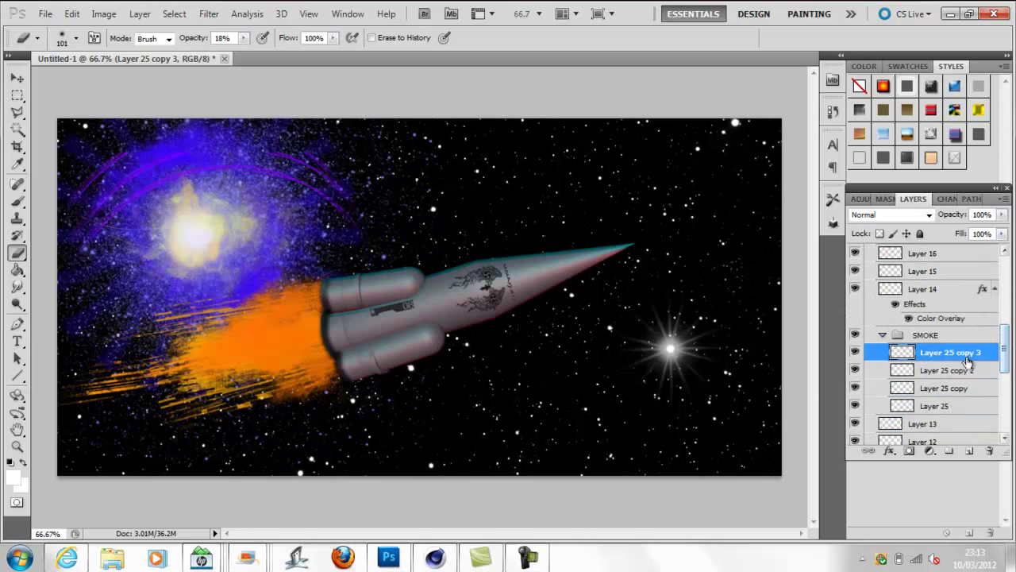
{"action": "key", "text": "alt+bracketleft"}
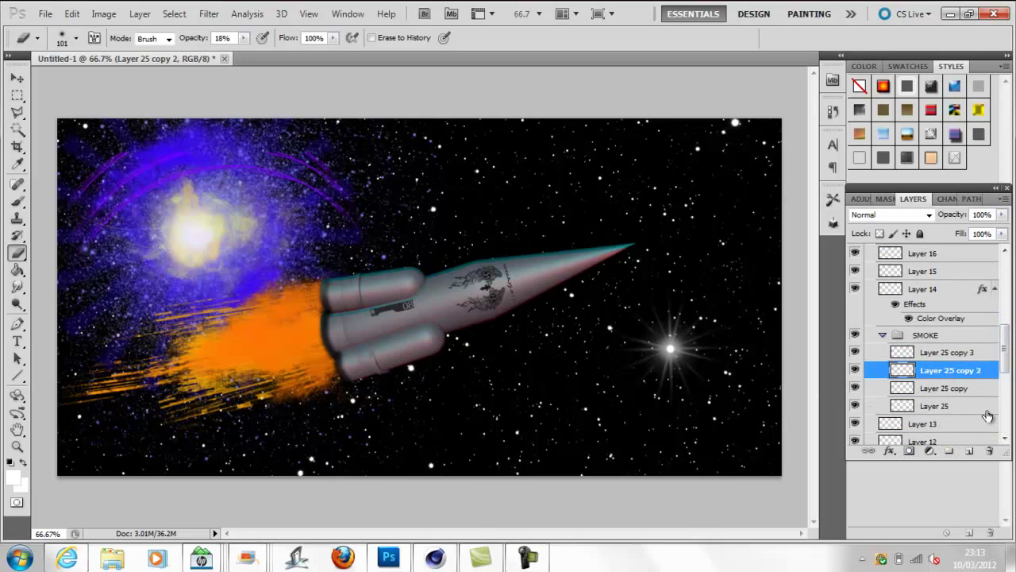
{"action": "key", "text": "alt+bracketleft"}
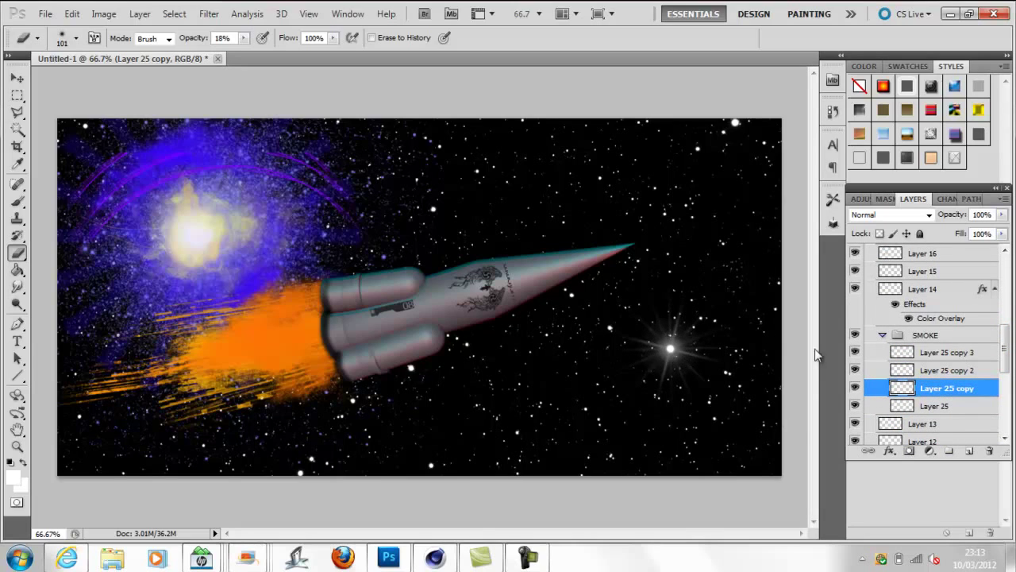
{"action": "key", "text": "alt+bracketleft"}
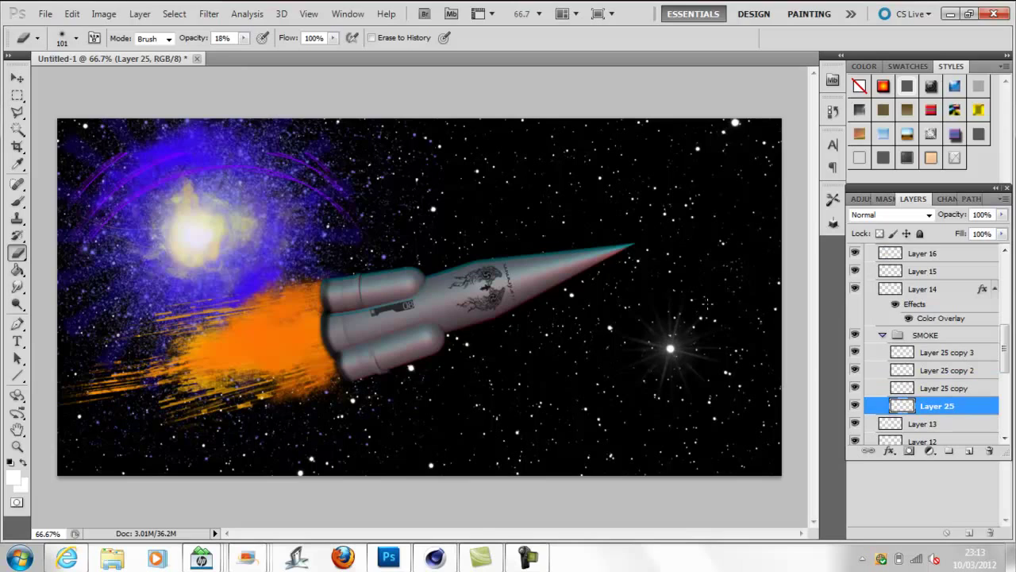
Rename the star group to STAR, create a new SMOKE group, and add Layer 26 in it
{"action": "left_click", "coordinate": [905, 337]}
{"action": "double_click", "coordinate": [921, 336]}
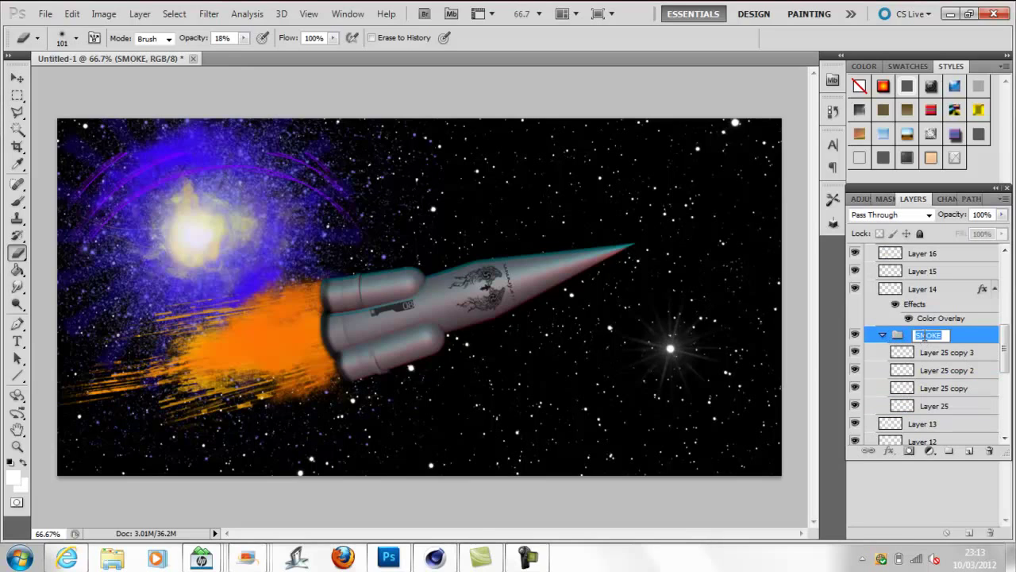
{"action": "type", "text": "STAR"}
{"action": "key", "text": "Return"}
{"action": "left_click", "coordinate": [948, 451]}
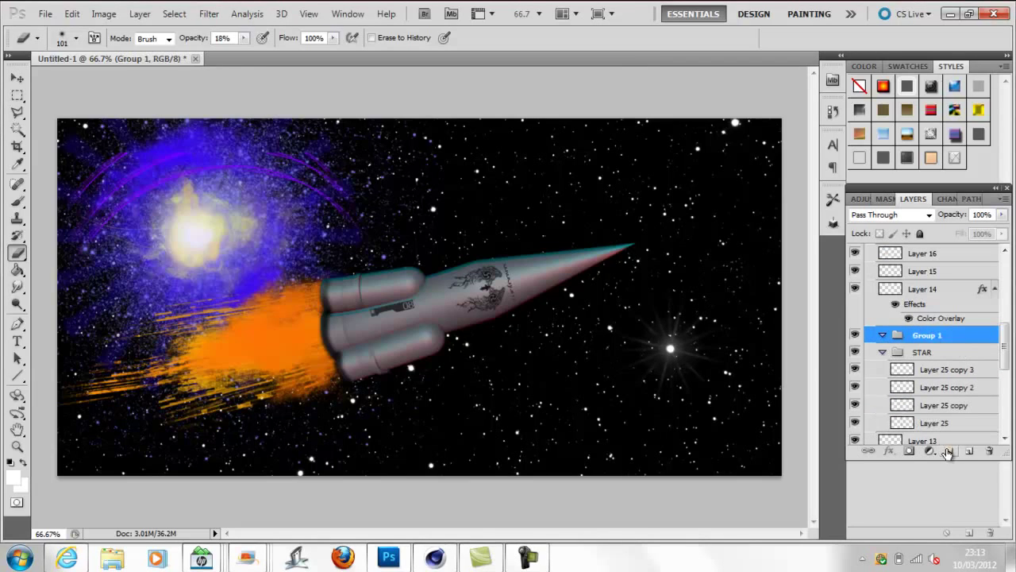
{"action": "type", "text": "SMOKE"}
{"action": "key", "text": "Return"}
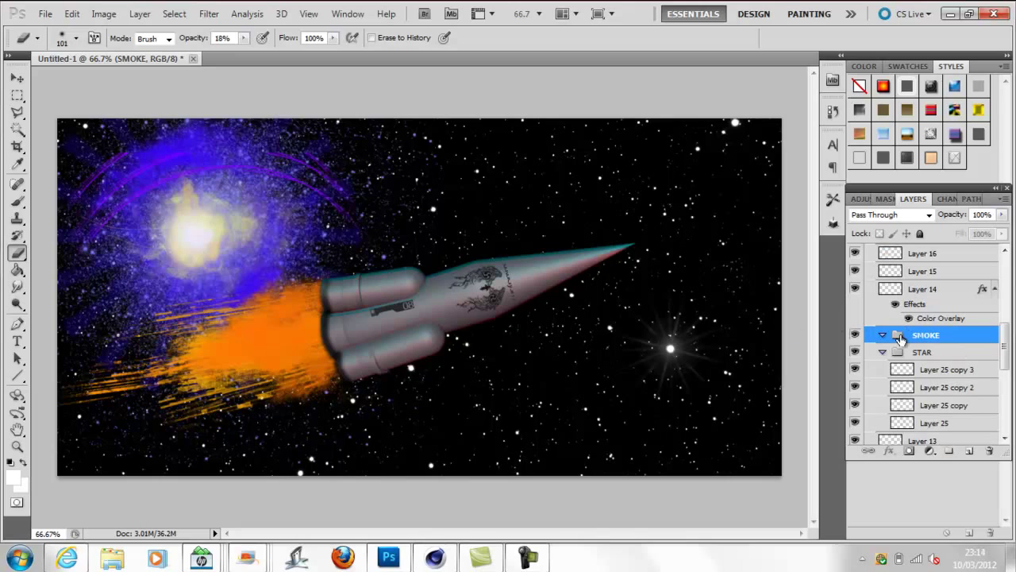
{"action": "left_click", "coordinate": [969, 450]}
{"action": "key", "text": "b"}
{"action": "left_click", "coordinate": [75, 38]}
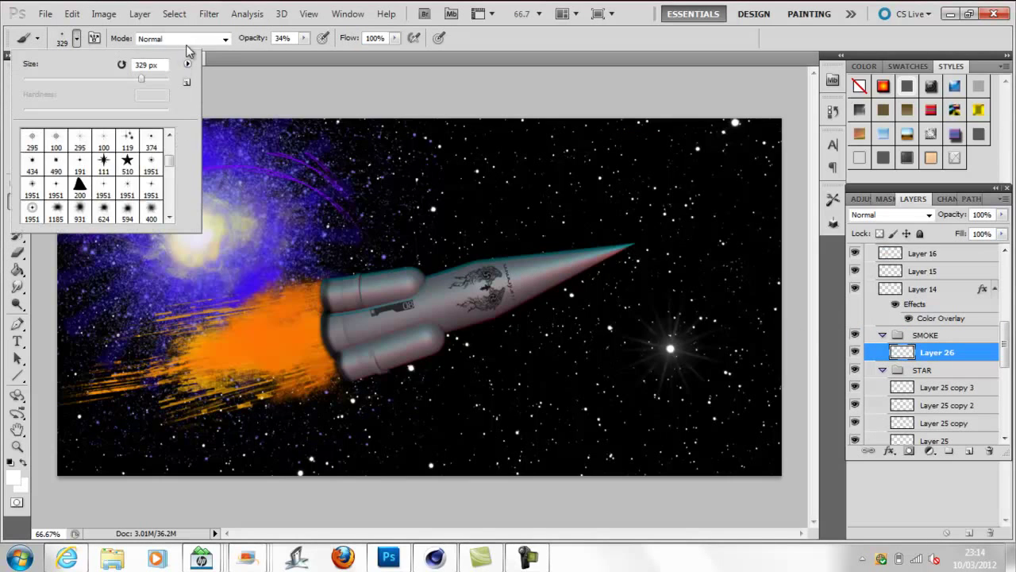
Replace the current brushes with the Urban Floral brush set
{"action": "scroll", "coordinate": [170, 175], "scroll_direction": "down", "scroll_amount": 5}
{"action": "left_click", "coordinate": [187, 63]}
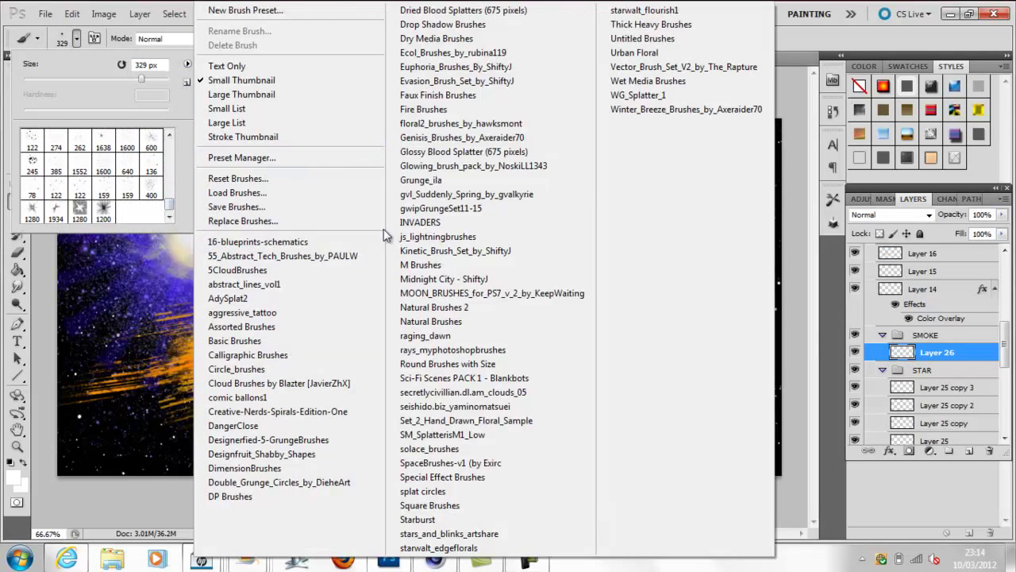
{"action": "left_click", "coordinate": [634, 52]}
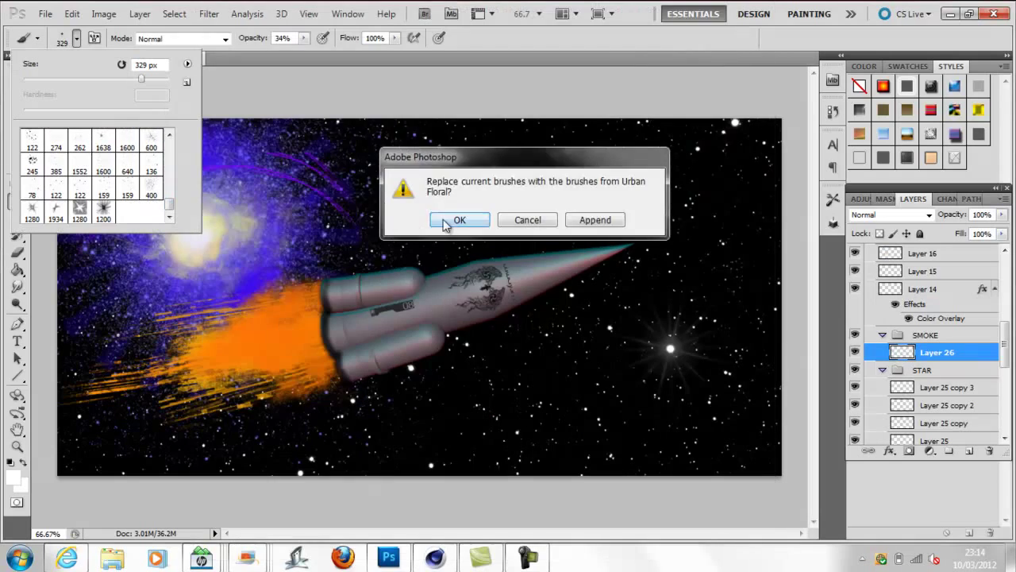
{"action": "left_click", "coordinate": [460, 220]}
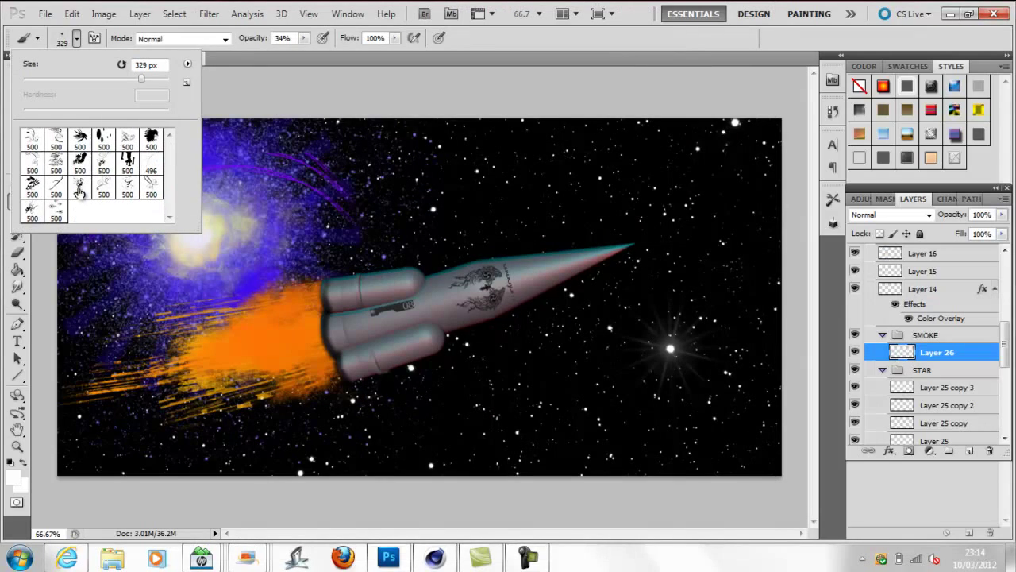
Start loading a brush file, browsing the 64-bit Photoshop CS5.1 Presets > Brushes folder
{"action": "left_click", "coordinate": [188, 63]}
{"action": "left_click", "coordinate": [281, 190]}
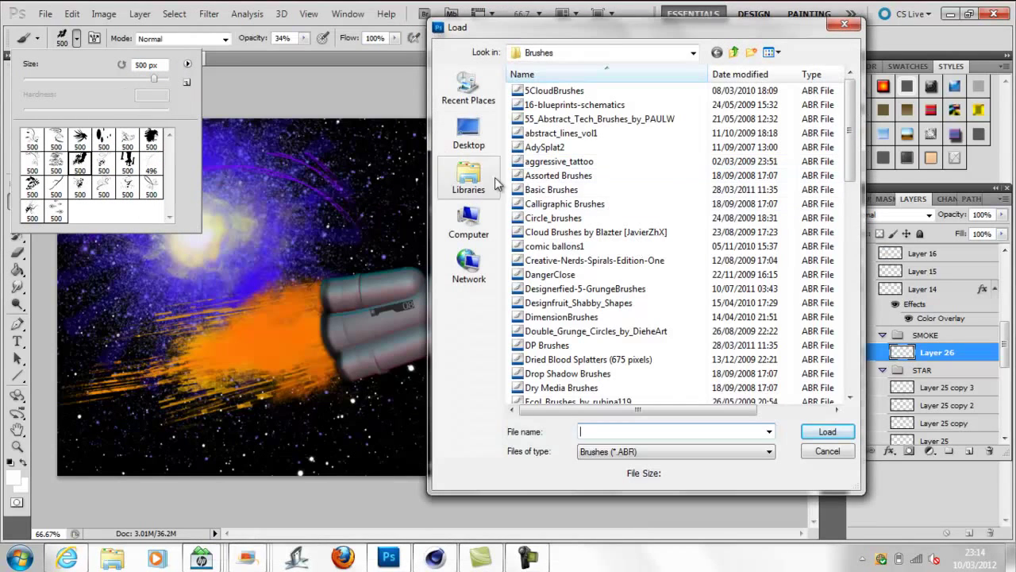
{"action": "left_click", "coordinate": [467, 222]}
{"action": "double_click", "coordinate": [592, 115]}
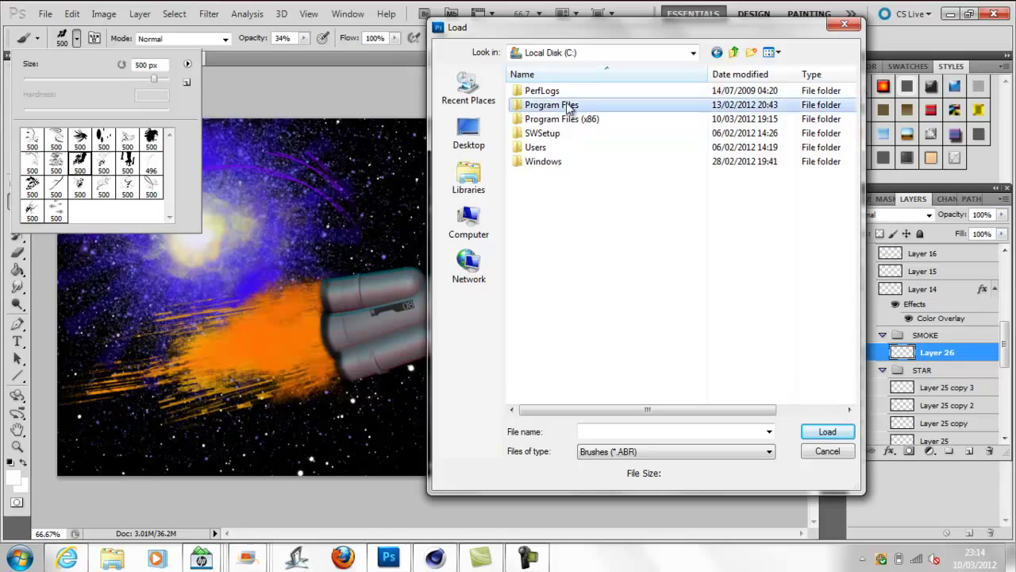
{"action": "double_click", "coordinate": [568, 104]}
{"action": "double_click", "coordinate": [538, 90]}
{"action": "double_click", "coordinate": [567, 119]}
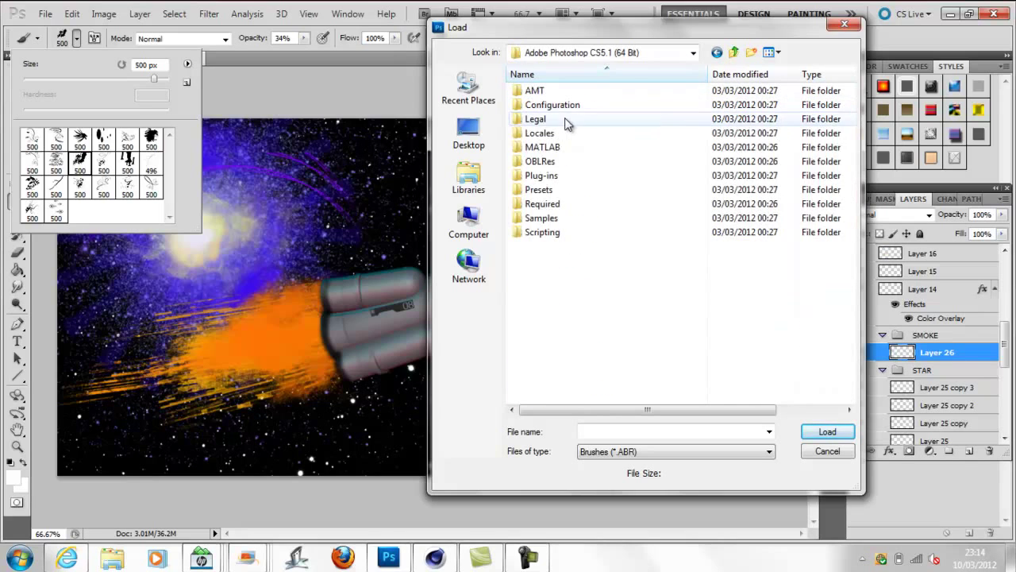
{"action": "double_click", "coordinate": [558, 173]}
{"action": "left_click", "coordinate": [717, 53]}
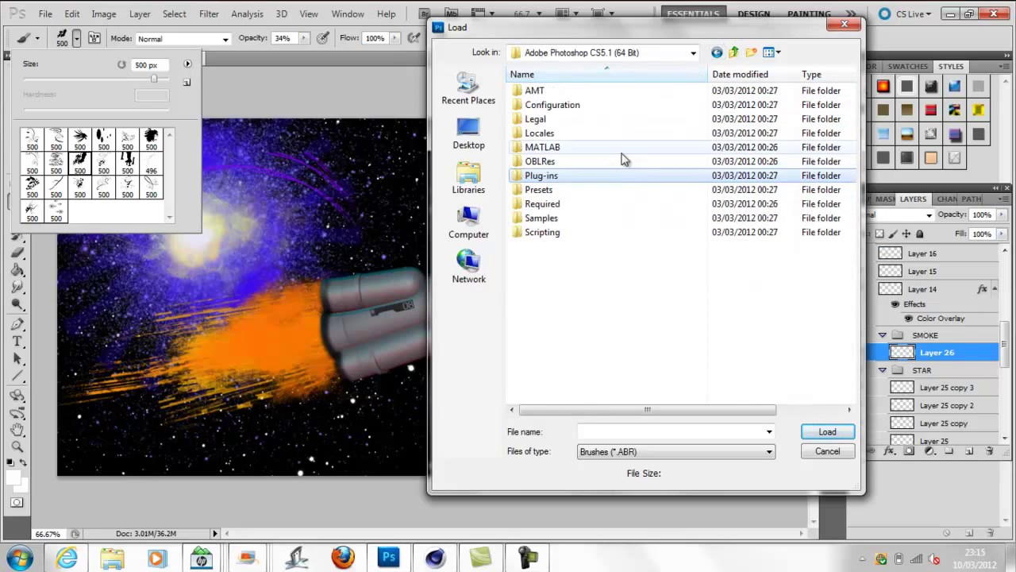
{"action": "double_click", "coordinate": [539, 189]}
{"action": "double_click", "coordinate": [539, 118]}
{"action": "mouse_move", "coordinate": [849, 108]}
{"action": "left_mouse_down"}
{"action": "mouse_move", "coordinate": [842, 309]}
{"action": "mouse_move", "coordinate": [843, 262]}
{"action": "left_mouse_up"}
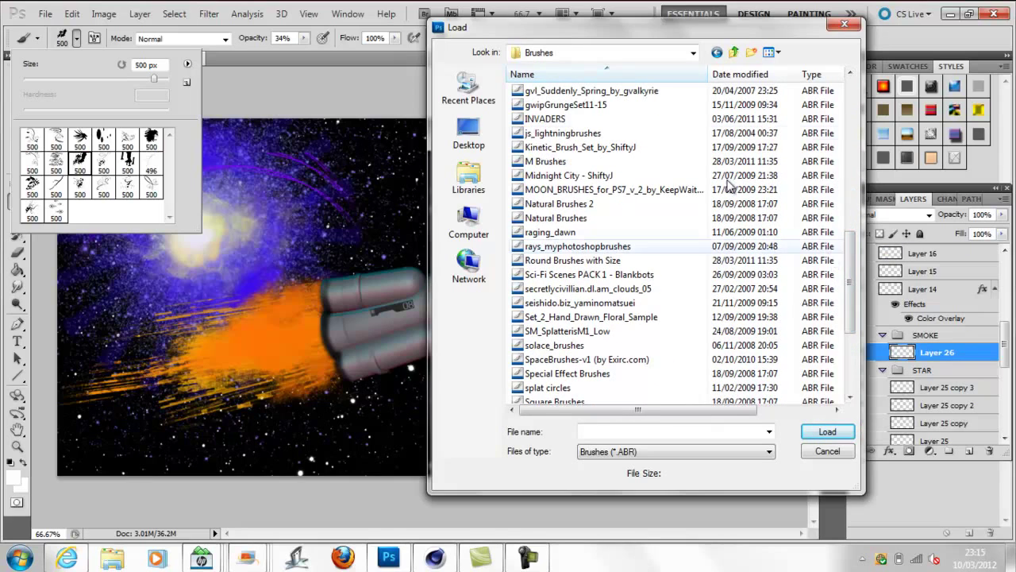
Load the smoke ink brushes from Program Files (x86) Adobe Photoshop CS5.1 Presets > Brushes
{"action": "left_click", "coordinate": [717, 52]}
{"action": "left_click", "coordinate": [716, 53]}
{"action": "left_click", "coordinate": [717, 52]}
{"action": "left_click", "coordinate": [717, 53]}
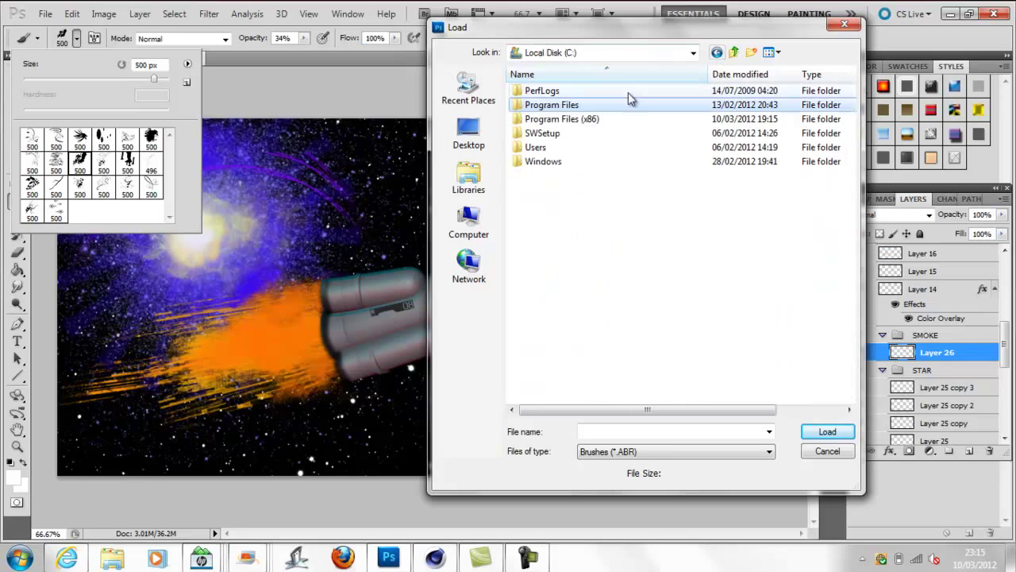
{"action": "double_click", "coordinate": [560, 118]}
{"action": "double_click", "coordinate": [539, 91]}
{"action": "double_click", "coordinate": [564, 272]}
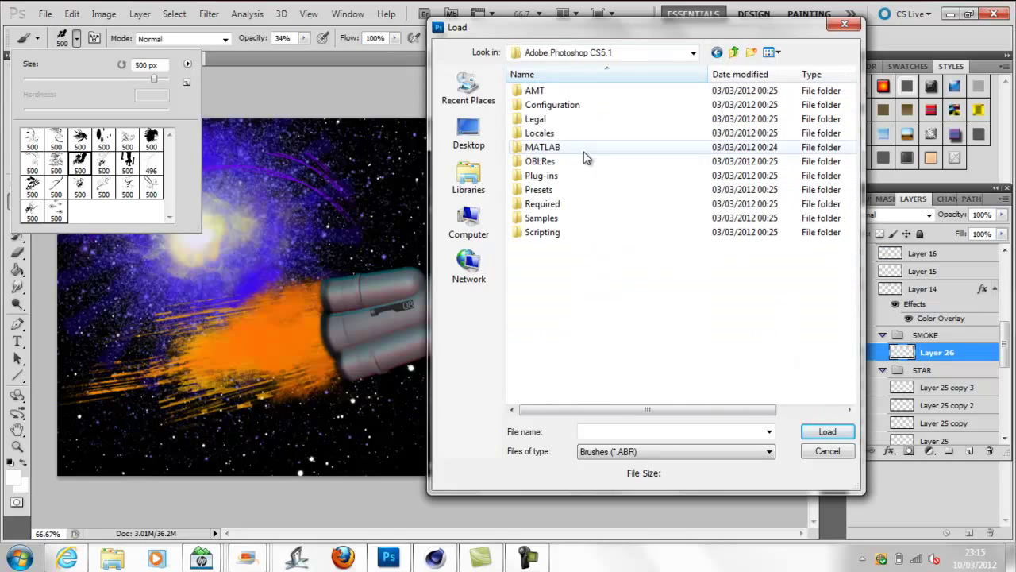
{"action": "double_click", "coordinate": [540, 189]}
{"action": "double_click", "coordinate": [547, 119]}
{"action": "double_click", "coordinate": [549, 247]}
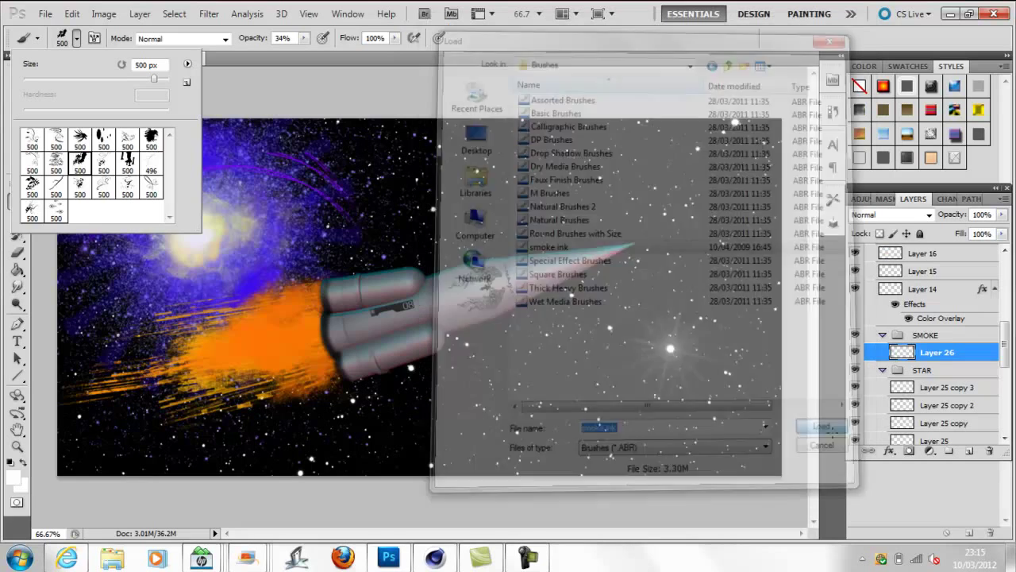
{"action": "scroll", "coordinate": [169, 183], "scroll_direction": "down", "scroll_amount": 1}
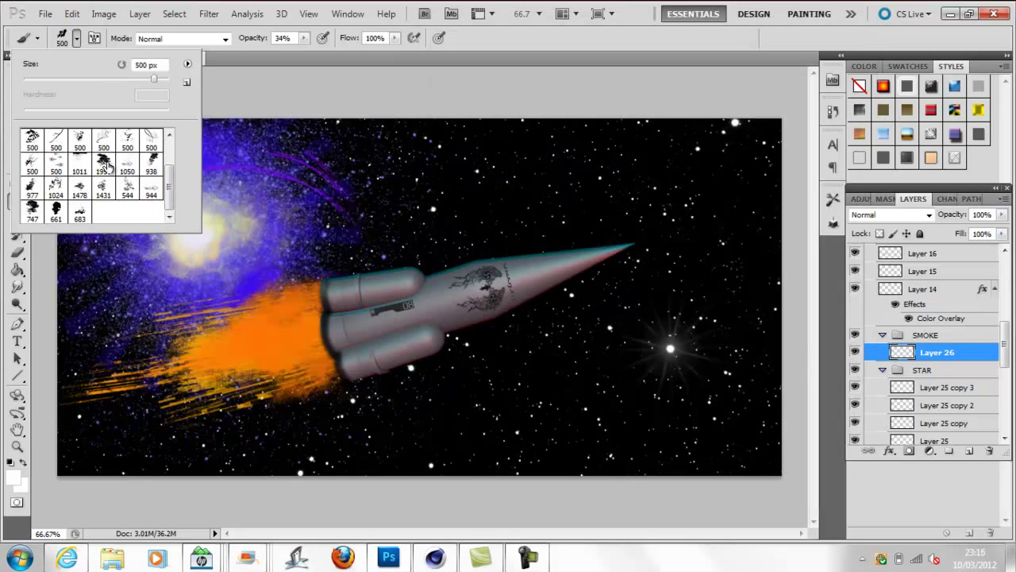
Stamp grey smoke behind the rocket using the 661 smoke brush
{"action": "left_click", "coordinate": [56, 210]}
{"action": "left_click", "coordinate": [12, 476]}
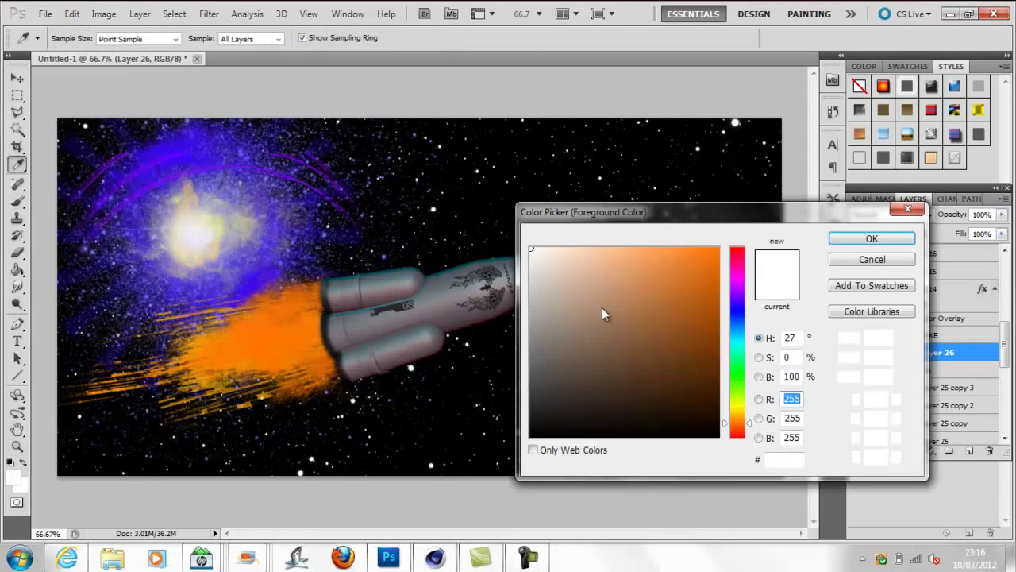
{"action": "left_click", "coordinate": [538, 307]}
{"action": "left_click", "coordinate": [892, 233]}
{"action": "left_click", "coordinate": [389, 238]}
Rotate the smoke to about 79 degrees, narrow it and trail it under the flame
{"action": "key", "text": "ctrl+t"}
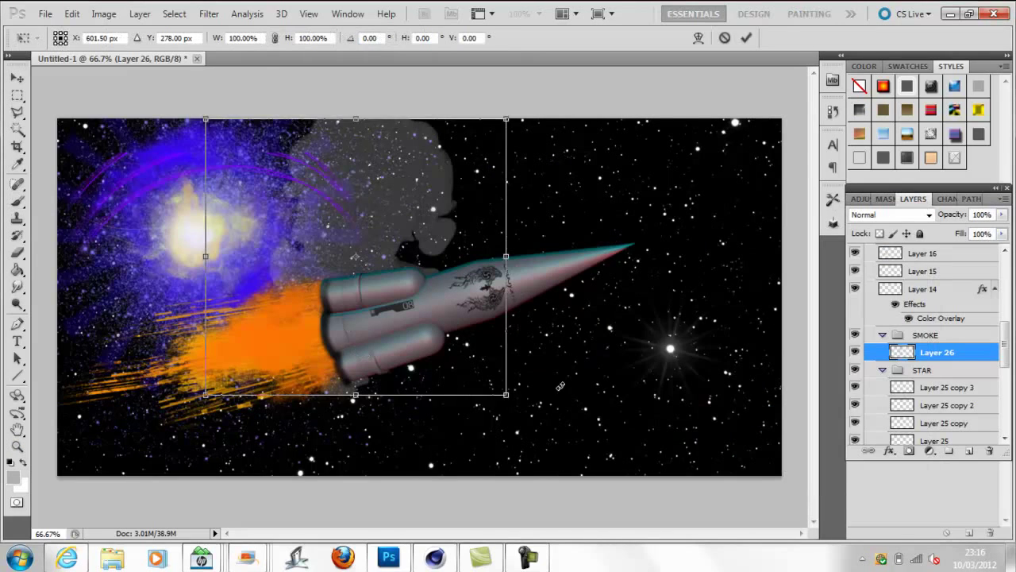
{"action": "mouse_move", "coordinate": [205, 408]}
{"action": "left_mouse_down"}
{"action": "mouse_move", "coordinate": [223, 393]}
{"action": "mouse_move", "coordinate": [261, 422]}
{"action": "left_mouse_up"}
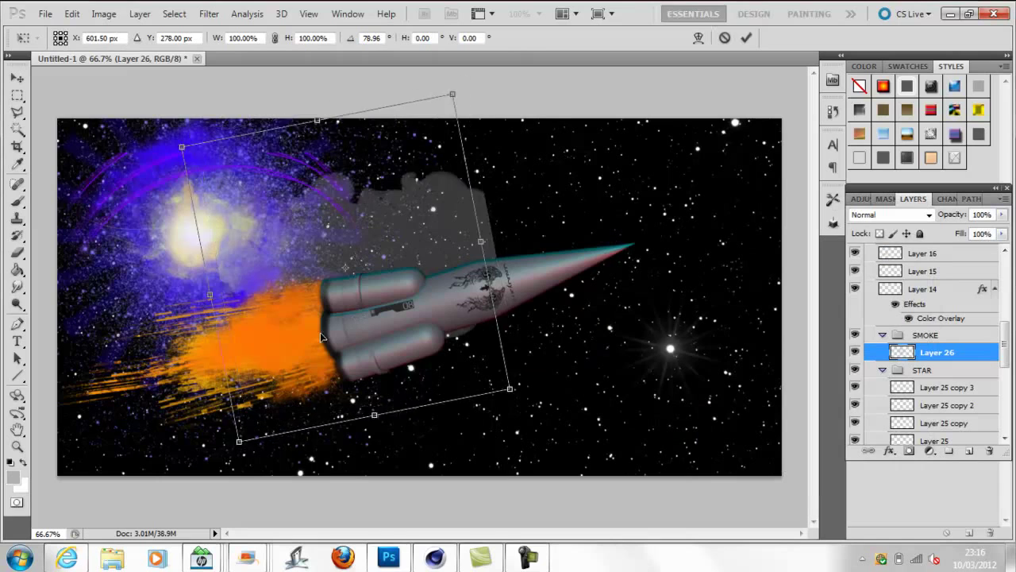
{"action": "left_click_drag", "start_coordinate": [381, 238], "coordinate": [280, 316]}
{"action": "left_click_drag", "start_coordinate": [363, 162], "coordinate": [355, 205]}
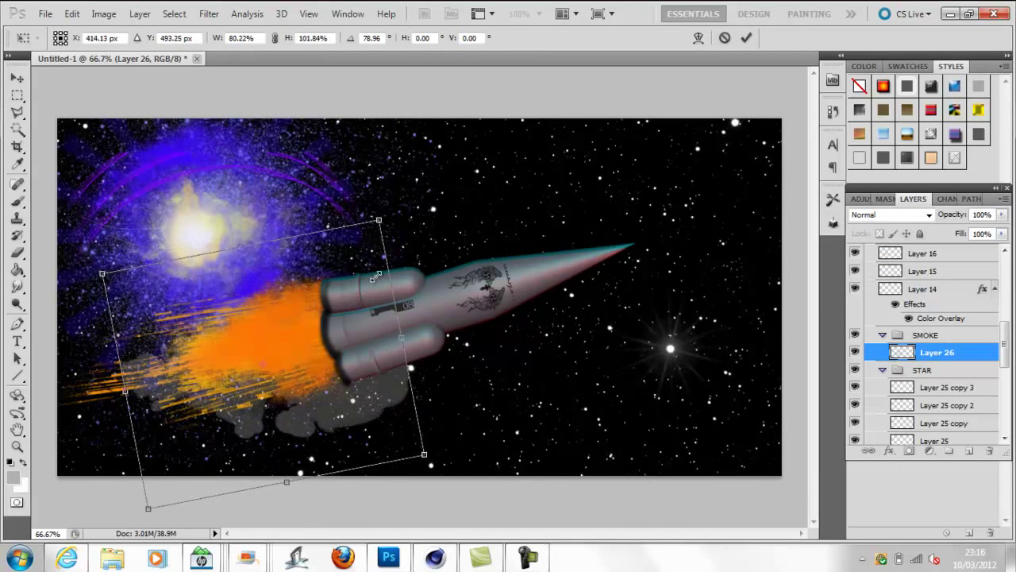
{"action": "left_click_drag", "start_coordinate": [357, 294], "coordinate": [346, 304]}
{"action": "left_click_drag", "start_coordinate": [356, 205], "coordinate": [349, 223]}
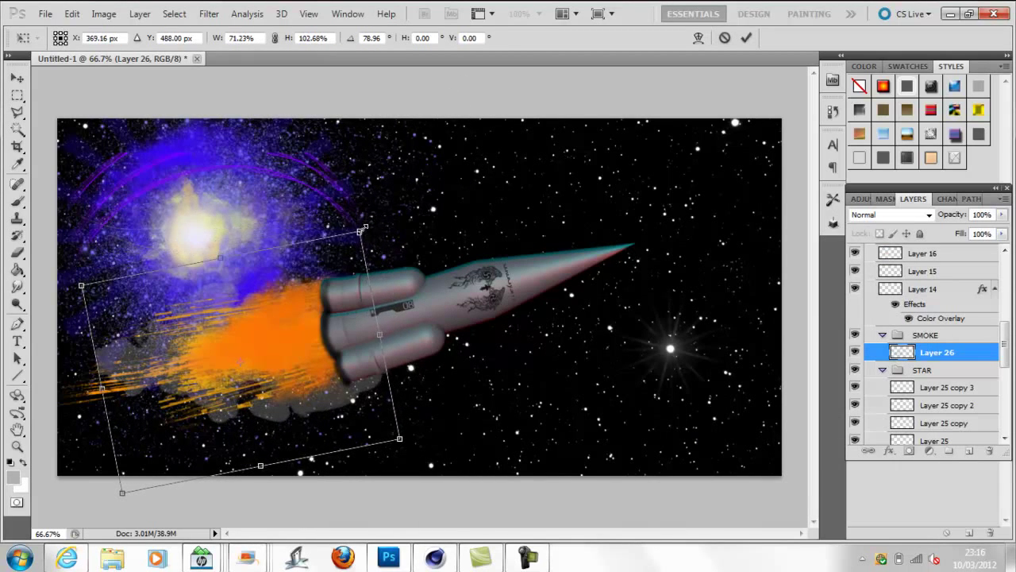
{"action": "mouse_move", "coordinate": [347, 304]}
{"action": "left_mouse_down"}
{"action": "mouse_move", "coordinate": [332, 318]}
{"action": "mouse_move", "coordinate": [323, 312]}
{"action": "left_mouse_up"}
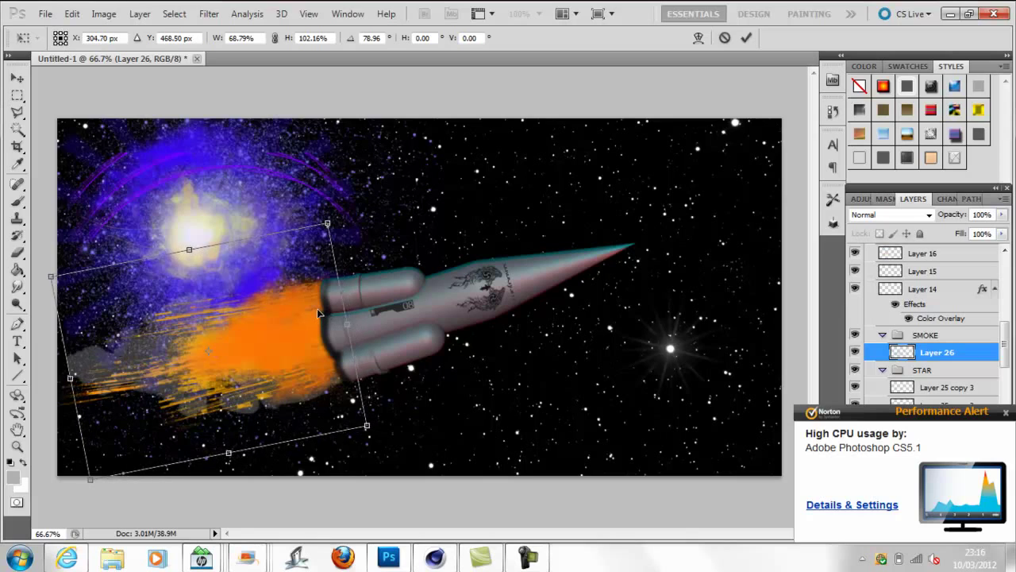
{"action": "key", "text": "Return"}
Set brush opacity to 67% and the smoke layer's opacity to 32%
{"action": "key", "text": "b"}
{"action": "left_click", "coordinate": [304, 38]}
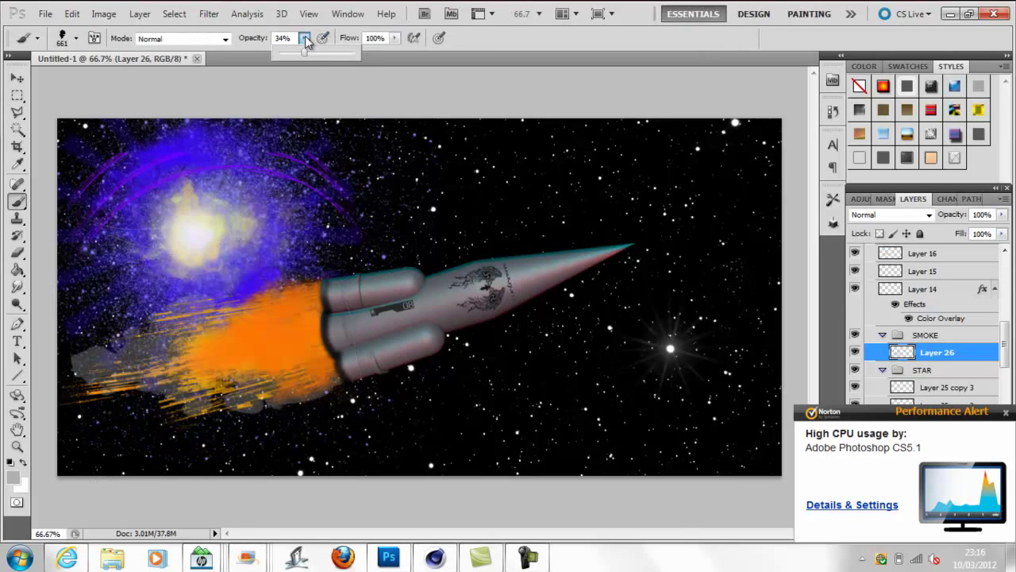
{"action": "left_click_drag", "start_coordinate": [286, 55], "coordinate": [329, 52]}
{"action": "left_click", "coordinate": [1002, 214]}
{"action": "left_click_drag", "start_coordinate": [982, 229], "coordinate": [950, 228]}
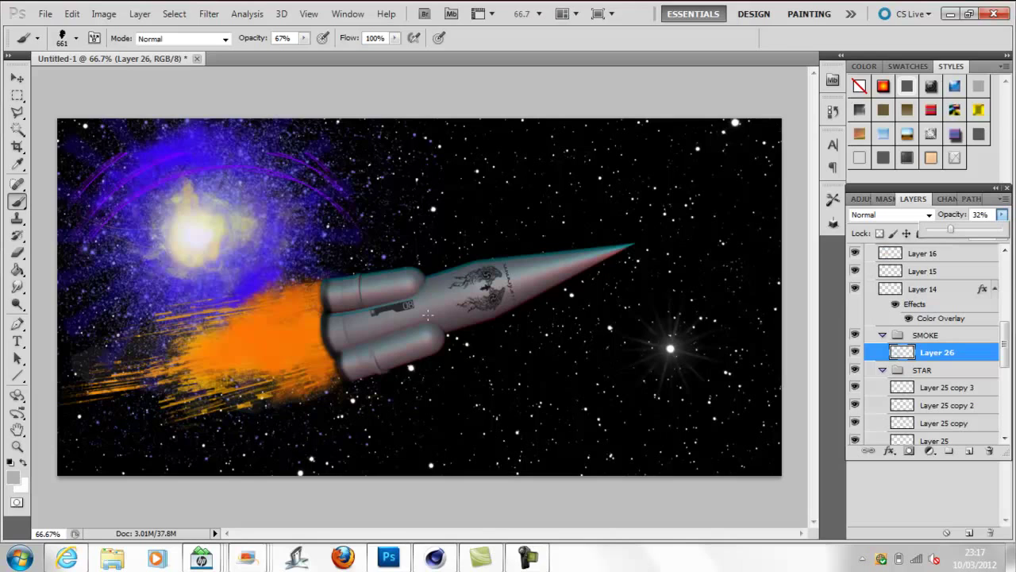
{"action": "left_click_drag", "start_coordinate": [1005, 334], "coordinate": [1004, 290]}
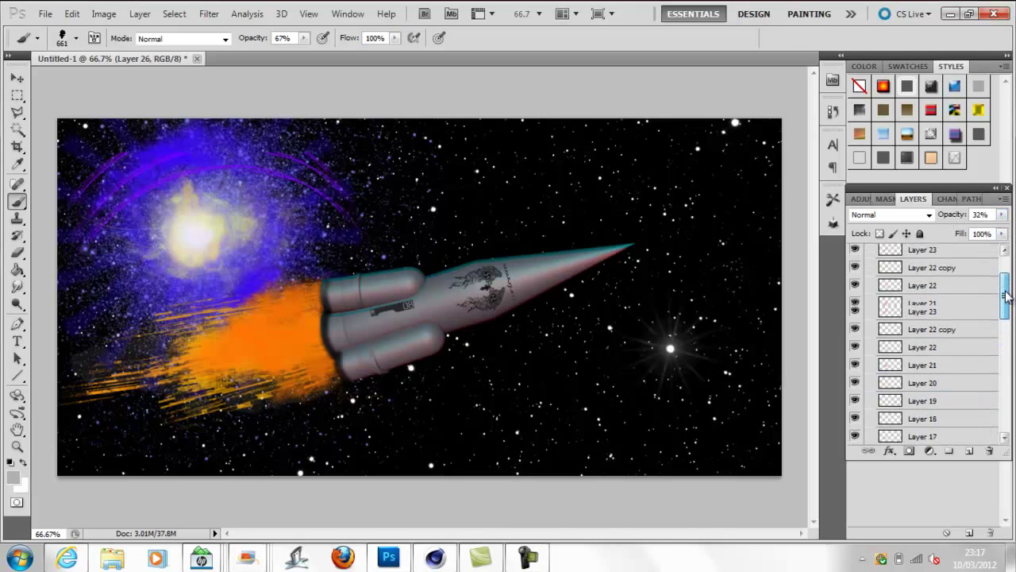
Add a new FIRE-group layer and paint red strokes near the exhaust with a 500 px brush
{"action": "left_click", "coordinate": [939, 321]}
{"action": "key", "text": "ctrl+shift+alt+n"}
{"action": "left_click", "coordinate": [76, 38]}
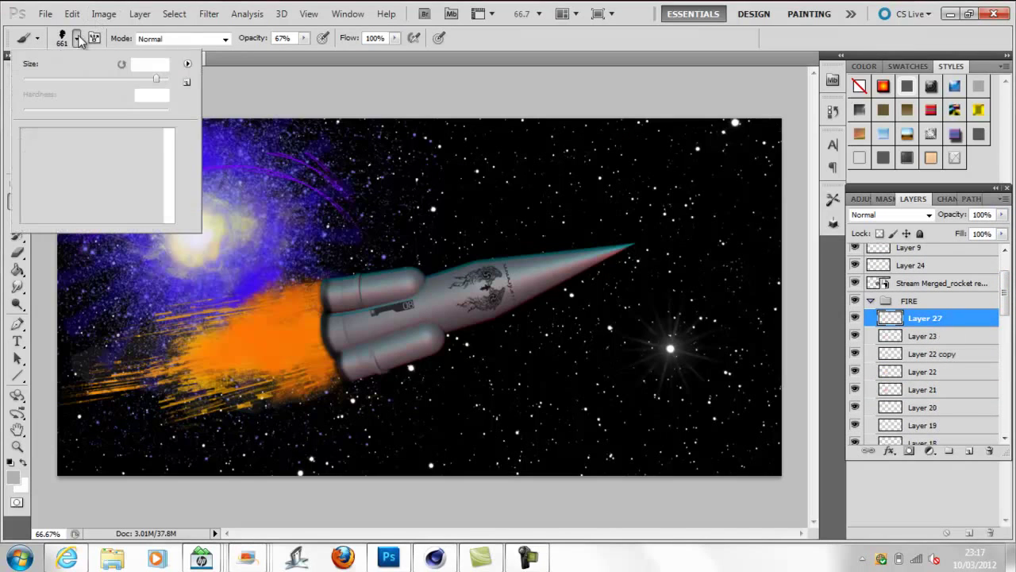
{"action": "left_click", "coordinate": [32, 165]}
{"action": "left_click", "coordinate": [13, 478]}
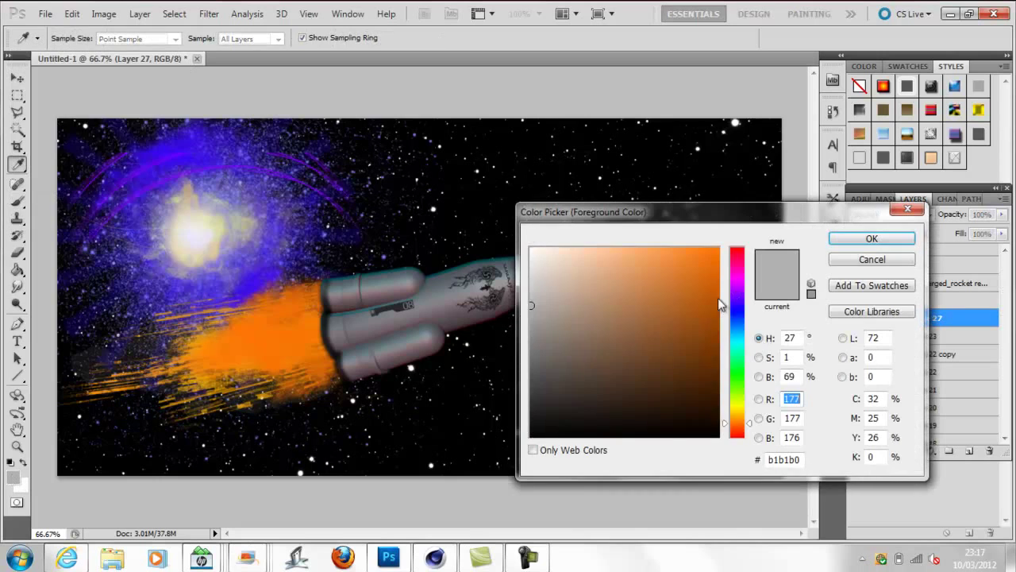
{"action": "left_click", "coordinate": [738, 238]}
{"action": "left_click", "coordinate": [717, 237]}
{"action": "left_click", "coordinate": [868, 236]}
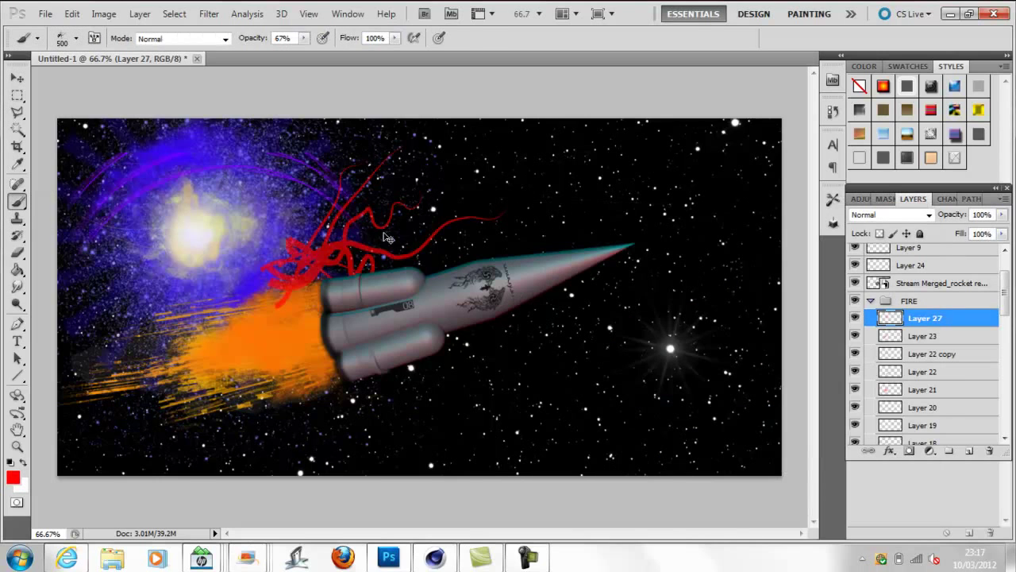
Rotate, shrink and move the red strokes over the flame
{"action": "key", "text": "ctrl+t"}
{"action": "mouse_move", "coordinate": [520, 302]}
{"action": "left_mouse_down"}
{"action": "mouse_move", "coordinate": [351, 151]}
{"action": "mouse_move", "coordinate": [334, 183]}
{"action": "left_mouse_up"}
{"action": "left_click_drag", "start_coordinate": [451, 184], "coordinate": [295, 333]}
{"action": "mouse_move", "coordinate": [111, 270]}
{"action": "left_mouse_down"}
{"action": "mouse_move", "coordinate": [90, 291]}
{"action": "mouse_move", "coordinate": [101, 280]}
{"action": "left_mouse_up"}
{"action": "left_click_drag", "start_coordinate": [116, 396], "coordinate": [174, 407]}
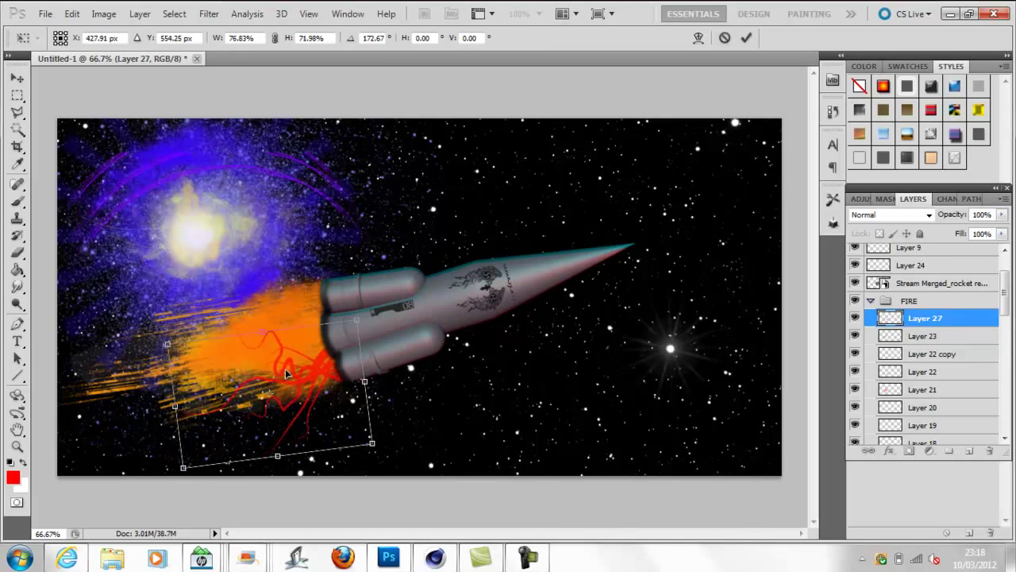
{"action": "left_click_drag", "start_coordinate": [285, 368], "coordinate": [268, 337]}
{"action": "left_click_drag", "start_coordinate": [152, 312], "coordinate": [314, 348]}
{"action": "left_click", "coordinate": [746, 38]}
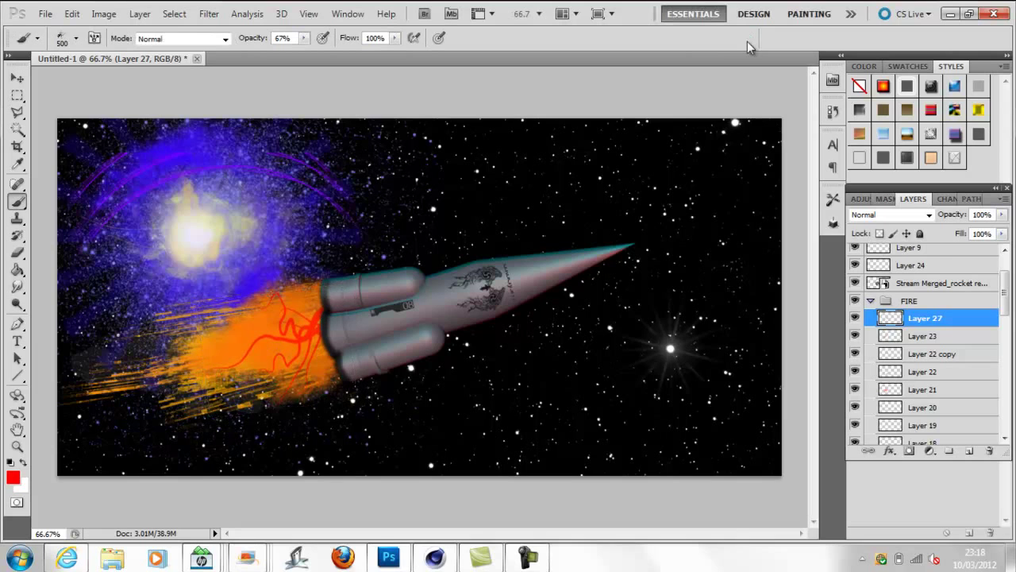
Create Layer 28 and load the raging_dawn brush set, choosing the 728 px brush
{"action": "key", "text": "ctrl+shift+n"}
{"action": "key", "text": "Return"}
{"action": "left_click", "coordinate": [76, 38]}
{"action": "left_click", "coordinate": [187, 64]}
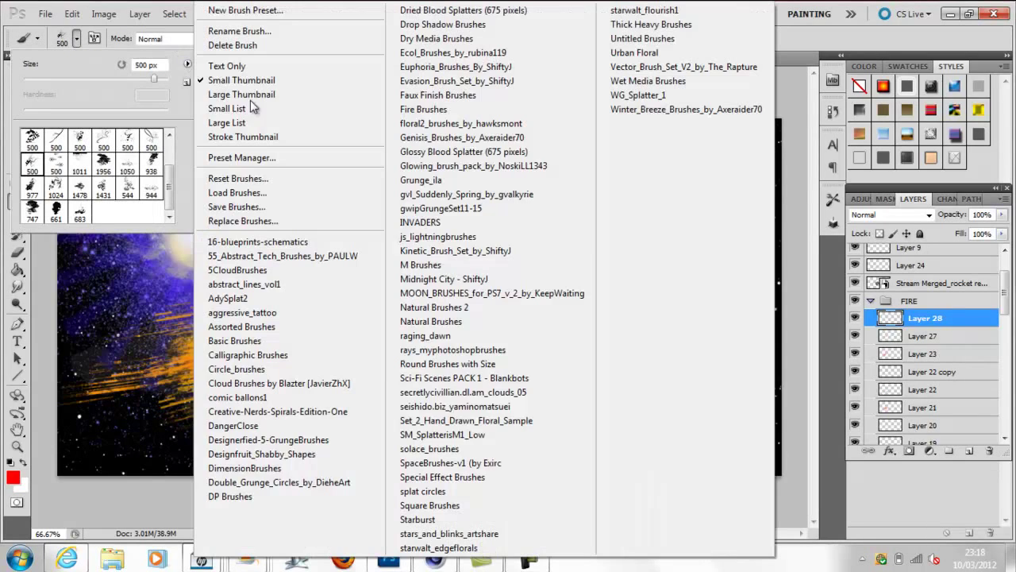
{"action": "left_click", "coordinate": [468, 335]}
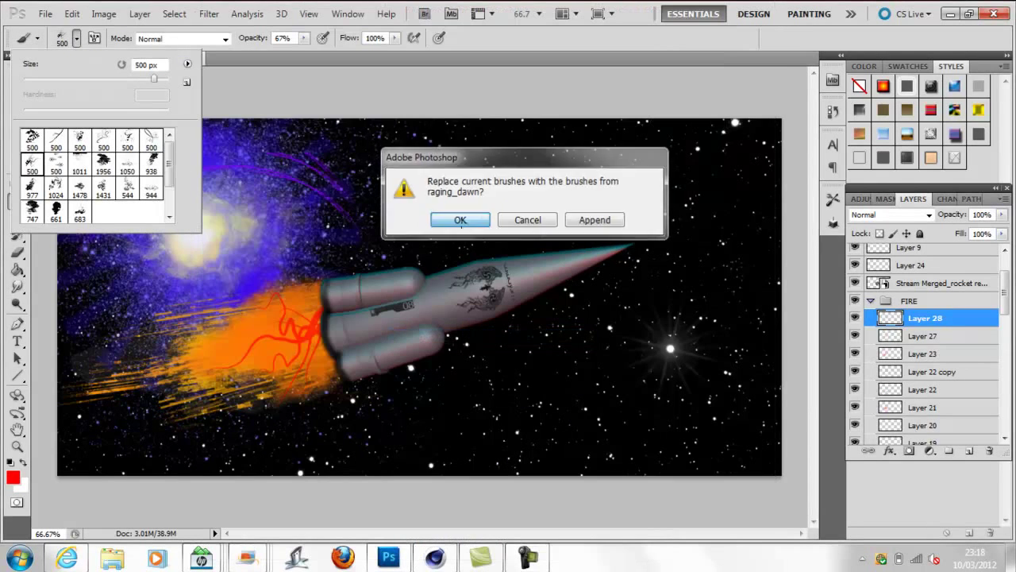
{"action": "left_click", "coordinate": [444, 220]}
{"action": "left_click", "coordinate": [32, 139]}
Stamp a red flame, then stretch, rotate and move it over the rocket's fire
{"action": "left_click", "coordinate": [304, 38]}
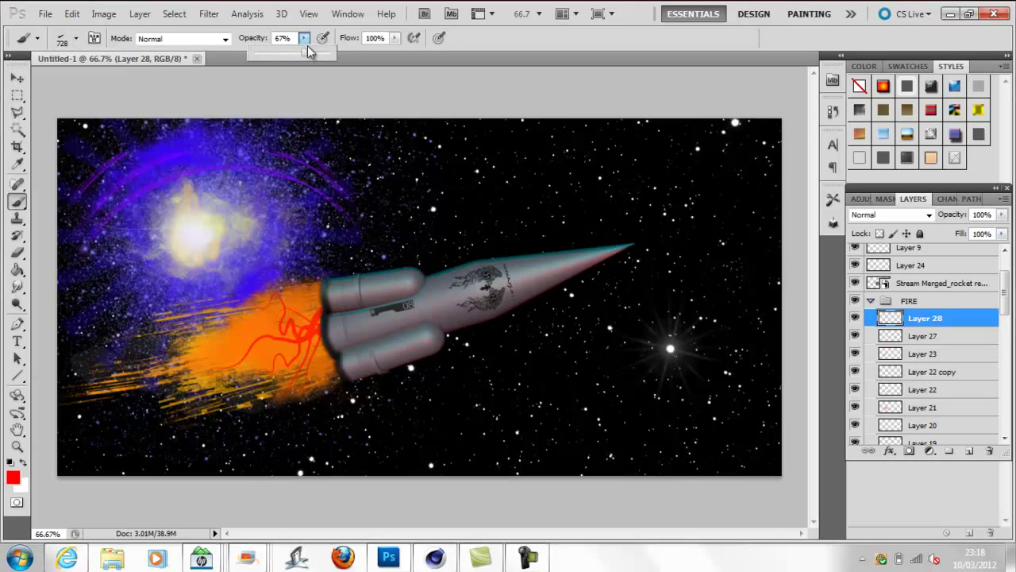
{"action": "left_click_drag", "start_coordinate": [310, 54], "coordinate": [329, 57]}
{"action": "left_click", "coordinate": [334, 219]}
{"action": "key", "text": "ctrl+t"}
{"action": "left_click_drag", "start_coordinate": [325, 309], "coordinate": [326, 551]}
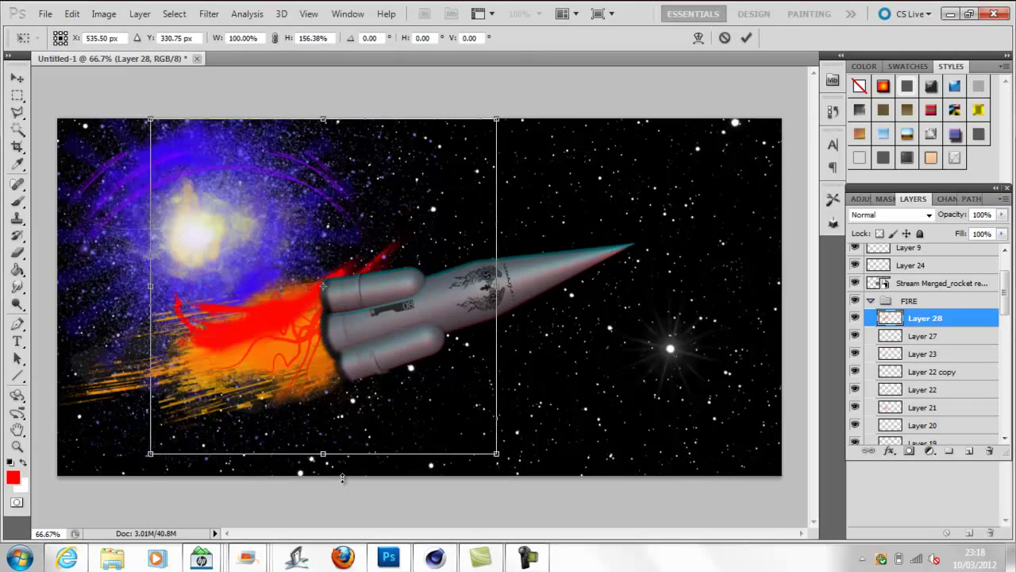
{"action": "mouse_move", "coordinate": [516, 111]}
{"action": "left_mouse_down"}
{"action": "mouse_move", "coordinate": [581, 162]}
{"action": "mouse_move", "coordinate": [136, 417]}
{"action": "mouse_move", "coordinate": [144, 424]}
{"action": "left_mouse_up"}
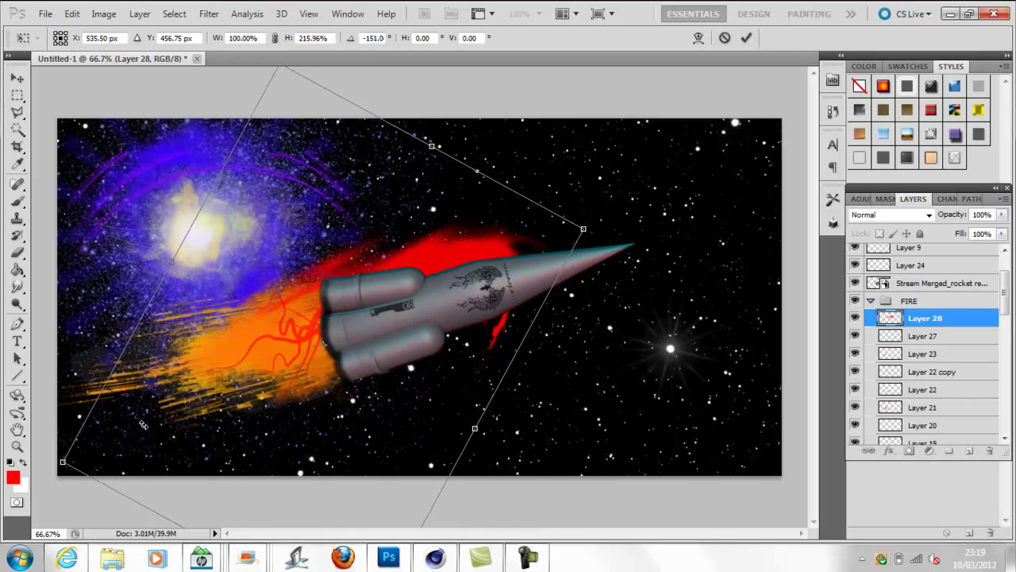
{"action": "mouse_move", "coordinate": [356, 302]}
{"action": "left_mouse_down"}
{"action": "mouse_move", "coordinate": [287, 345]}
{"action": "mouse_move", "coordinate": [295, 352]}
{"action": "left_mouse_up"}
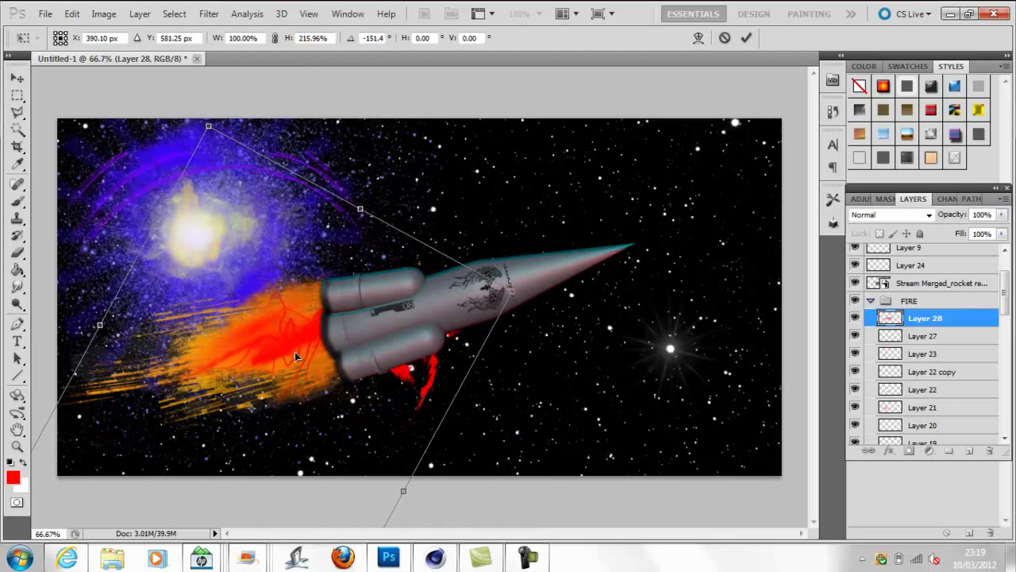
{"action": "left_click", "coordinate": [747, 38]}
Erase stray red below the rocket in Block mode and create empty Layer 29
{"action": "left_click", "coordinate": [155, 38]}
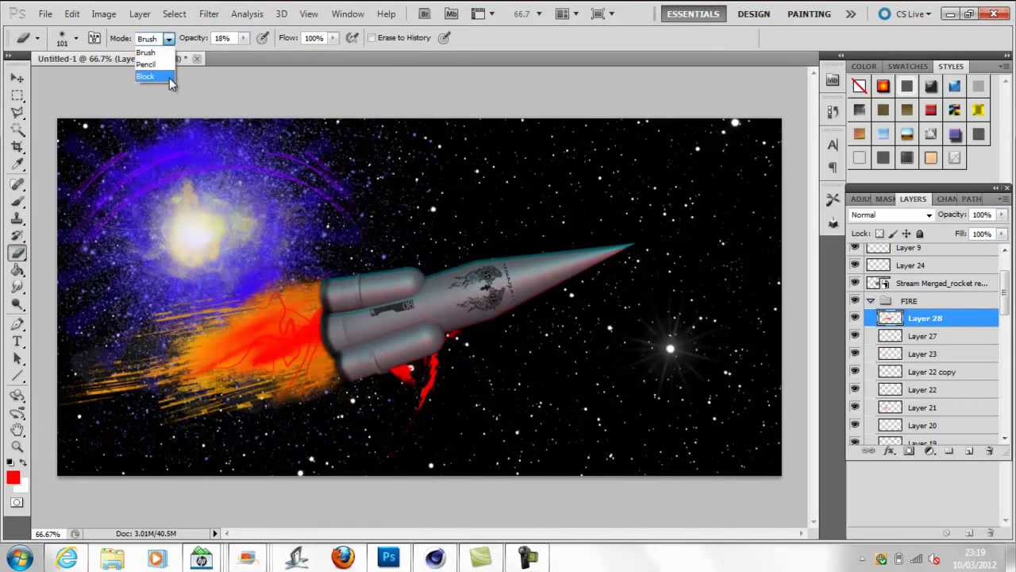
{"action": "left_click", "coordinate": [151, 79]}
{"action": "left_click_drag", "start_coordinate": [389, 353], "coordinate": [419, 405]}
{"action": "left_click_drag", "start_coordinate": [385, 457], "coordinate": [398, 370]}
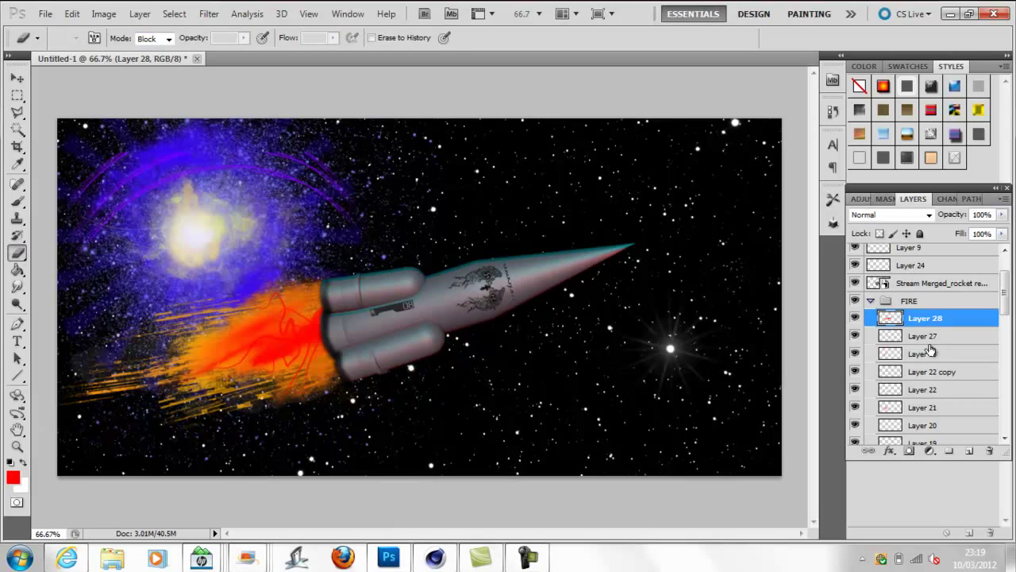
{"action": "key", "text": "ctrl+shift+n"}
{"action": "key", "text": "Return"}
Paint with an orange colour and the 223 px brush on Layer 29
{"action": "key", "text": "b"}
{"action": "left_click", "coordinate": [76, 38]}
{"action": "left_click", "coordinate": [55, 140]}
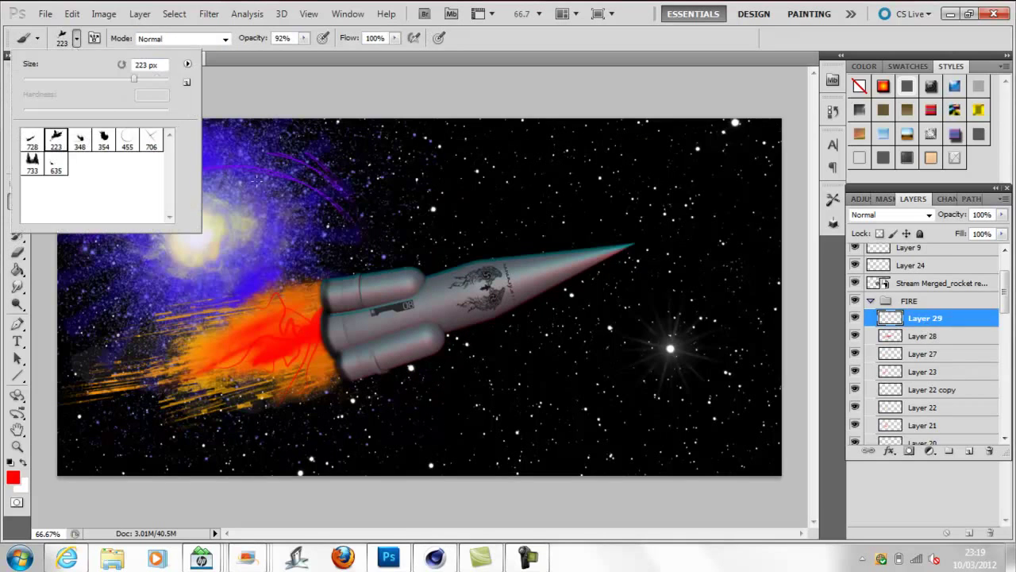
{"action": "left_click", "coordinate": [13, 477]}
{"action": "left_click", "coordinate": [737, 415]}
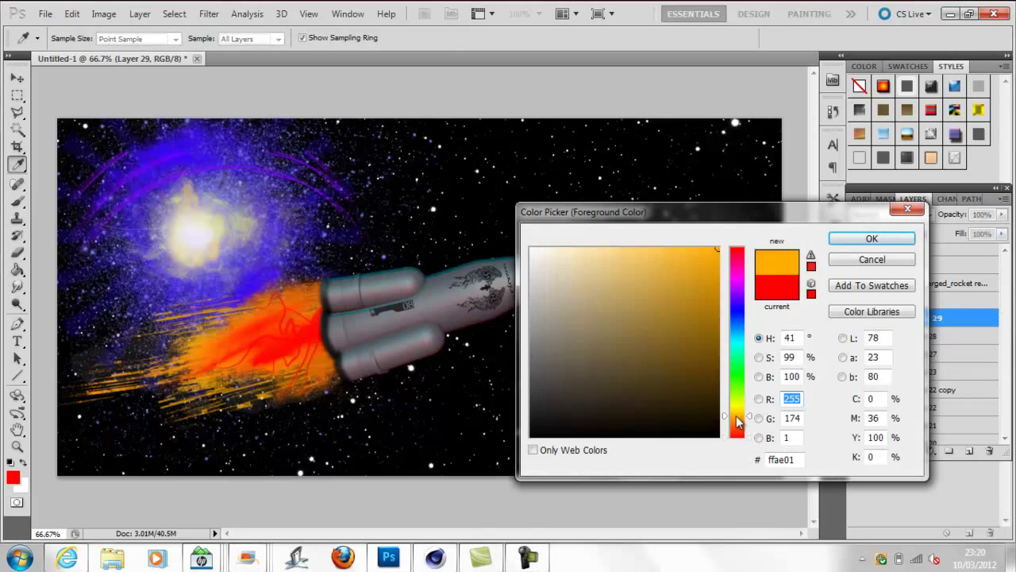
{"action": "left_click", "coordinate": [852, 240]}
Rotate the orange blob about 37 degrees, enlarge it and place it behind the exhaust
{"action": "key", "text": "ctrl+t"}
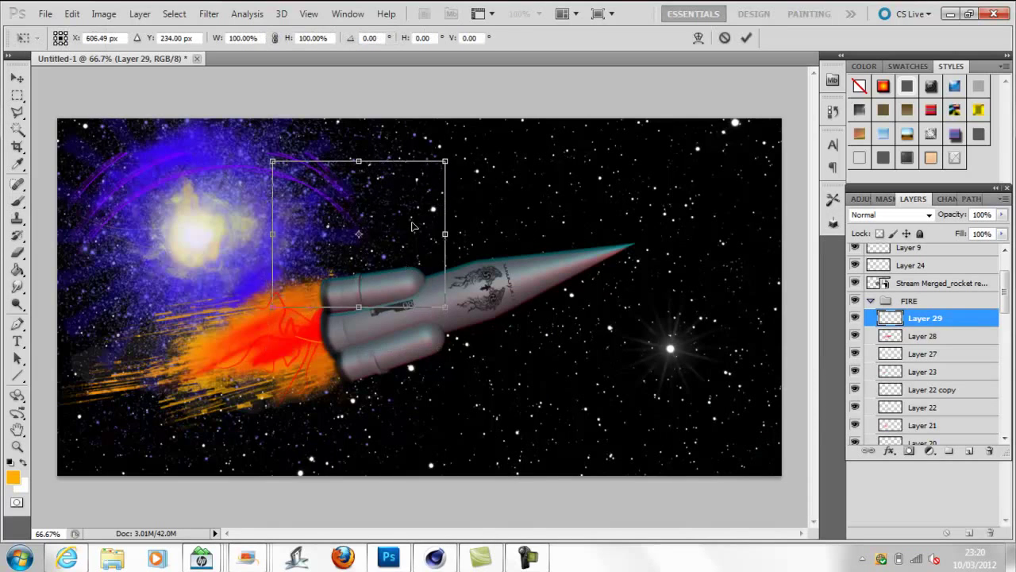
{"action": "left_click_drag", "start_coordinate": [369, 258], "coordinate": [381, 226]}
{"action": "left_click_drag", "start_coordinate": [452, 127], "coordinate": [503, 205]}
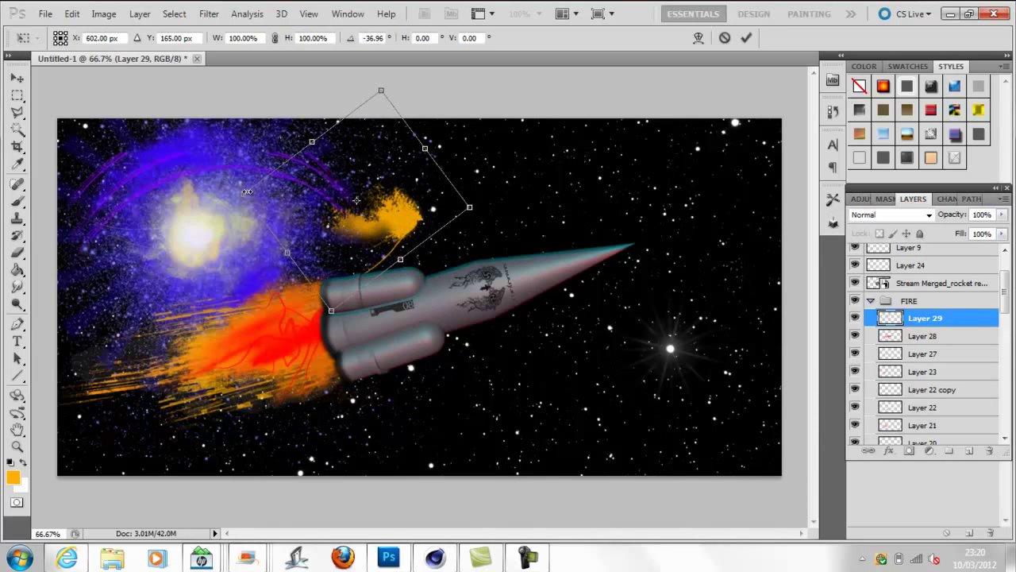
{"action": "left_click_drag", "start_coordinate": [243, 193], "coordinate": [143, 235]}
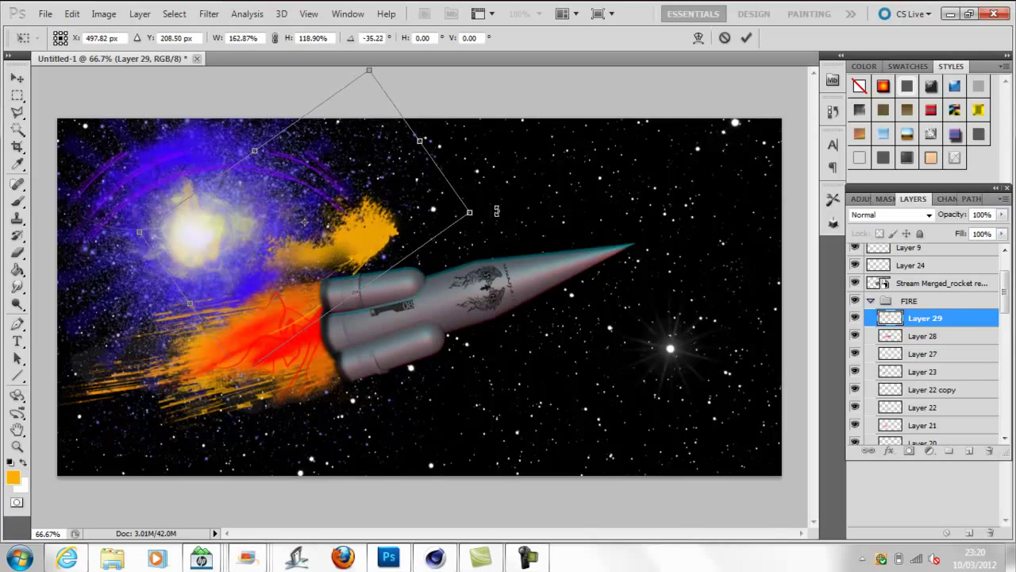
{"action": "left_click_drag", "start_coordinate": [415, 207], "coordinate": [378, 300]}
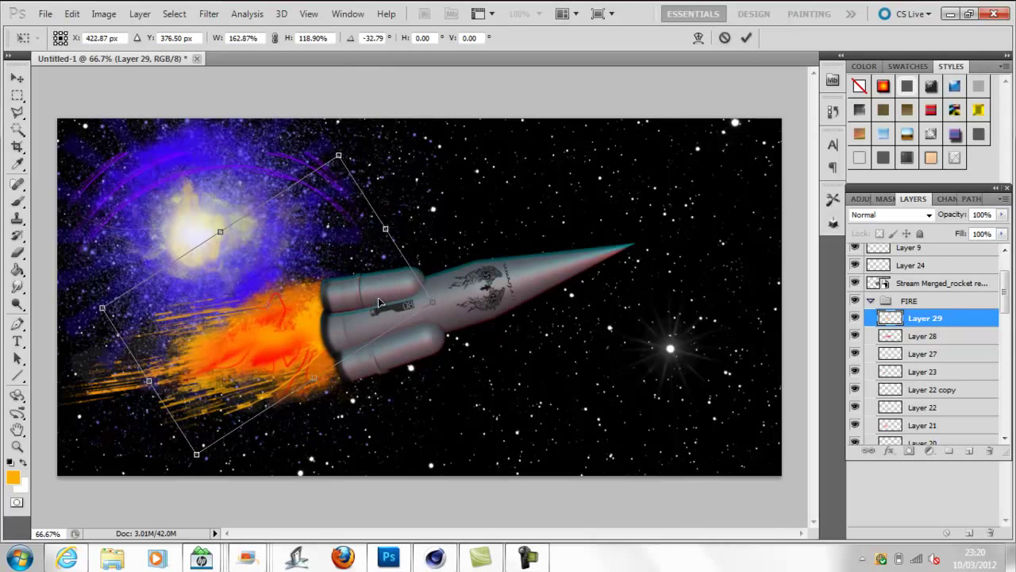
{"action": "left_click", "coordinate": [746, 37]}
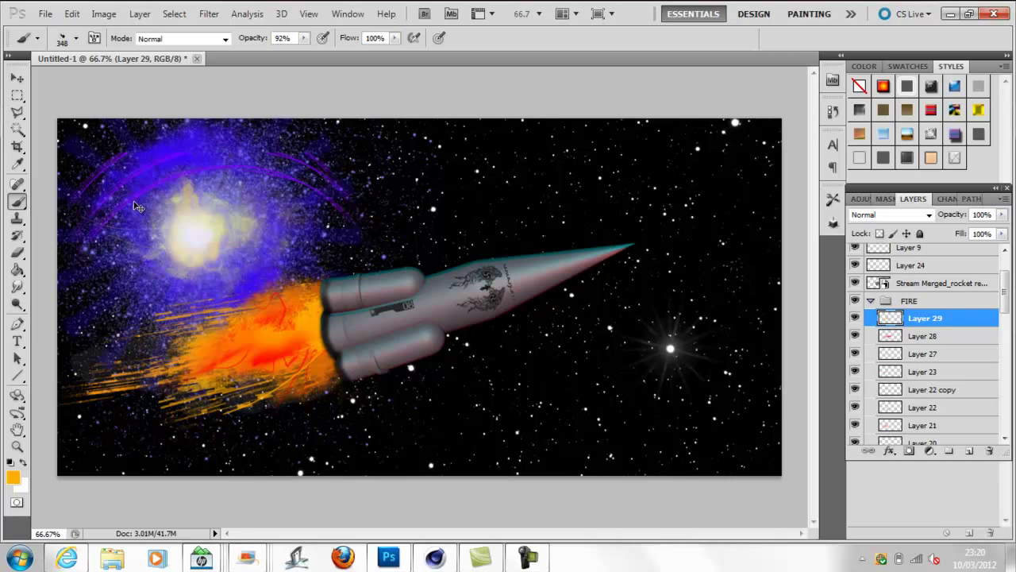
Create Layer 30 and place a white 354 px blob on the rocket's exhaust nozzles
{"action": "key", "text": "ctrl+shift+n"}
{"action": "key", "text": "Return"}
{"action": "left_click", "coordinate": [75, 38]}
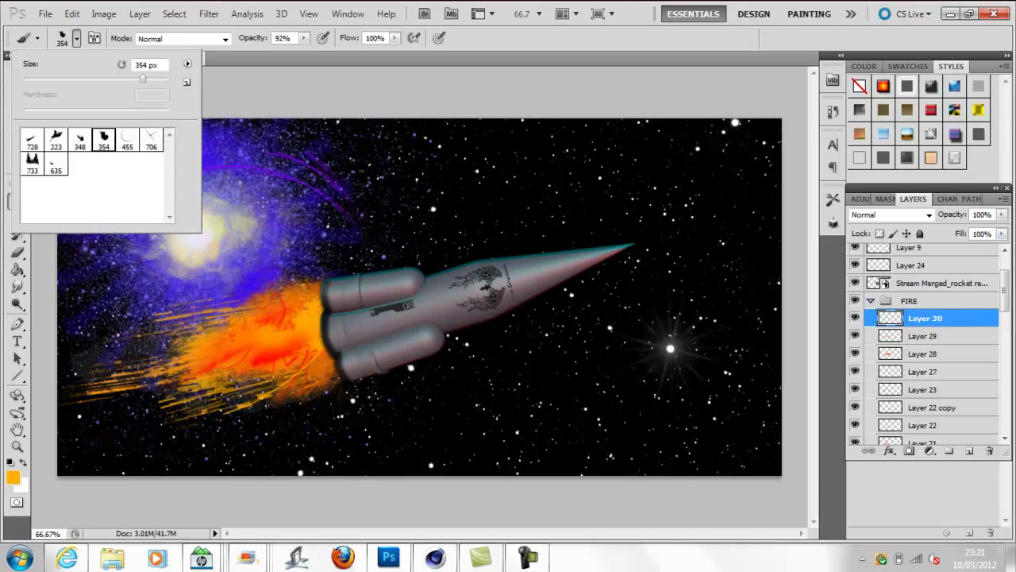
{"action": "left_click", "coordinate": [13, 477]}
{"action": "left_click", "coordinate": [531, 249]}
{"action": "left_click", "coordinate": [872, 238]}
{"action": "left_click", "coordinate": [408, 213]}
{"action": "key", "text": "ctrl+t"}
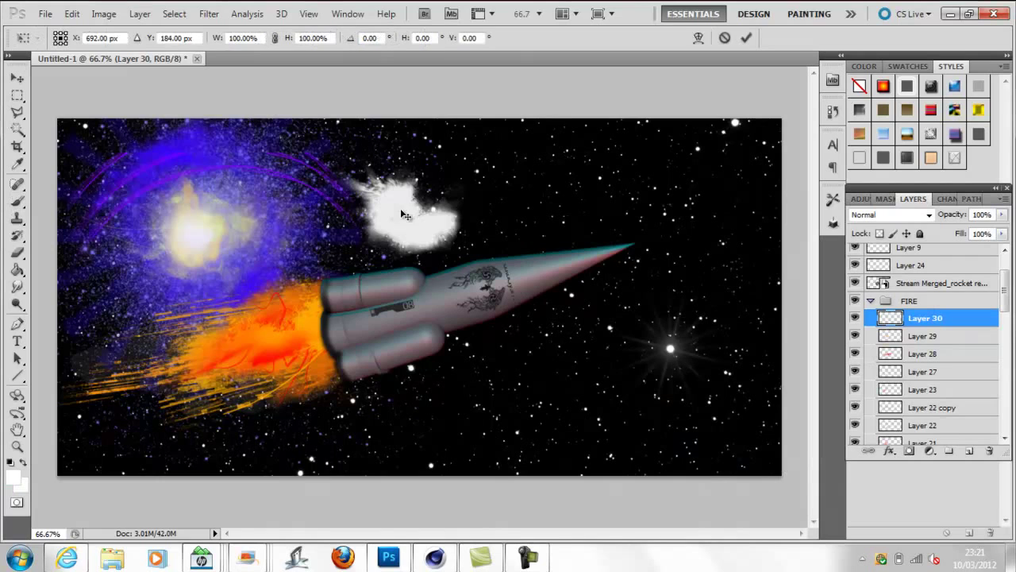
{"action": "mouse_move", "coordinate": [414, 213]}
{"action": "left_mouse_down"}
{"action": "mouse_move", "coordinate": [340, 338]}
{"action": "mouse_move", "coordinate": [355, 329]}
{"action": "left_mouse_up"}
{"action": "key", "text": "Return"}
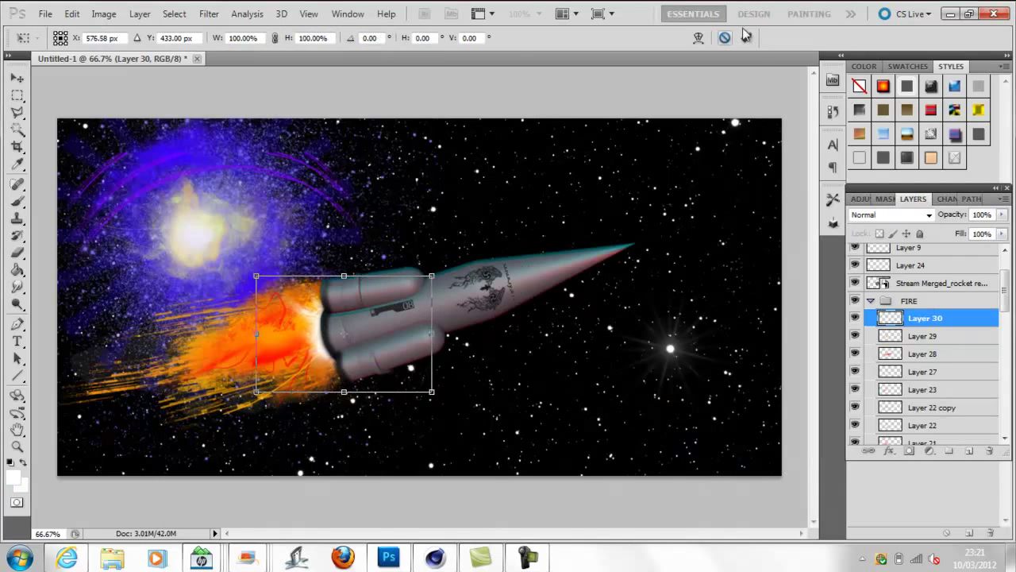
Apply a Normal-mode orange Outer Glow with wider spread to Layer 30, erasing spill below the lower booster
{"action": "key", "text": "b"}
{"action": "left_click", "coordinate": [889, 450]}
{"action": "left_click", "coordinate": [916, 325]}
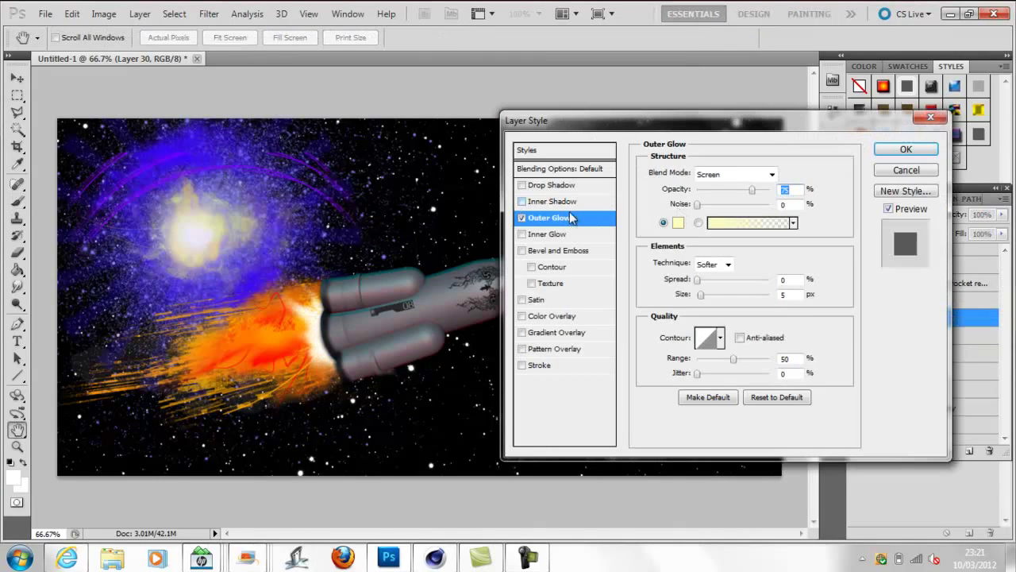
{"action": "left_click", "coordinate": [734, 174]}
{"action": "left_click", "coordinate": [718, 184]}
{"action": "left_click", "coordinate": [678, 223]}
{"action": "left_click", "coordinate": [743, 426]}
{"action": "left_click", "coordinate": [694, 295]}
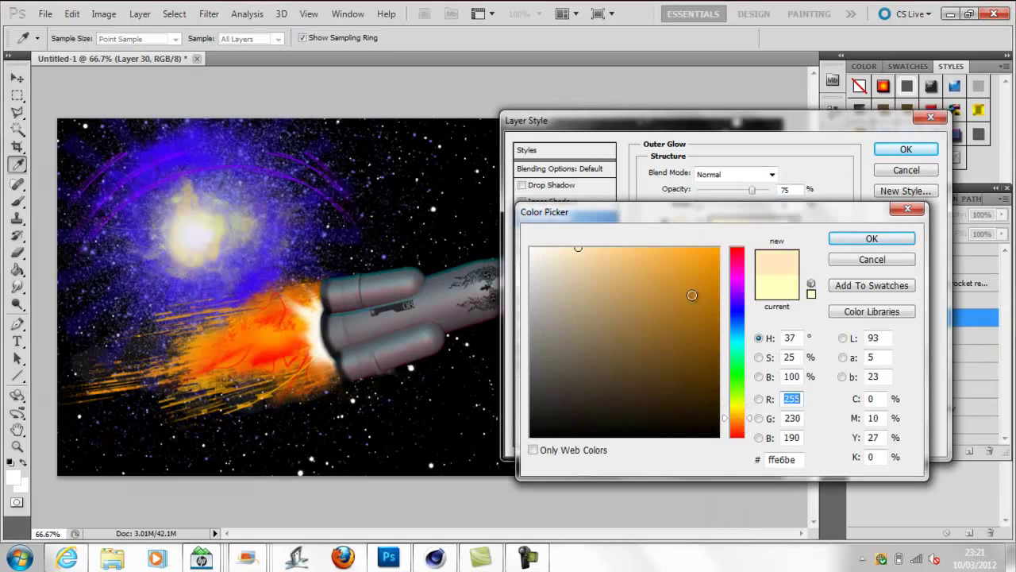
{"action": "left_click", "coordinate": [905, 236]}
{"action": "left_click_drag", "start_coordinate": [699, 282], "coordinate": [711, 294]}
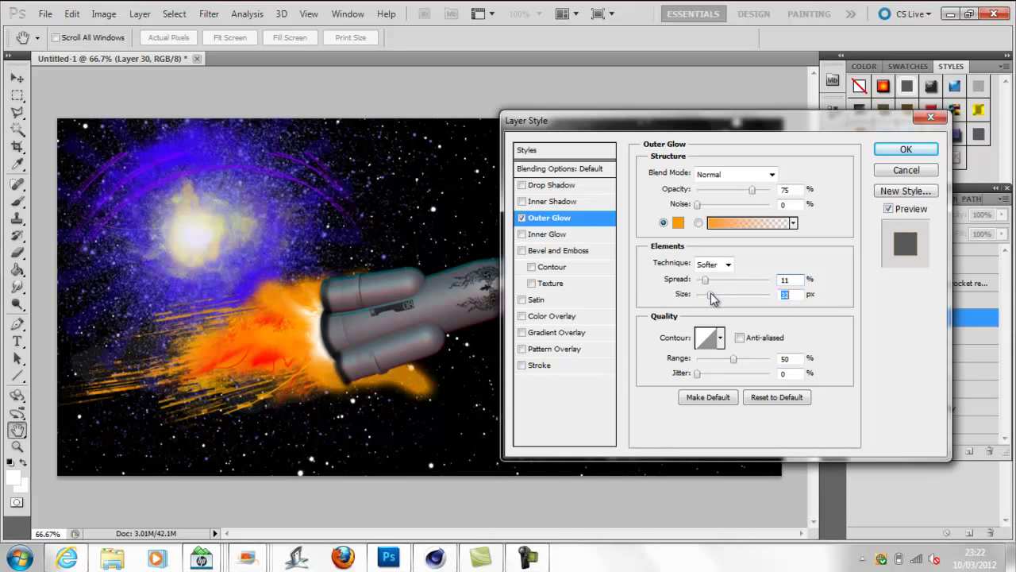
{"action": "left_click", "coordinate": [905, 149]}
{"action": "key", "text": "e"}
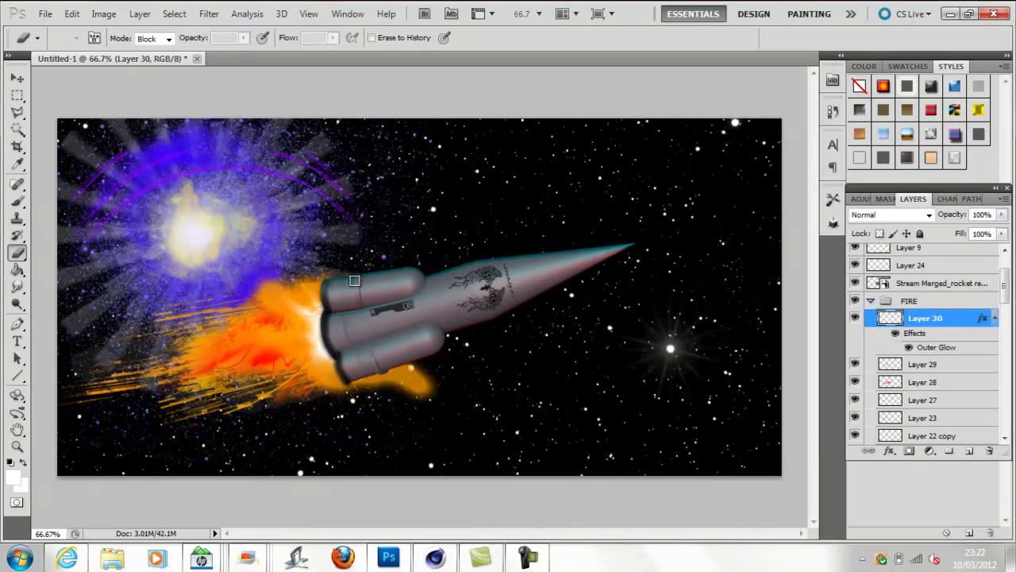
{"action": "left_click_drag", "start_coordinate": [406, 369], "coordinate": [395, 366]}
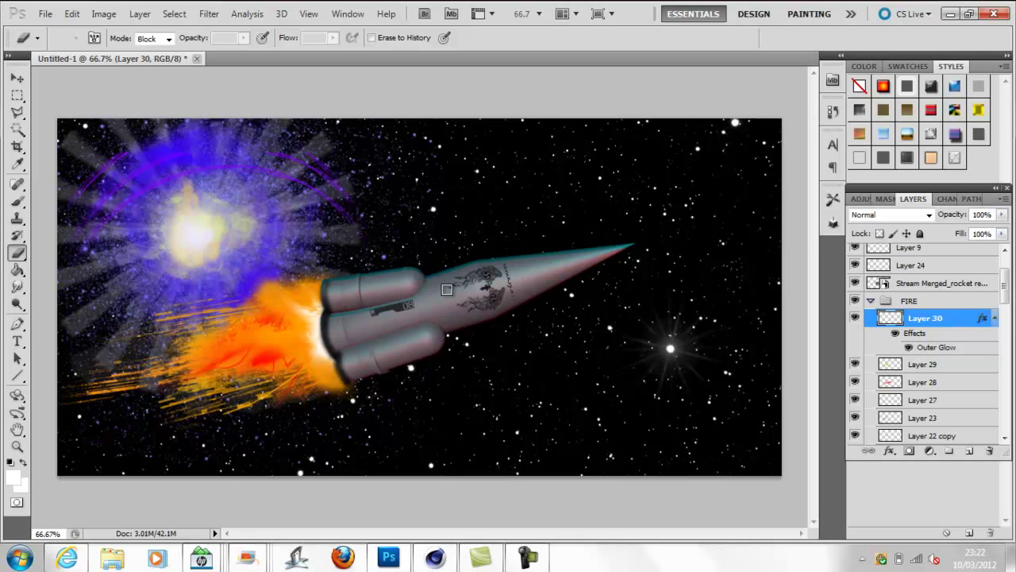
Load the Basic Brushes set, replacing the current brush presets
{"action": "left_click", "coordinate": [17, 200]}
{"action": "left_click", "coordinate": [76, 38]}
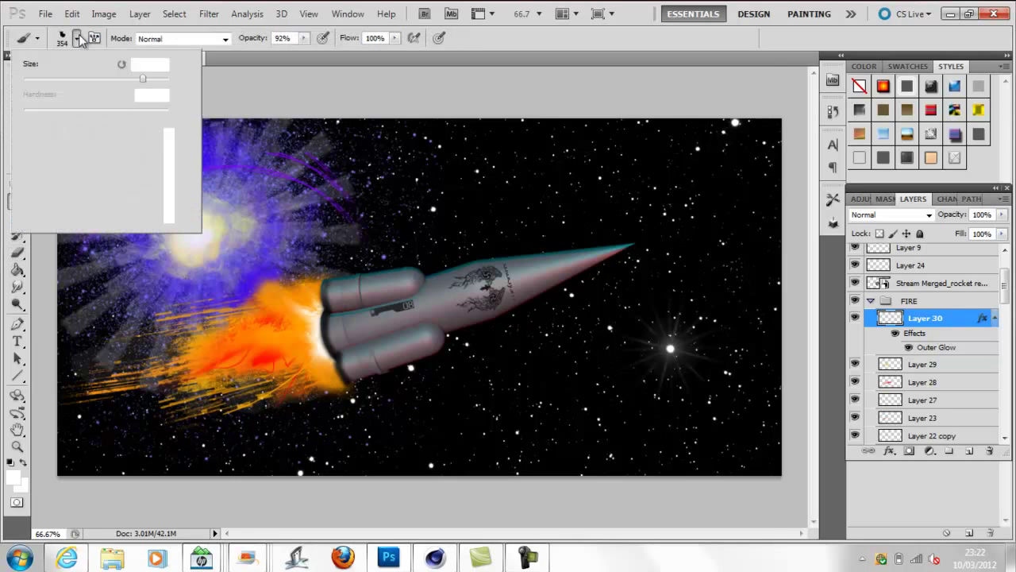
{"action": "left_click", "coordinate": [188, 63]}
{"action": "left_click", "coordinate": [235, 340]}
{"action": "left_click", "coordinate": [460, 220]}
Pick the 65 px soft round brush in pure blue and add a new layer
{"action": "left_click", "coordinate": [127, 187]}
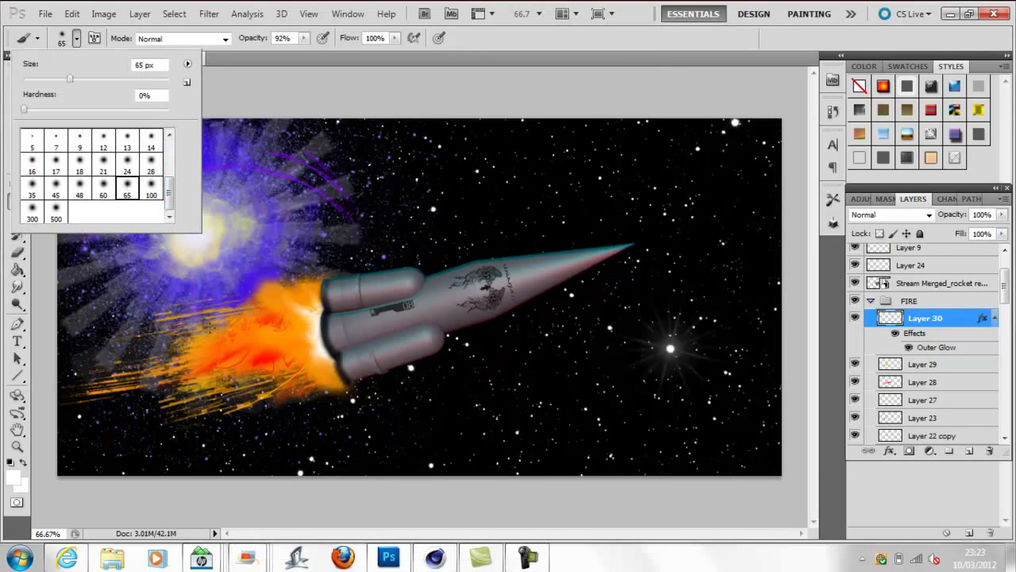
{"action": "left_click", "coordinate": [13, 477]}
{"action": "left_click", "coordinate": [732, 327]}
{"action": "left_click", "coordinate": [718, 248]}
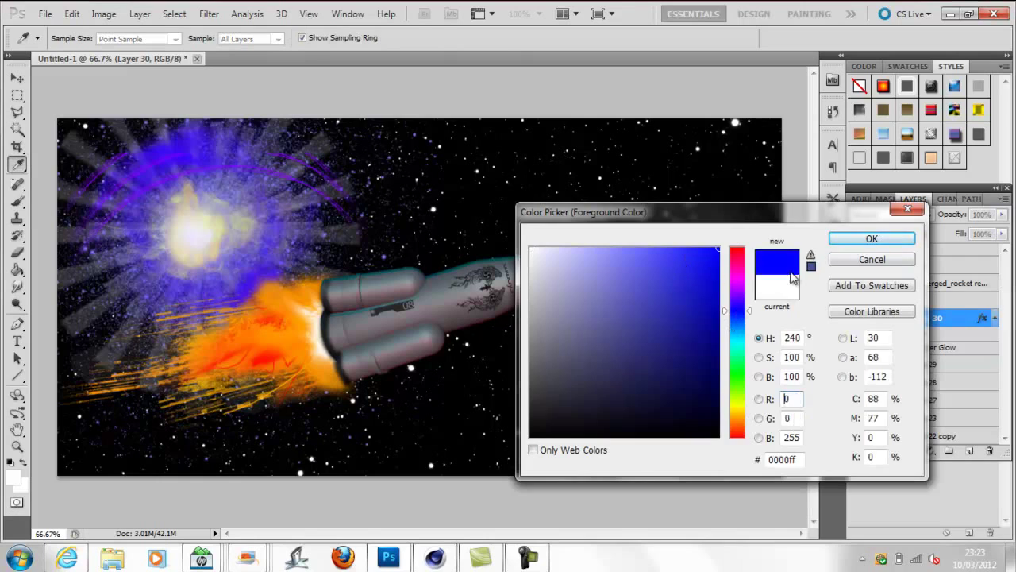
{"action": "left_click", "coordinate": [982, 236]}
{"action": "key", "text": "ctrl+shift+alt+n"}
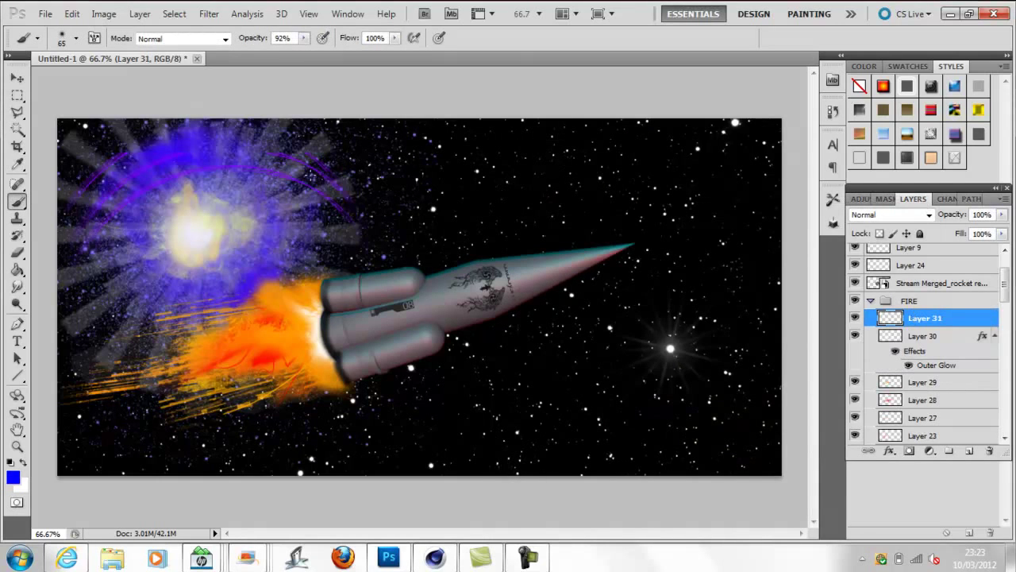
Paint faint blue at 40% opacity around the sun glow, shrinking its yellow core
{"action": "left_click_drag", "start_coordinate": [269, 239], "coordinate": [136, 277]}
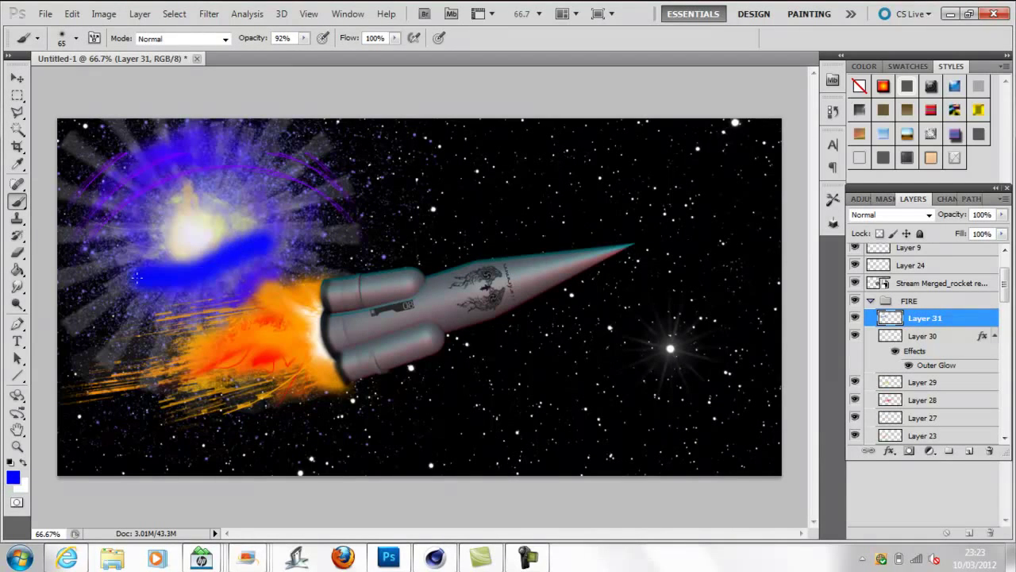
{"action": "key", "text": "ctrl+z"}
{"action": "left_click_drag", "start_coordinate": [304, 38], "coordinate": [287, 55]}
{"action": "left_click_drag", "start_coordinate": [270, 246], "coordinate": [150, 294]}
{"action": "left_click_drag", "start_coordinate": [238, 206], "coordinate": [64, 187]}
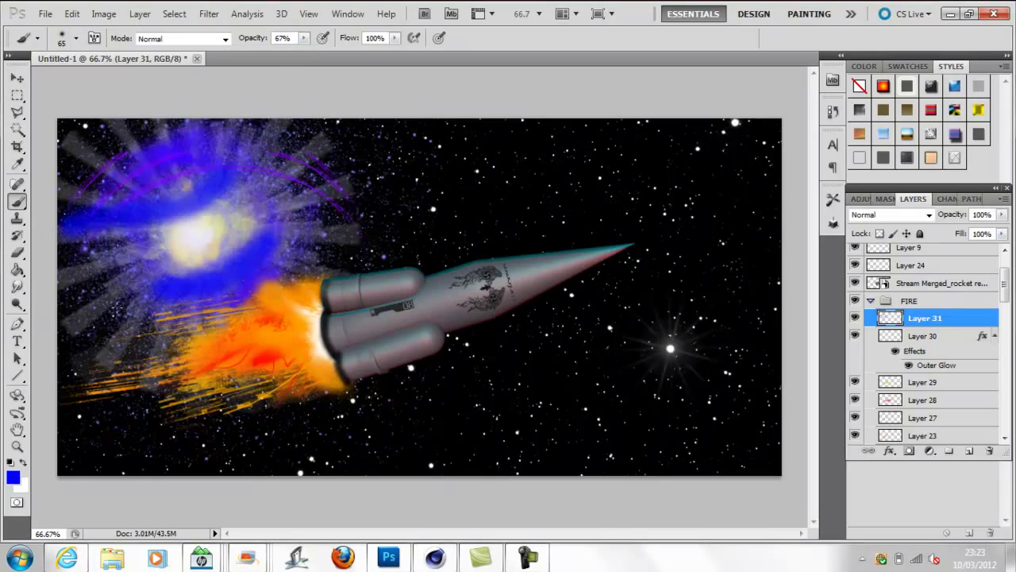
{"action": "key", "text": "ctrl+z"}
{"action": "left_click", "coordinate": [304, 38]}
{"action": "left_click_drag", "start_coordinate": [314, 49], "coordinate": [298, 49]}
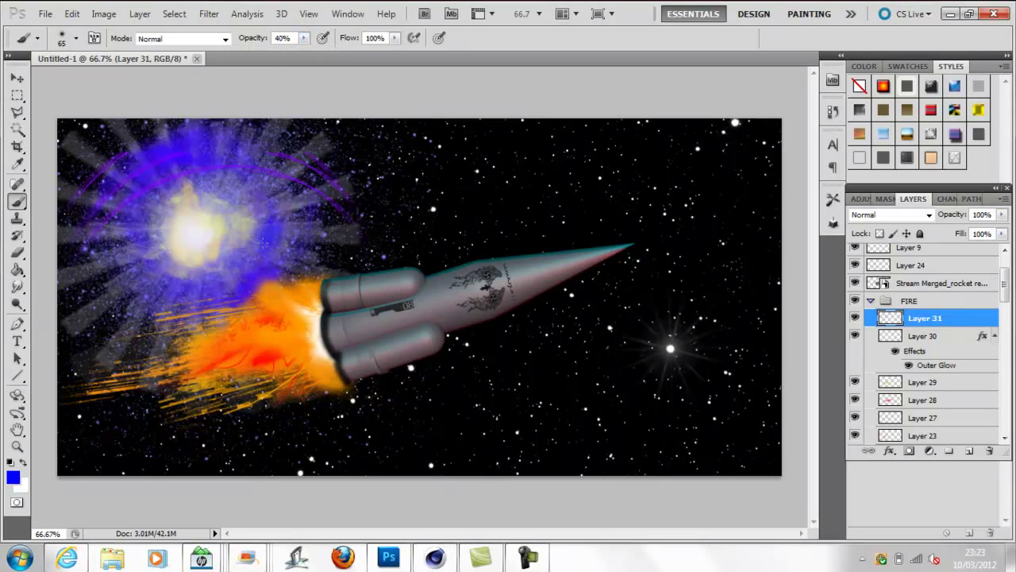
{"action": "mouse_move", "coordinate": [174, 294]}
{"action": "left_mouse_down"}
{"action": "mouse_move", "coordinate": [249, 206]}
{"action": "mouse_move", "coordinate": [135, 269]}
{"action": "left_mouse_up"}
{"action": "left_click_drag", "start_coordinate": [199, 187], "coordinate": [270, 259]}
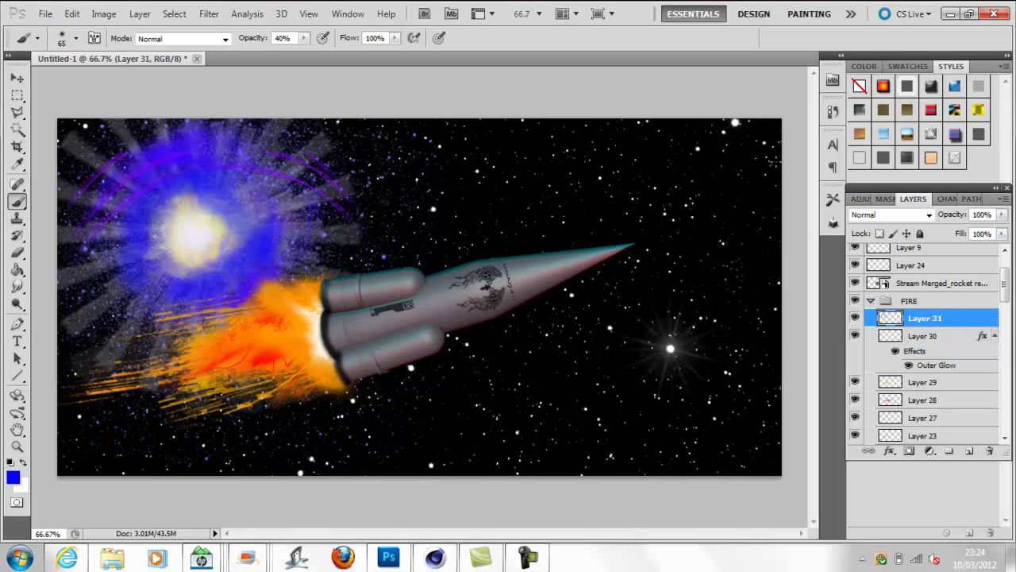
Add new Layer 32 at the top of the layer stack above Layer 1
{"action": "left_click", "coordinate": [17, 341]}
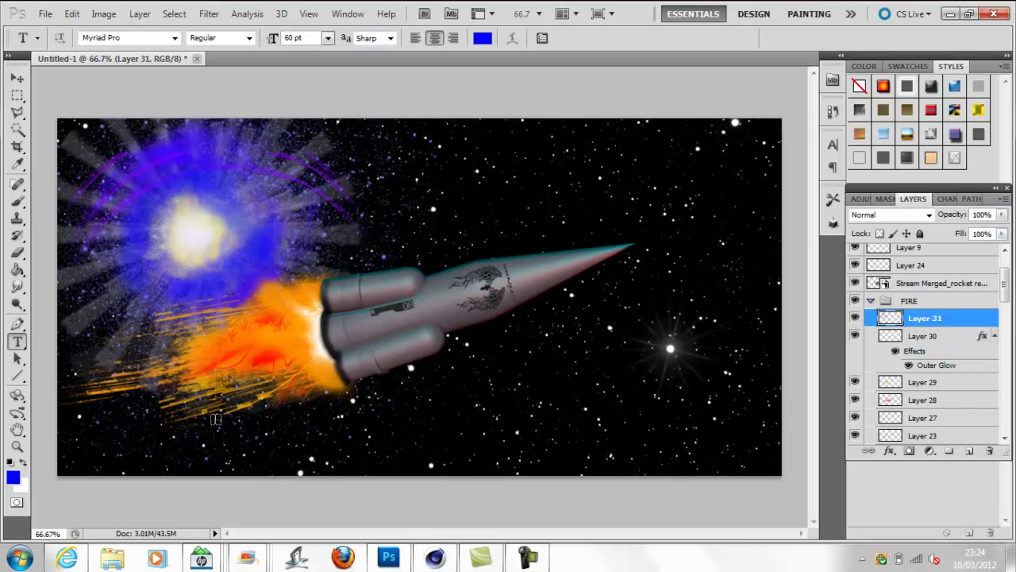
{"action": "scroll", "coordinate": [1002, 262], "scroll_direction": "up", "scroll_amount": 2}
{"action": "left_click", "coordinate": [942, 252]}
{"action": "key", "text": "ctrl+shift+n"}
{"action": "key", "text": "Return"}
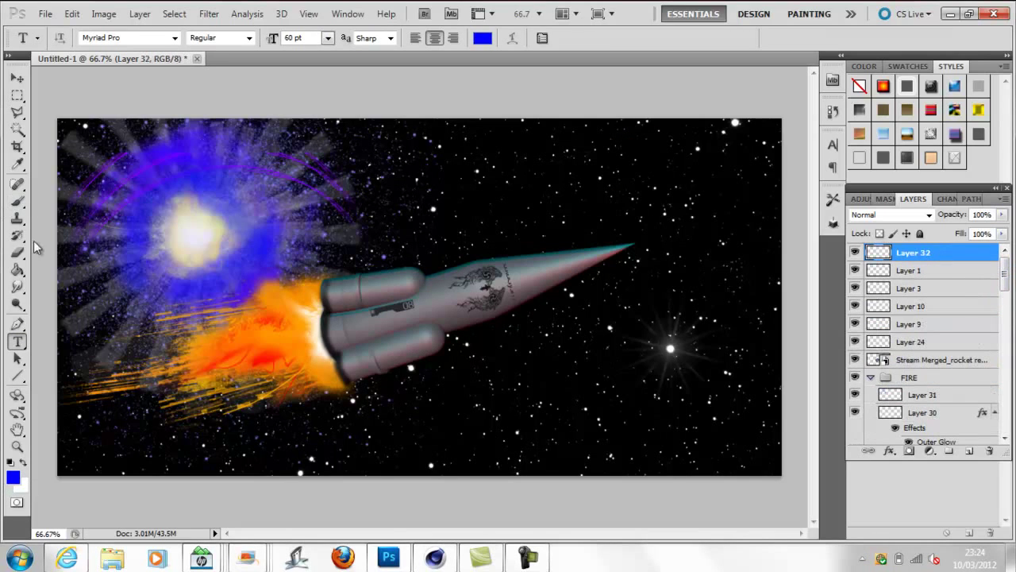
Paint white streaks in the upper-right sky with a 12 px soft white brush
{"action": "left_click", "coordinate": [17, 201]}
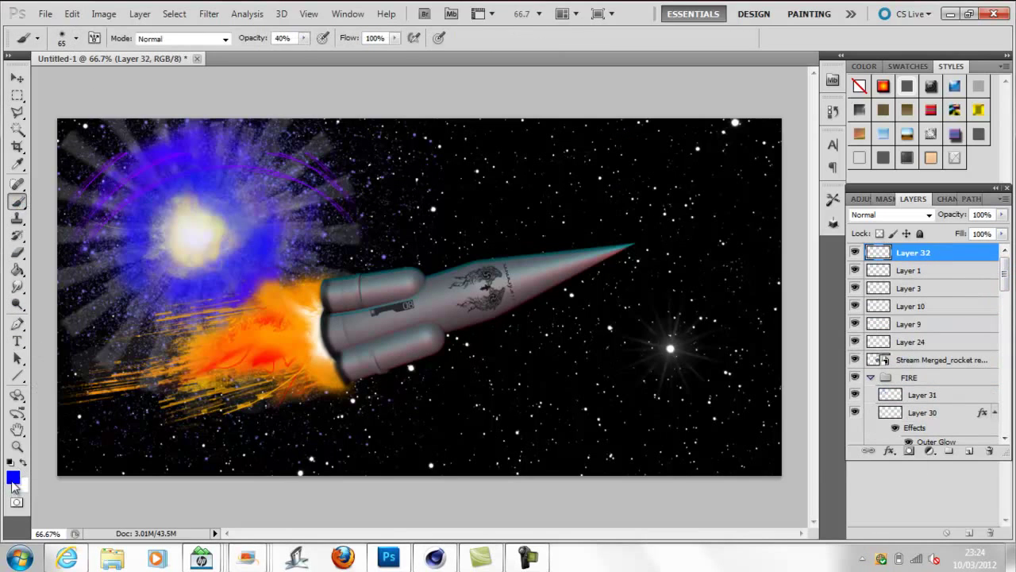
{"action": "left_click", "coordinate": [13, 479]}
{"action": "left_click", "coordinate": [537, 249]}
{"action": "left_click", "coordinate": [873, 237]}
{"action": "left_click", "coordinate": [76, 38]}
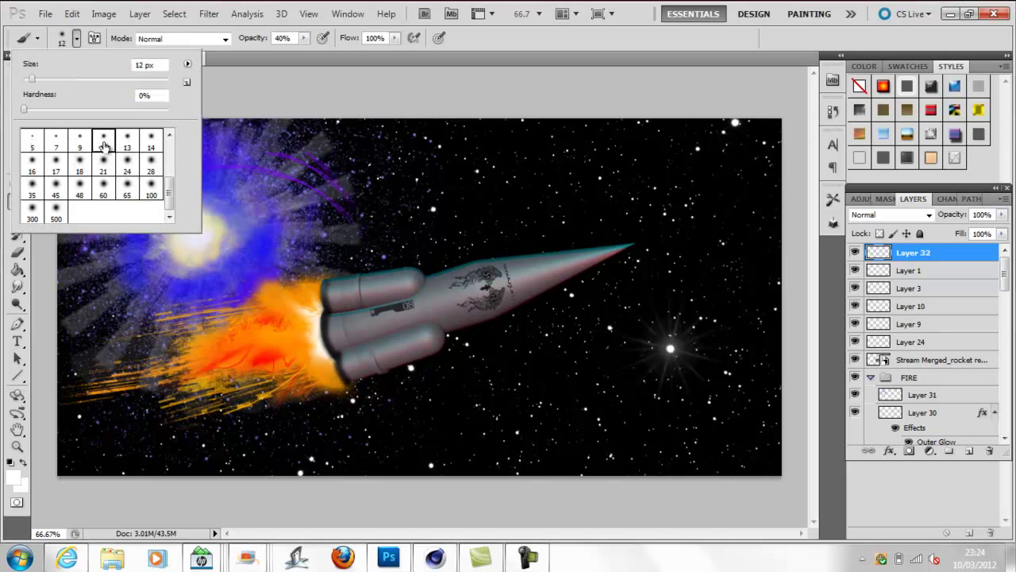
{"action": "mouse_move", "coordinate": [488, 171]}
{"action": "left_mouse_down"}
{"action": "mouse_move", "coordinate": [539, 151]}
{"action": "mouse_move", "coordinate": [607, 171]}
{"action": "mouse_move", "coordinate": [618, 192]}
{"action": "left_mouse_up"}
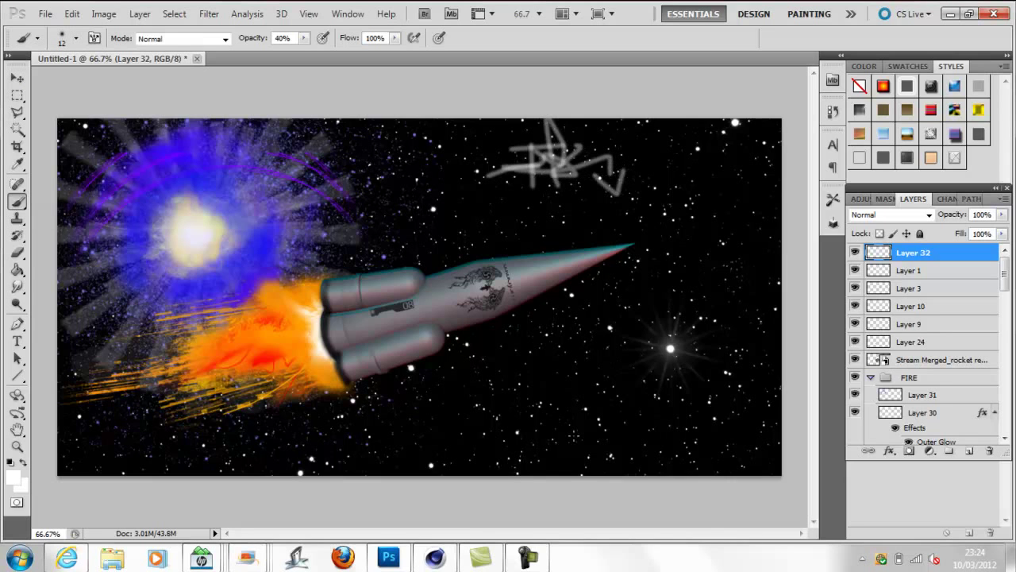
{"action": "left_click", "coordinate": [527, 558]}
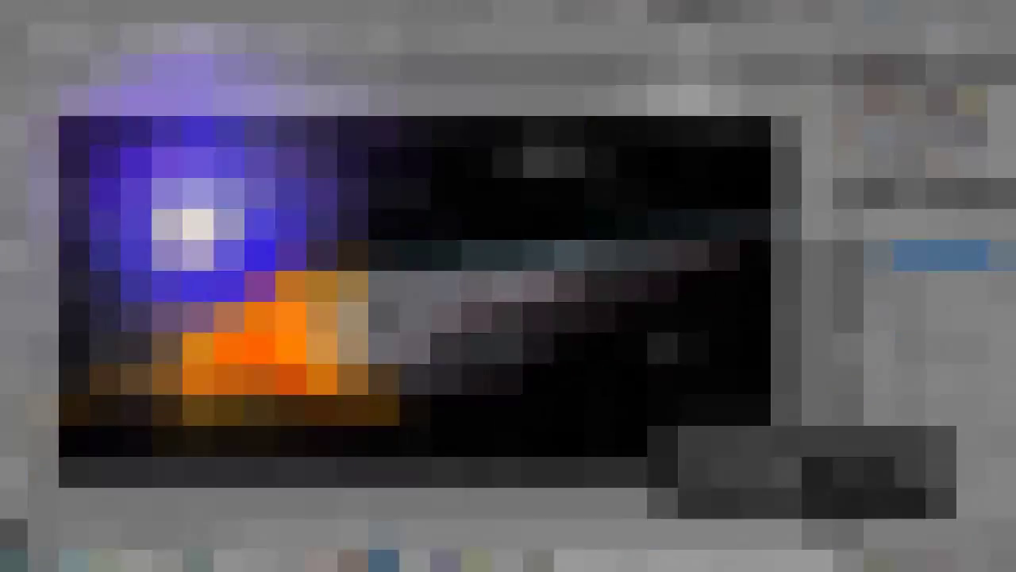